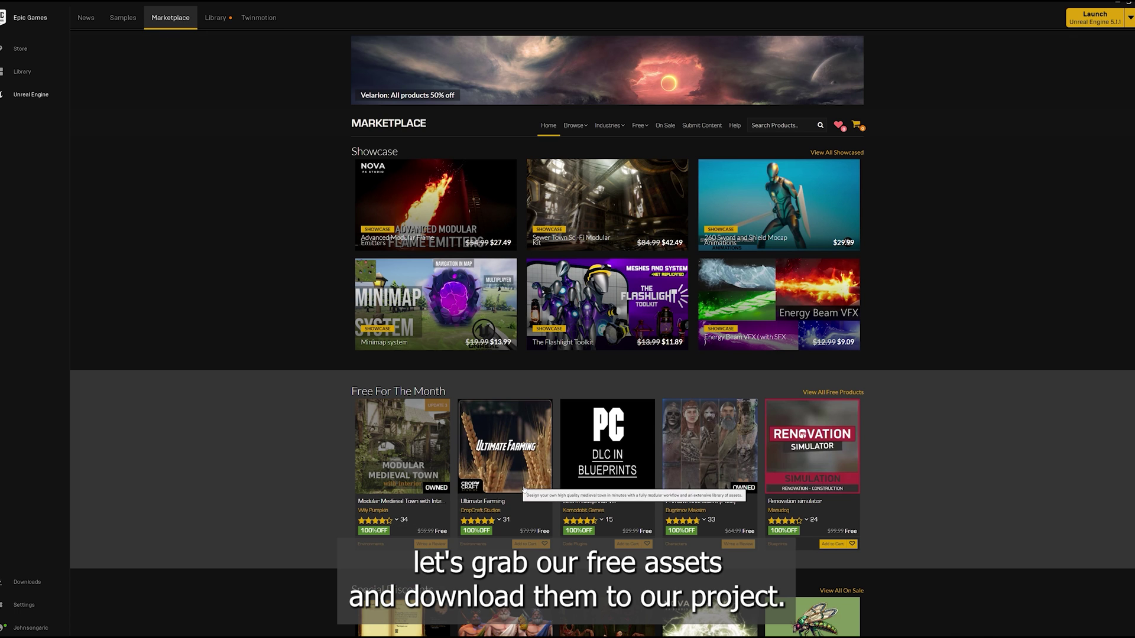
Step: View the free Primitive Characters pack and the City of Brass: Environments asset in the Marketplace
left_click(708, 471)
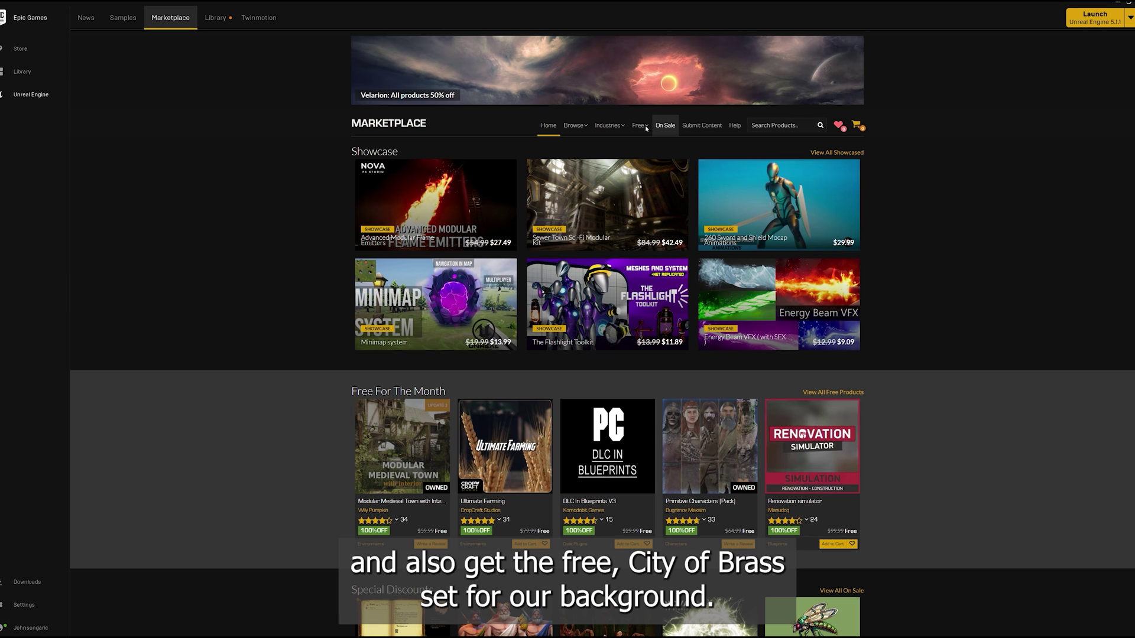
mouse_move(644, 127)
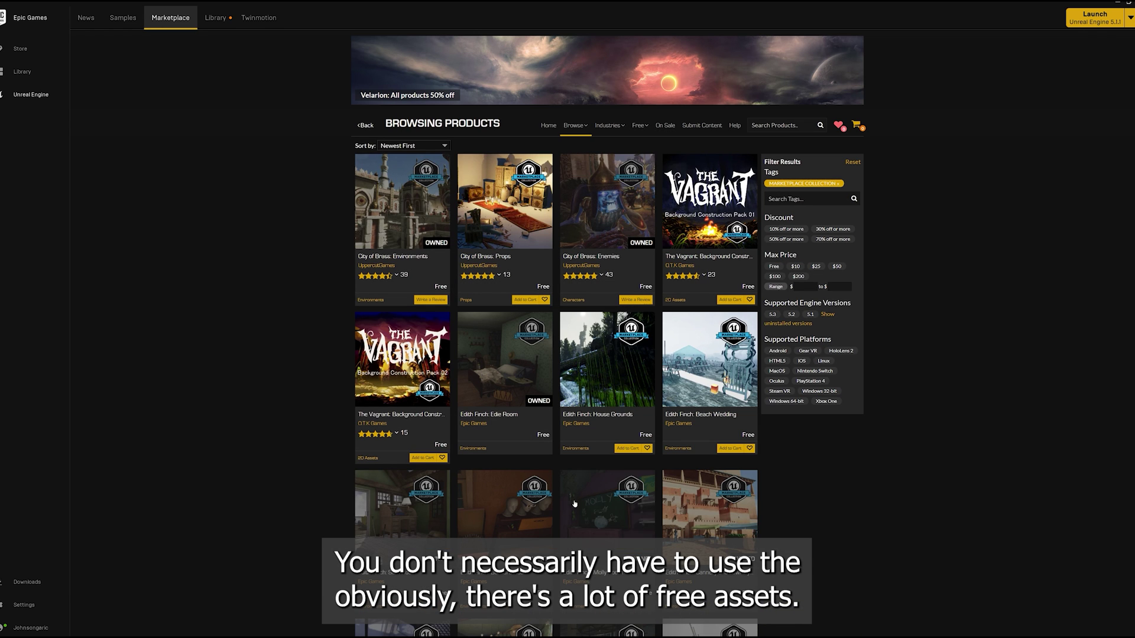
left_click(414, 213)
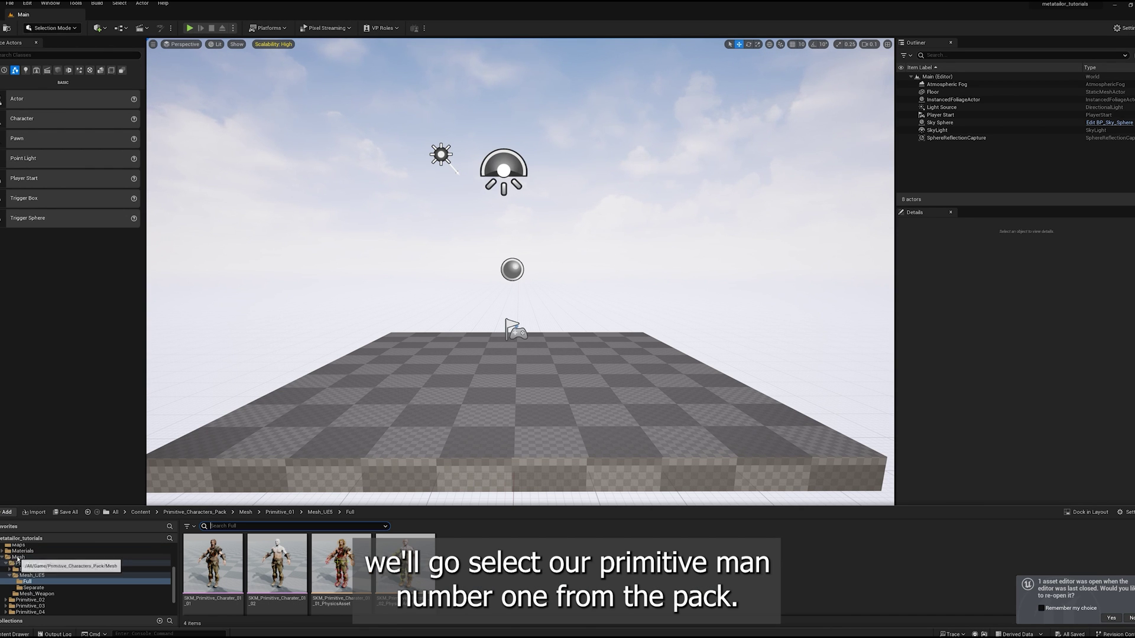
Step: Open the Separate mesh folder under Primitive_Characters_Pack, Mesh, Primitive_01, Mesh_UE5 in the metatailor_tutorials project
scroll(18, 558, "up", 2)
left_click(1, 552)
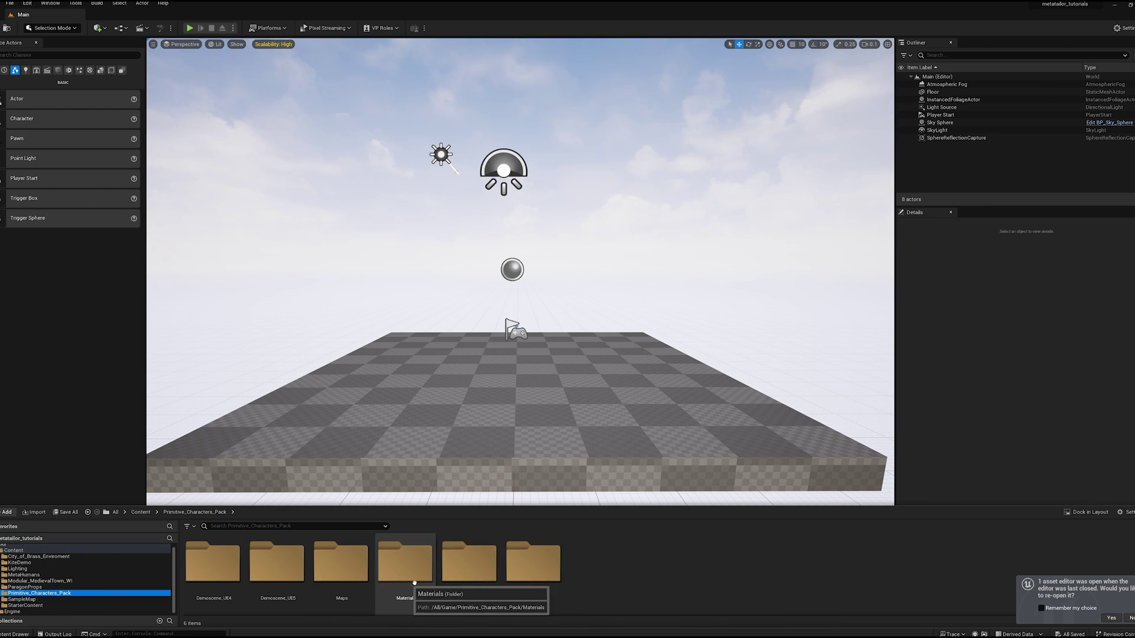
double_click(469, 561)
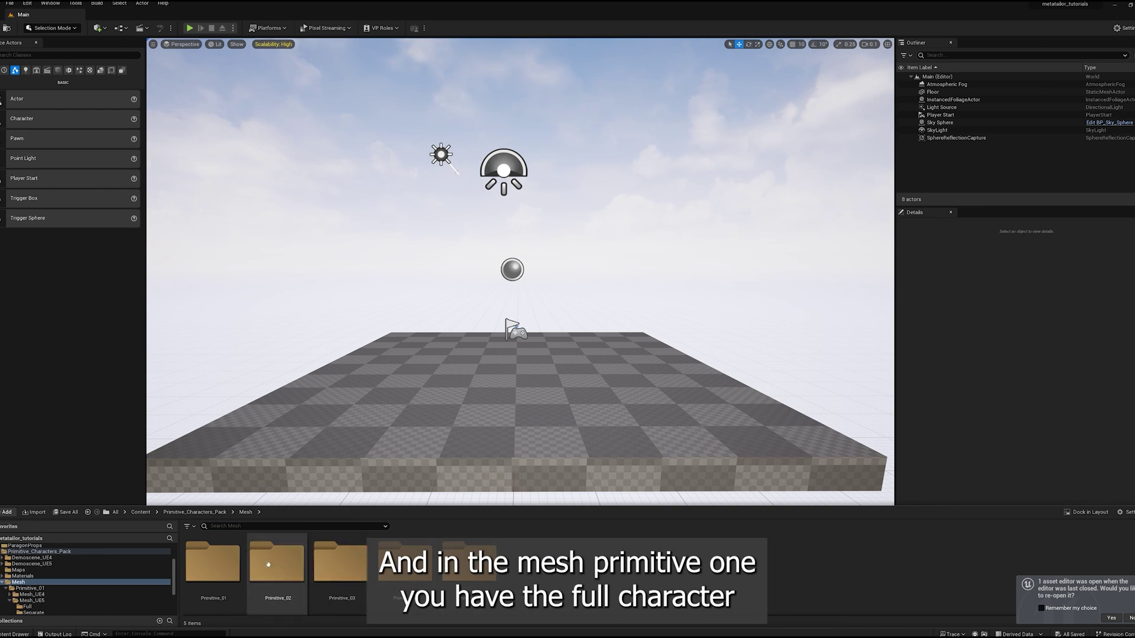
double_click(215, 567)
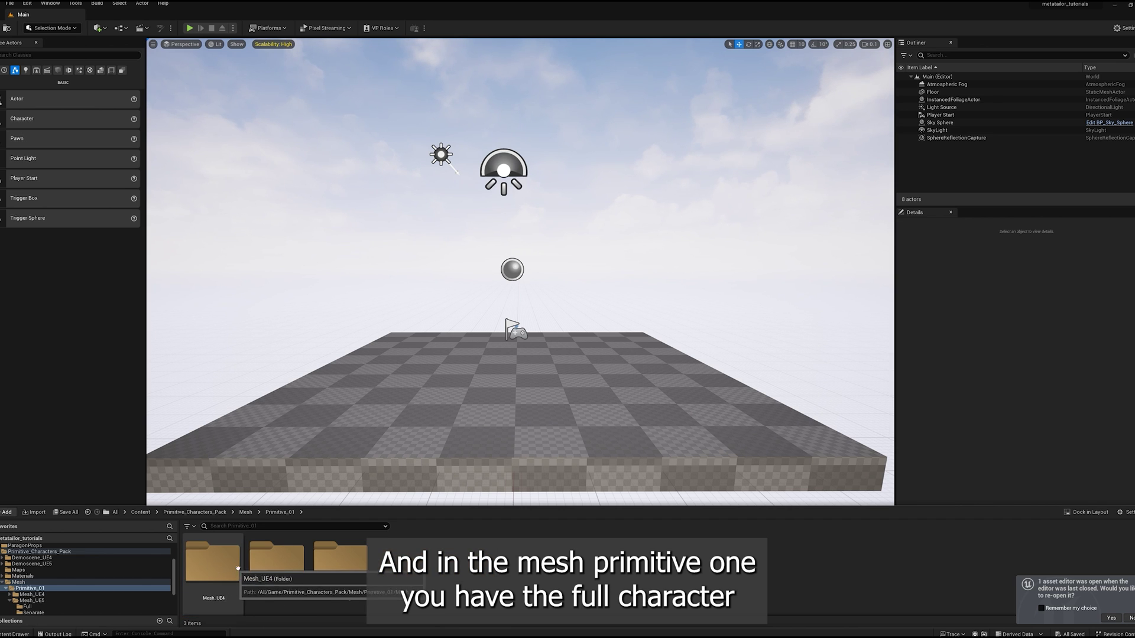
double_click(282, 570)
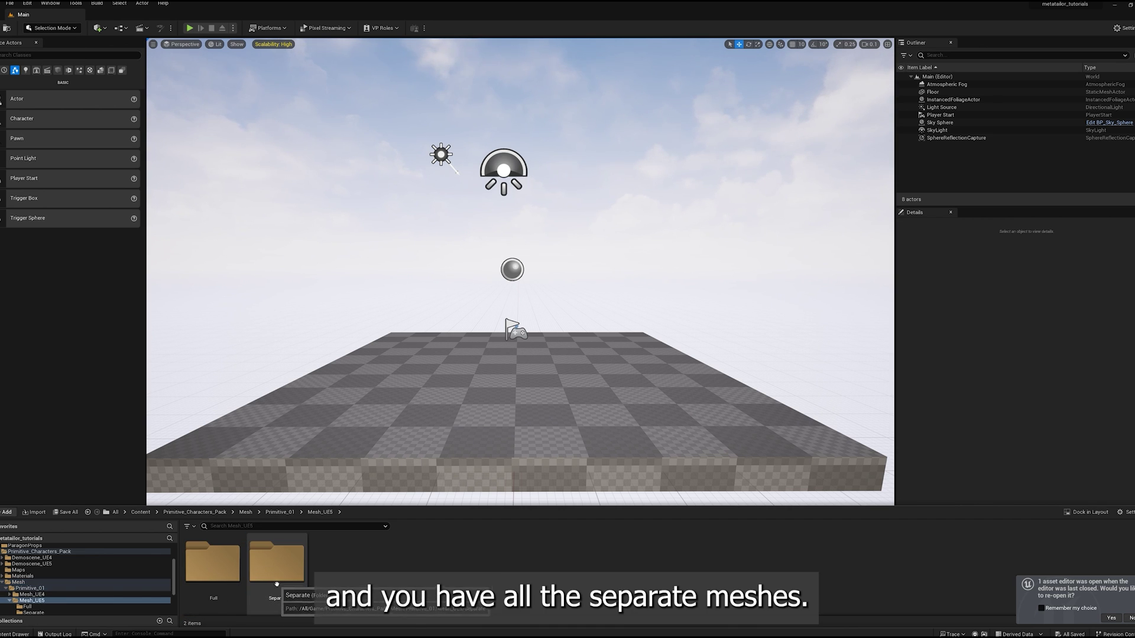
double_click(276, 569)
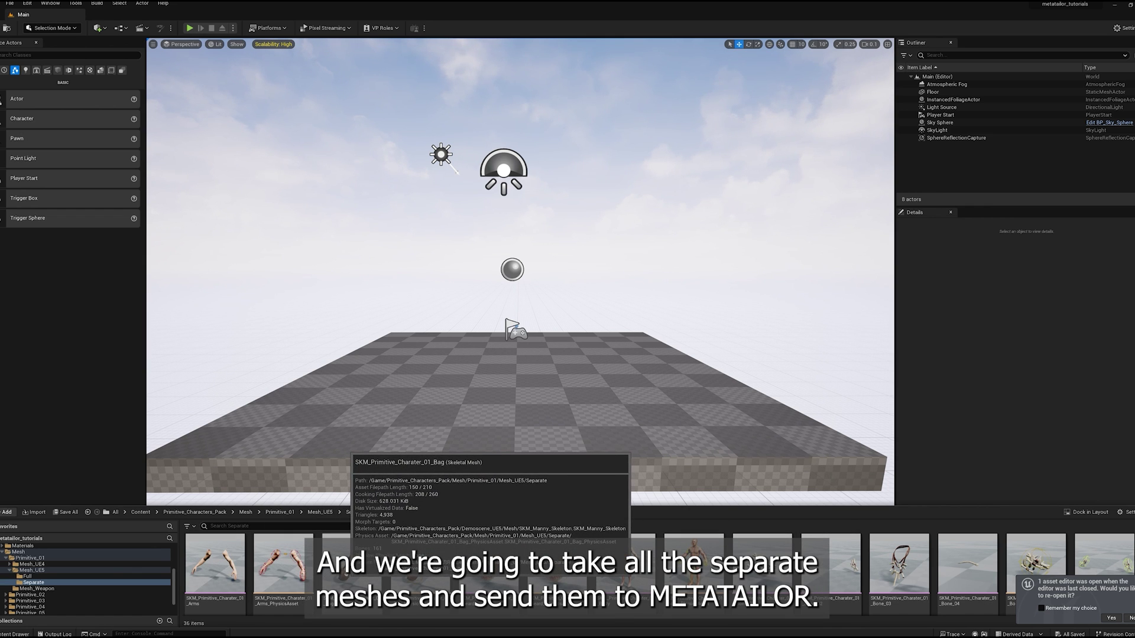
Step: Place the Primitive 01 Bag, Bone_01, Bone_02 and Bone_03 skeletal meshes apart from each other on the floor
left_click(346, 573)
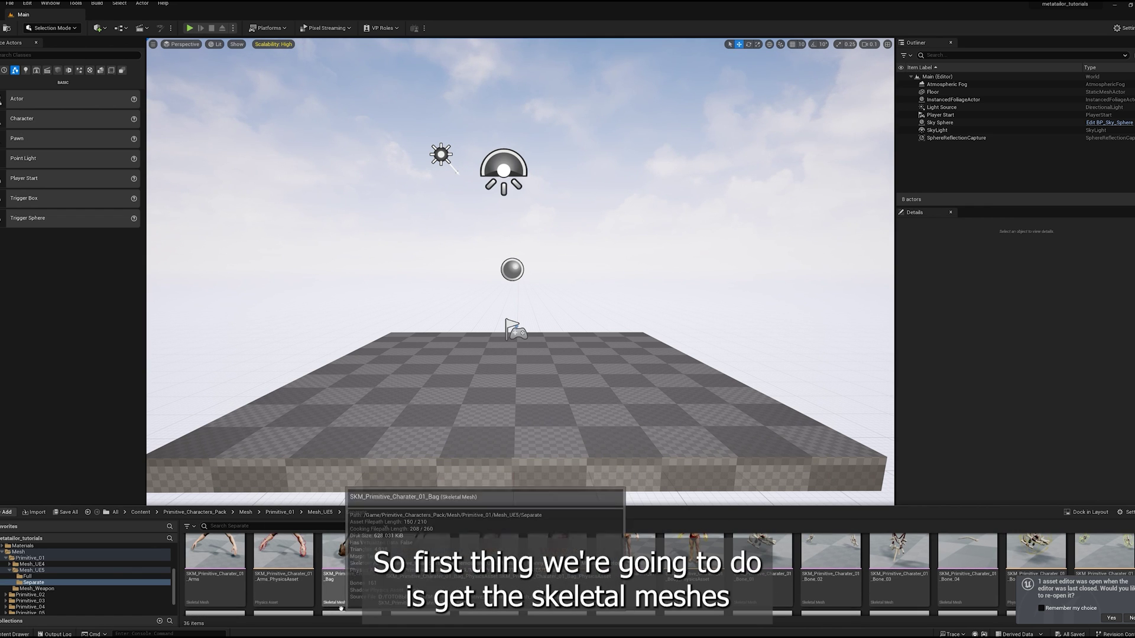
left_click_drag(345, 549, 408, 378)
key("ctrl+space")
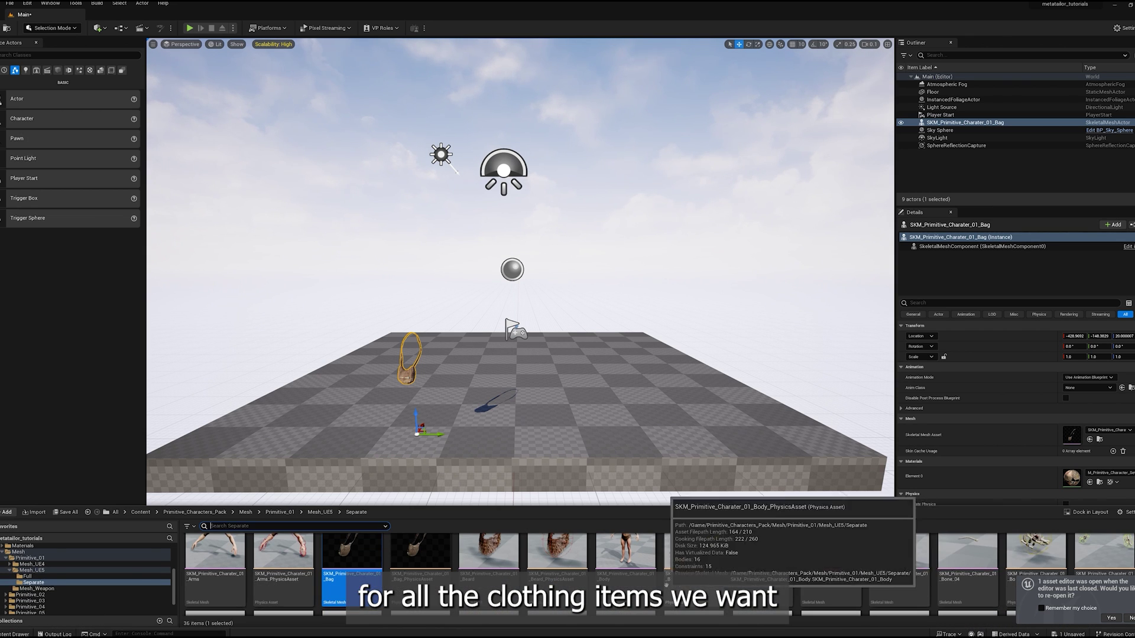
left_click_drag(762, 555, 592, 461)
key("ctrl+space")
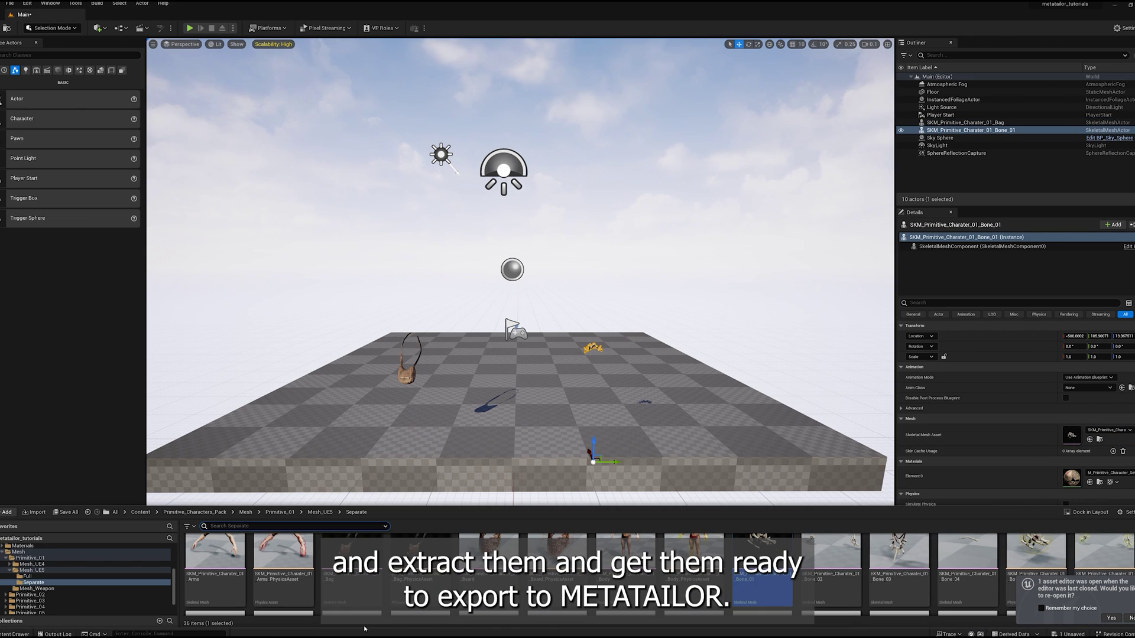
left_click_drag(827, 561, 603, 423)
key("ctrl+space")
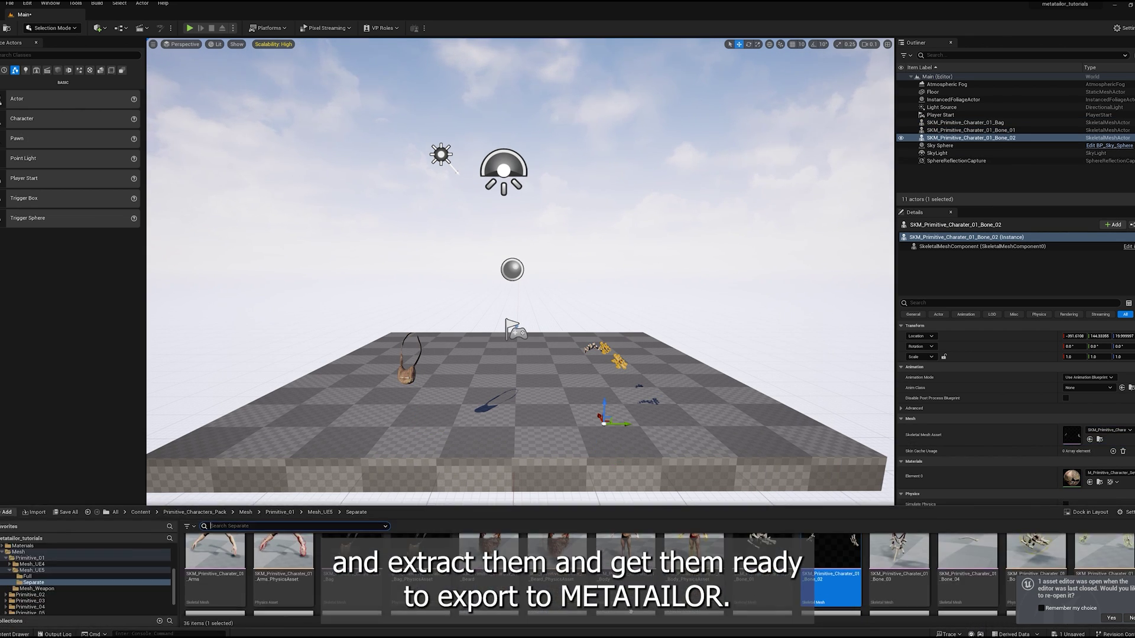
left_click_drag(887, 567, 638, 455)
Step: Add the Leather_01, Leather_02, Leather_03 and Leather_04 skeletal meshes to the level beside the other pieces
key("ctrl+space")
scroll(591, 567, "down", 2)
left_click_drag(489, 562, 461, 431)
key("ctrl+space")
left_click_drag(556, 562, 502, 463)
left_click(15, 634)
left_click_drag(625, 558, 565, 463)
left_click(15, 634)
left_click_drag(694, 559, 613, 458)
Step: Add the Pants, Shoes, Wool_01 and Wool_02 skeletal meshes to the level floor
left_click(15, 634)
scroll(620, 604, "down", 2)
left_click_drag(213, 568, 423, 414)
key("ctrl+space")
left_click_drag(350, 560, 542, 421)
left_click(24, 634)
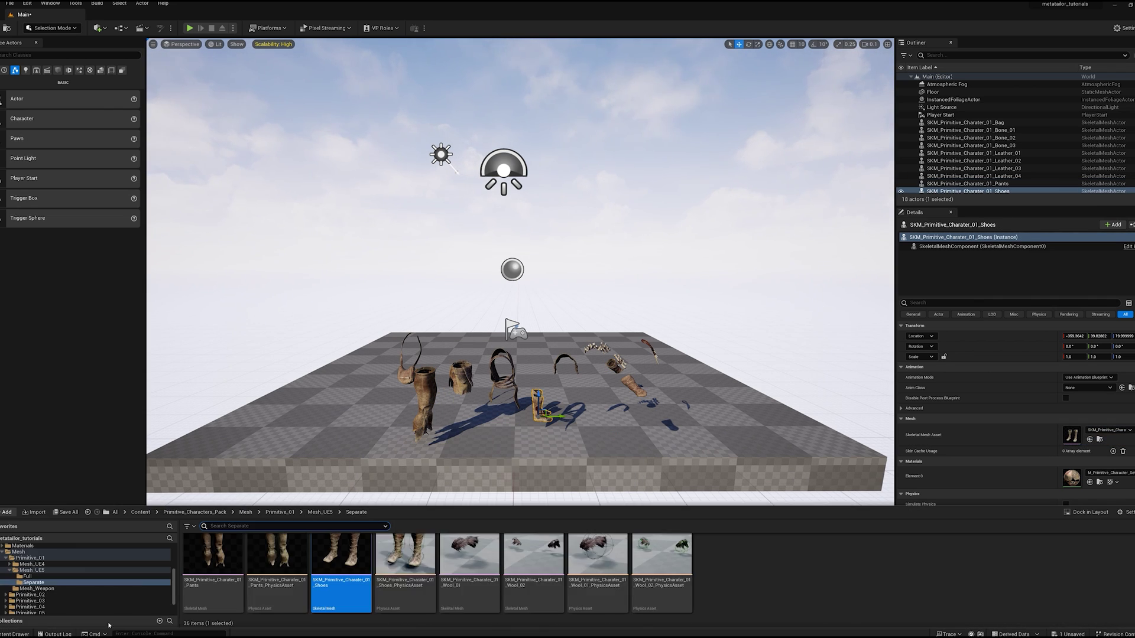
left_click_drag(484, 561, 562, 464)
left_click(24, 633)
left_click_drag(530, 561, 587, 469)
Step: Go through the placed clothing actors one after another to identify each piece in the level
scroll(250, 521, "up", 5)
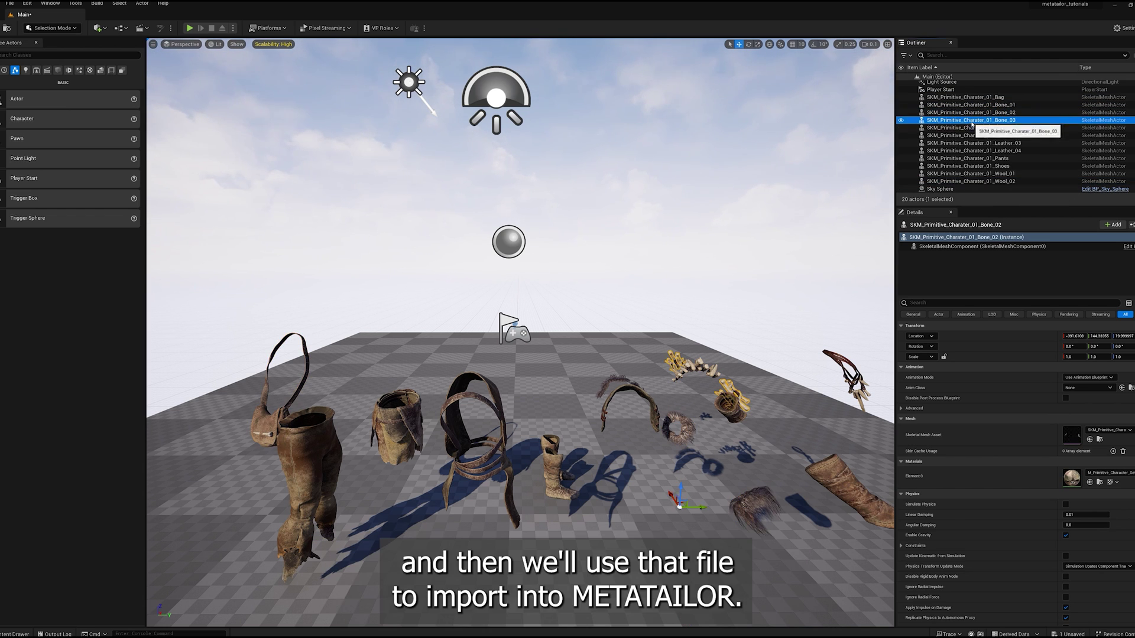
left_click(971, 143)
key("Down")
key("Down")
key("Down")
key("Down")
key("Down")
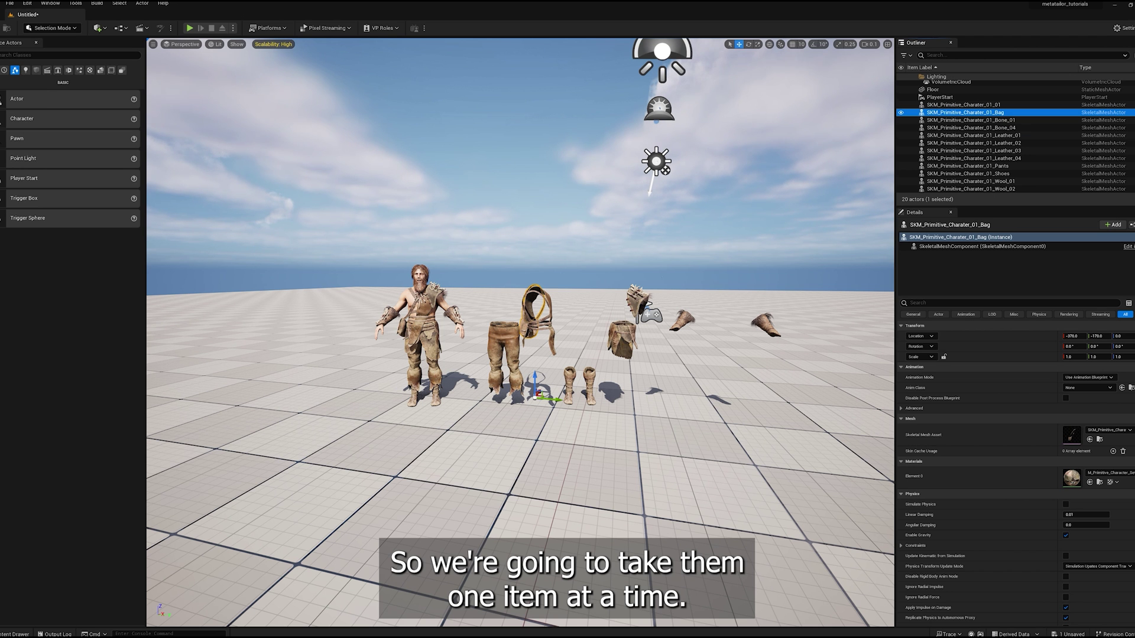
Step: Export the selected Bag mesh as an FBX file named bag into the Primitive 1 folder of metatailor clothes on drive G
left_click(10, 3)
left_click(45, 137)
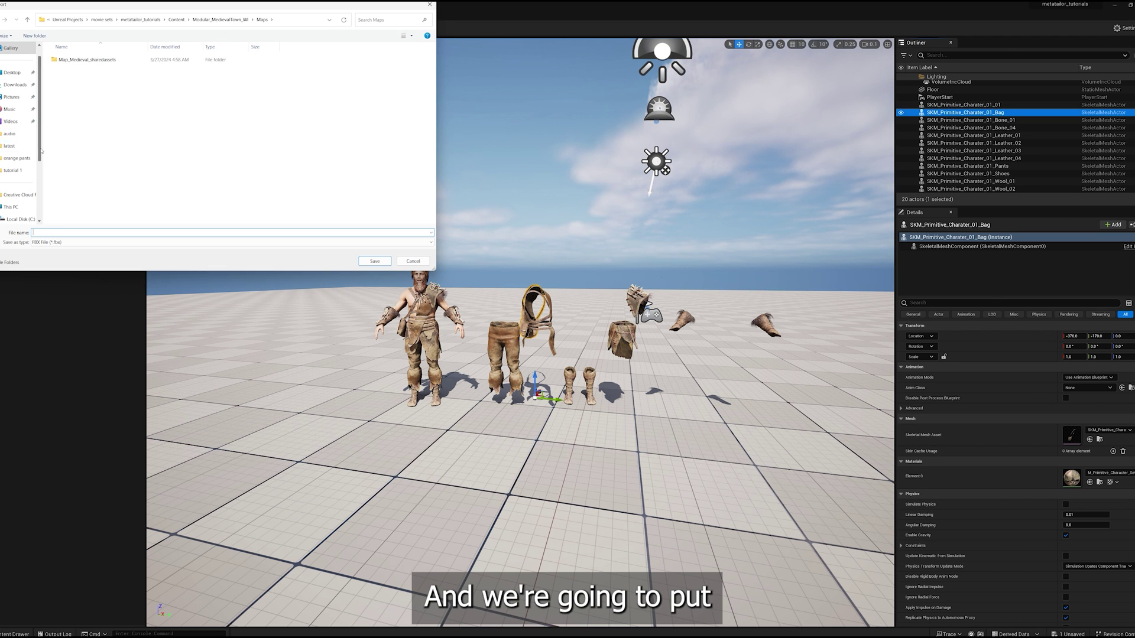
left_click_drag(41, 154, 41, 196)
left_click(22, 195)
double_click(87, 72)
double_click(70, 60)
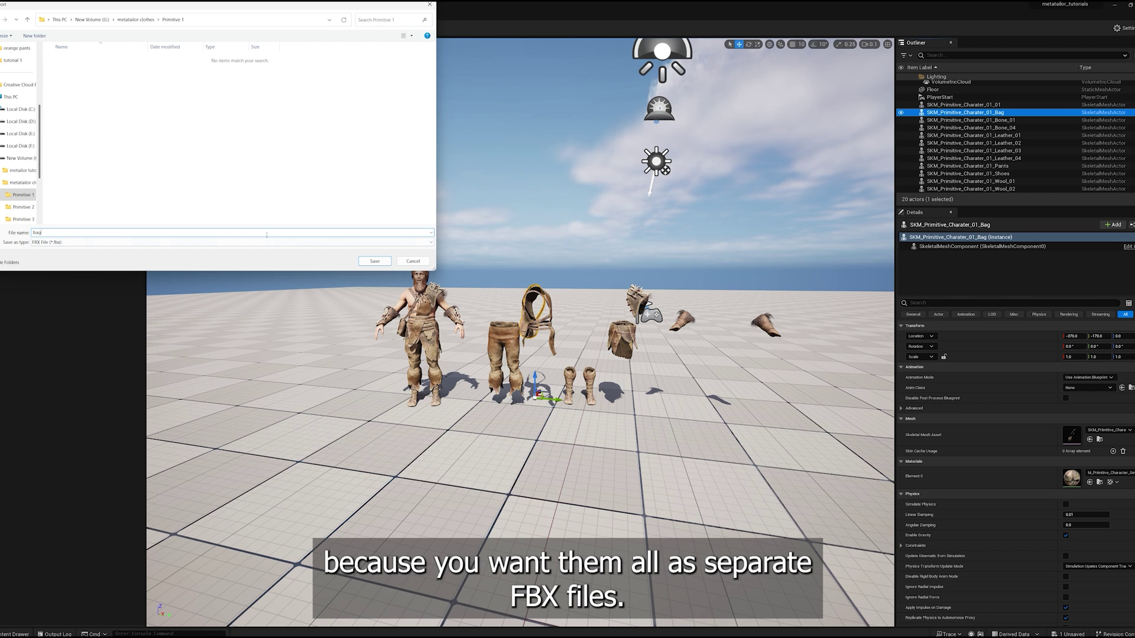
left_click(375, 261)
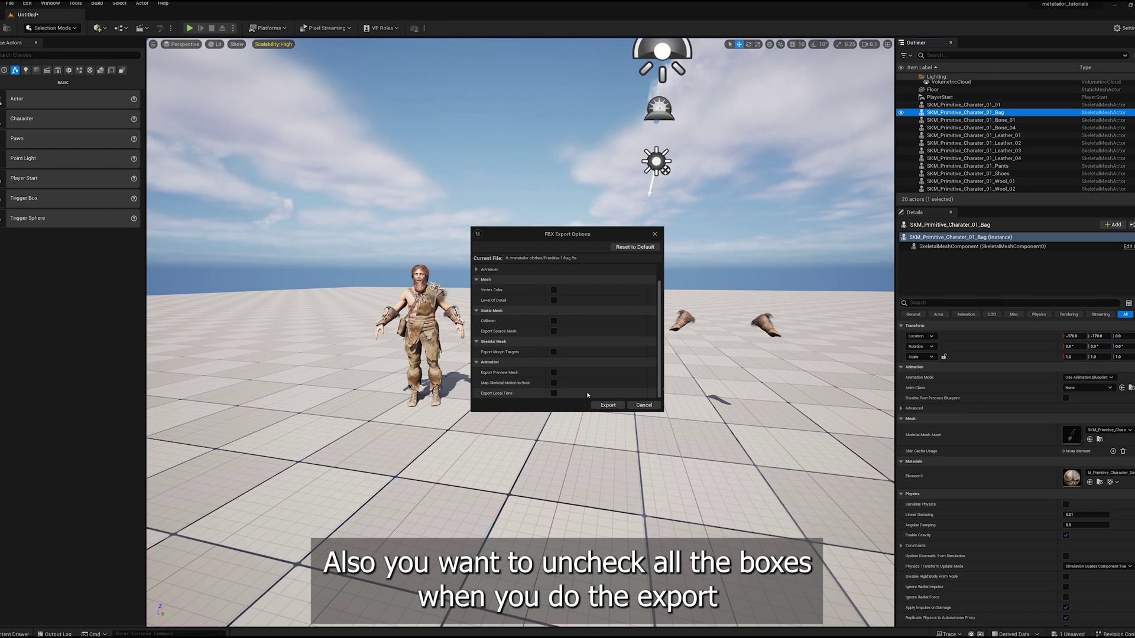
left_click(607, 405)
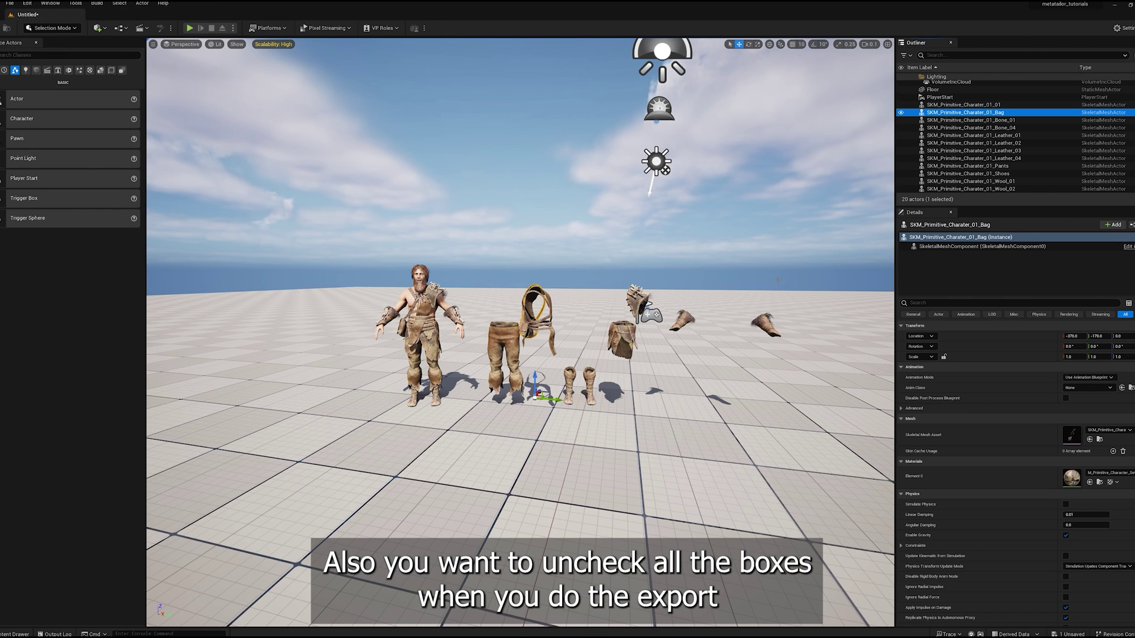
Step: Select Leather_03 together with Bone_01 and export both as a single FBX file in the Primitive 1 folder
left_click(978, 150)
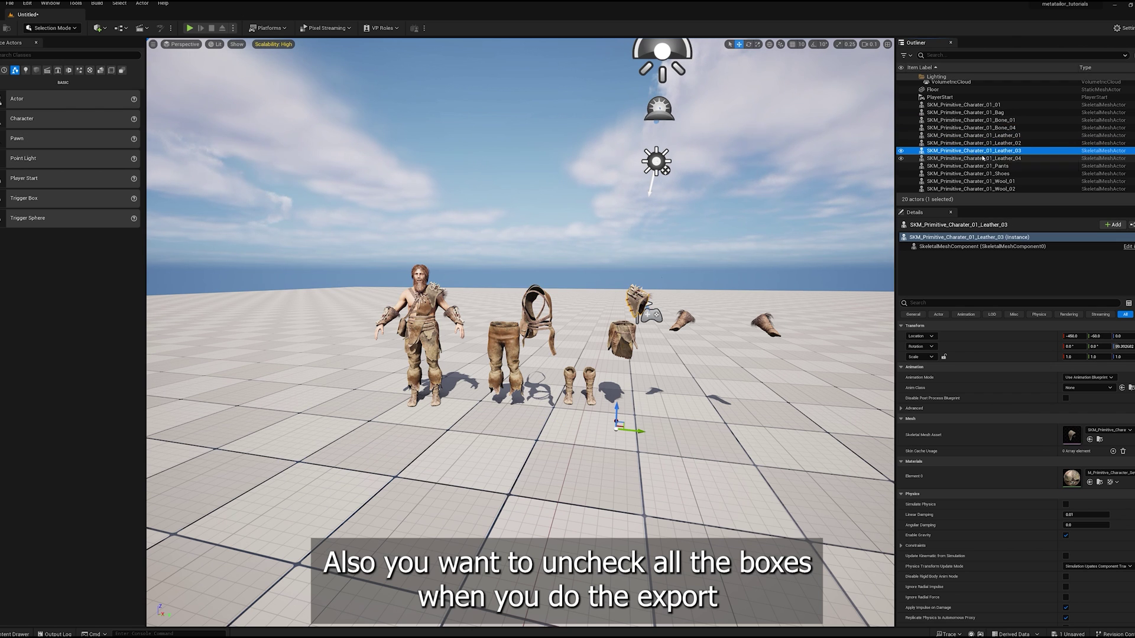
left_click(981, 120, "shift")
left_click(981, 151)
left_click(981, 120, "ctrl")
left_click(10, 3)
left_click(42, 139)
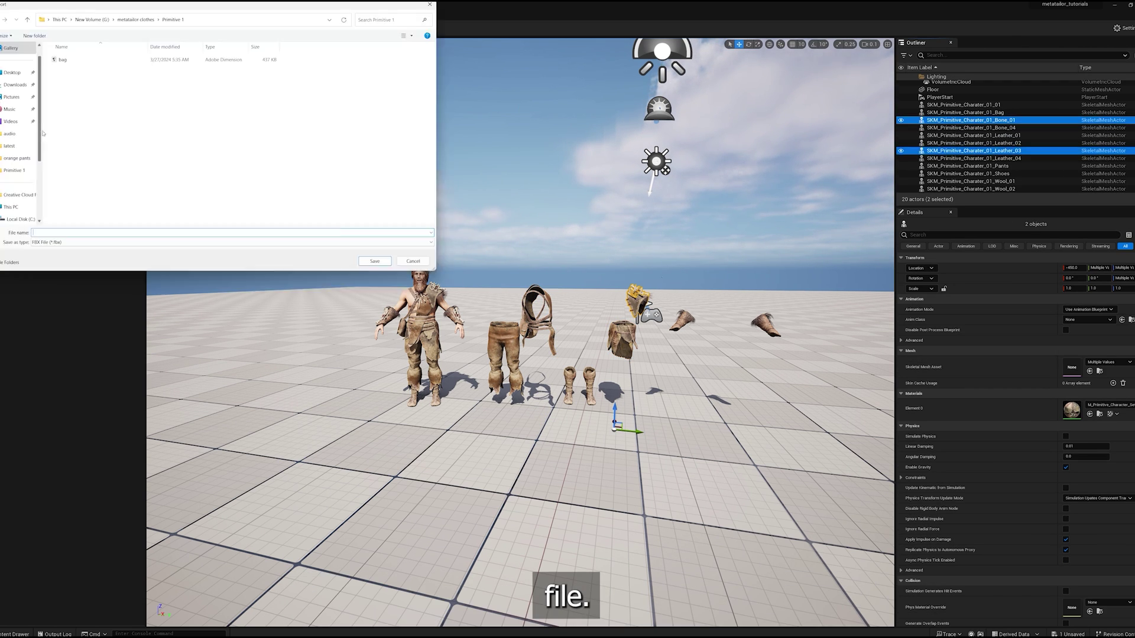
key("Return")
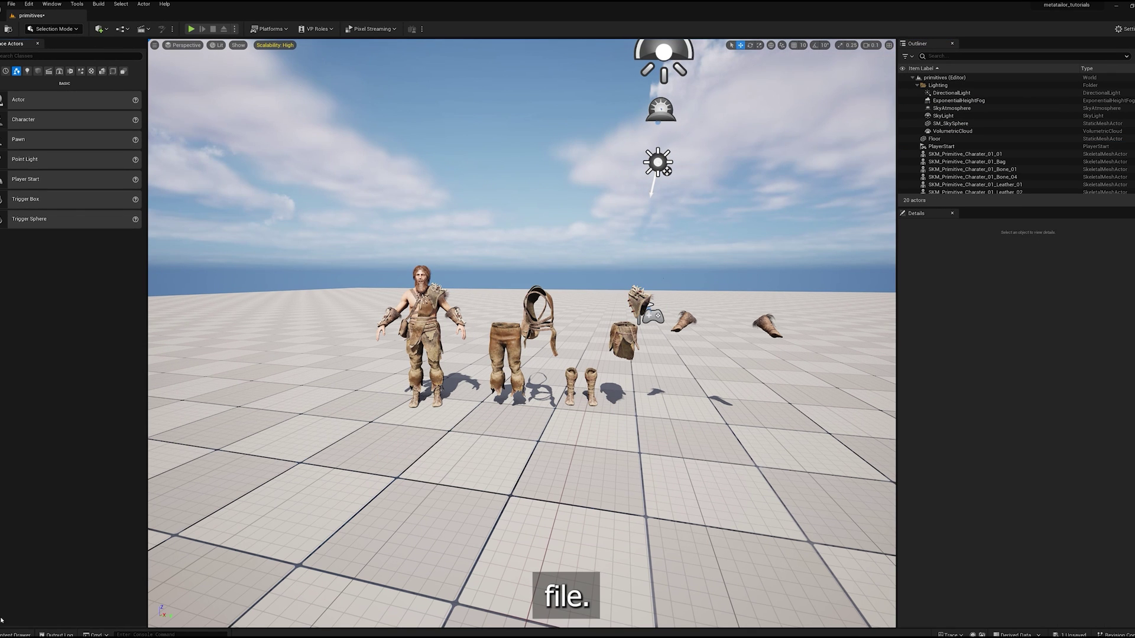
Step: Open Quixel Bridge and browse the MetaHuman Presets and My MetaHumans collections for a suitable avatar
left_click(14, 634)
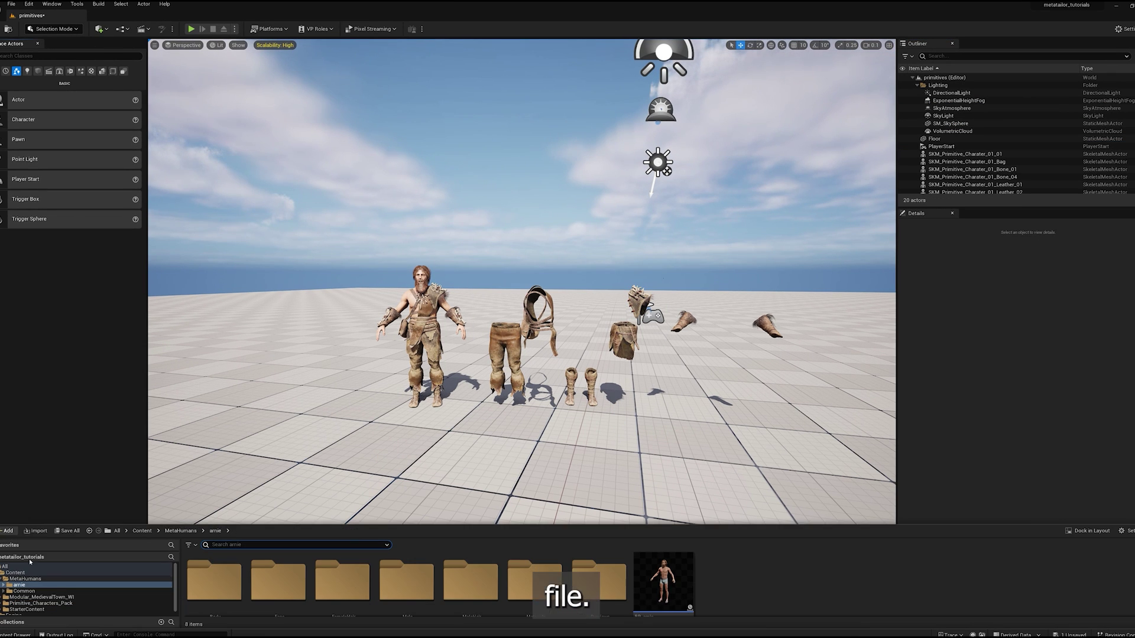
left_click(7, 532)
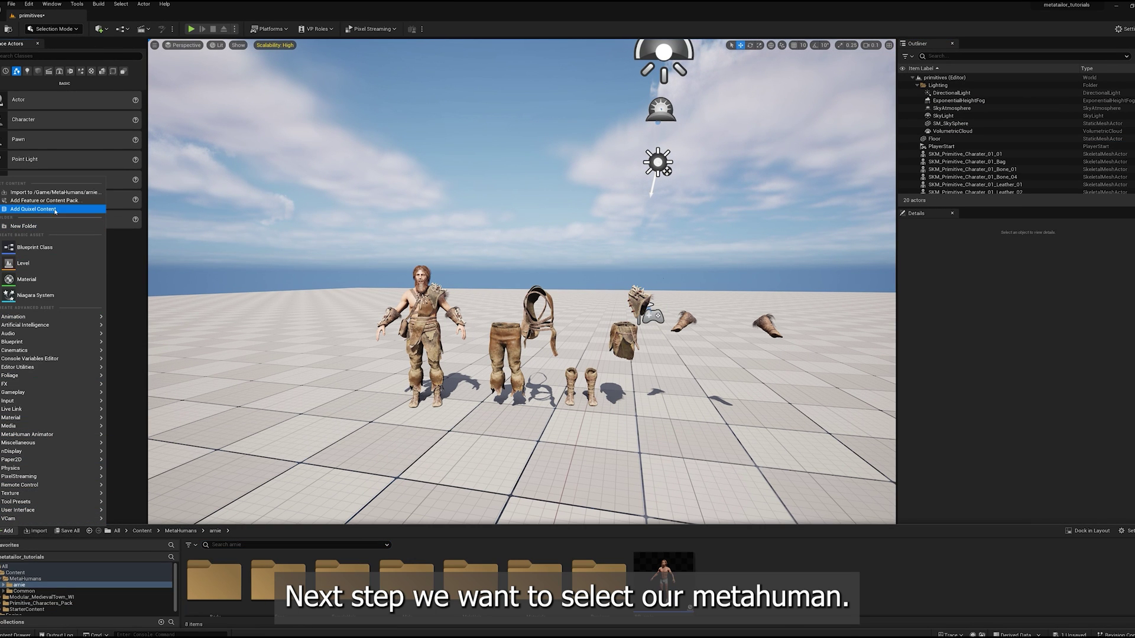
left_click(37, 210)
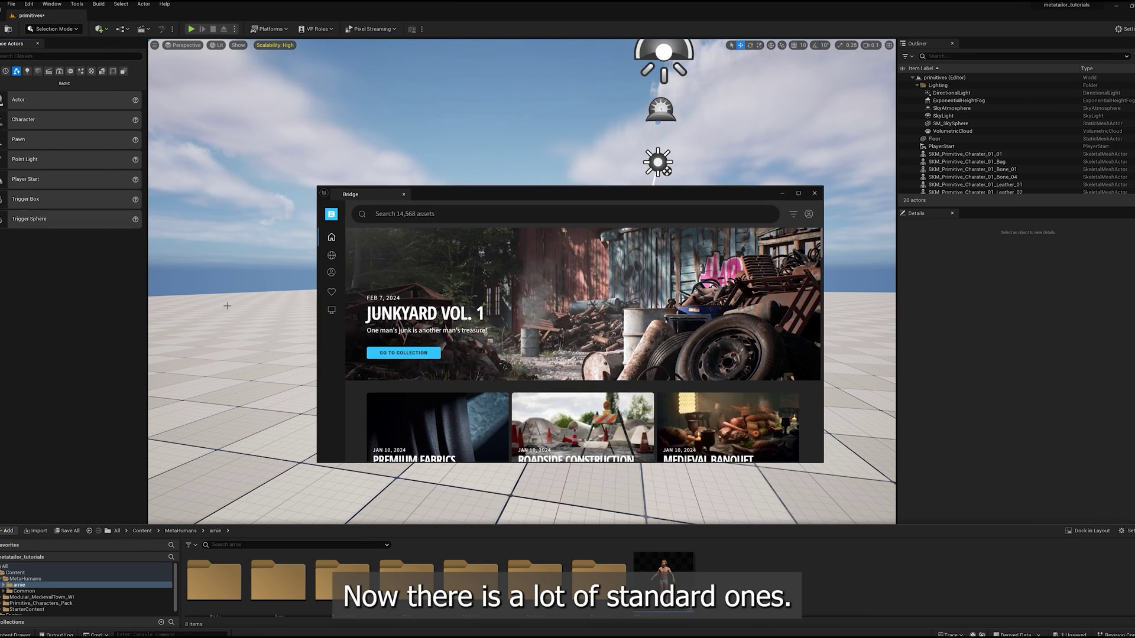
left_click(331, 273)
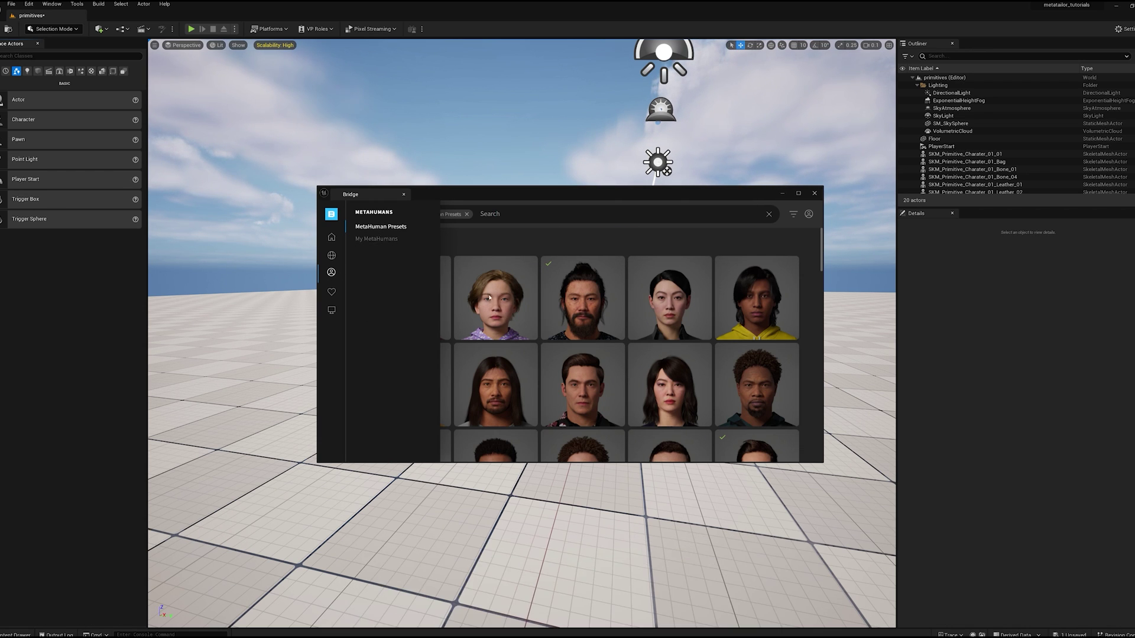
scroll(519, 324, "down", 3)
scroll(518, 324, "up", 5)
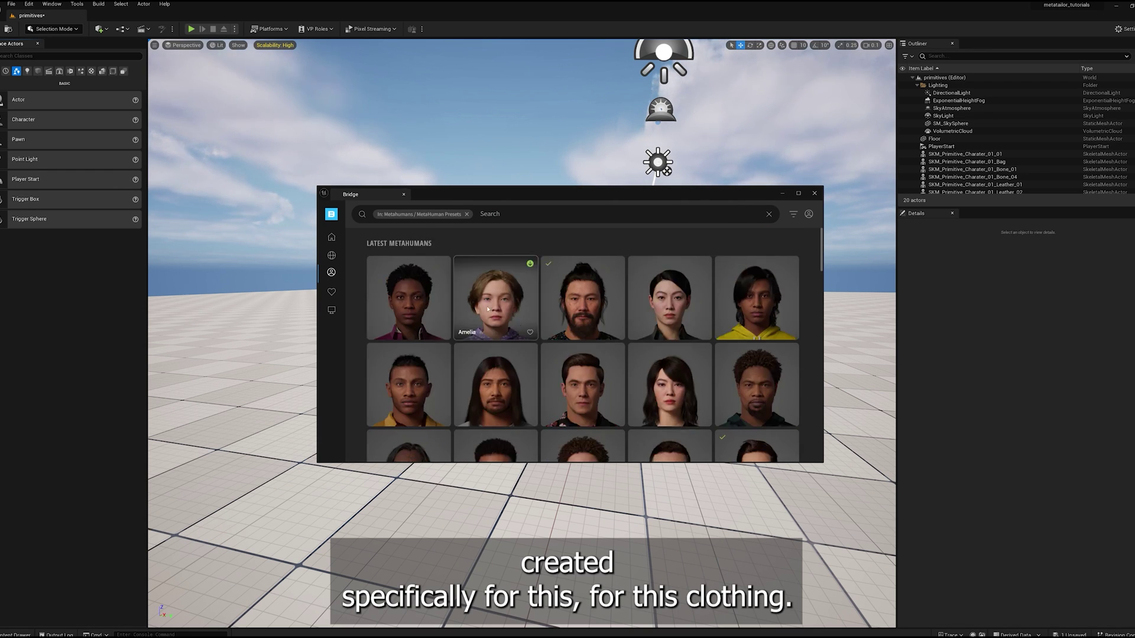
mouse_move(326, 268)
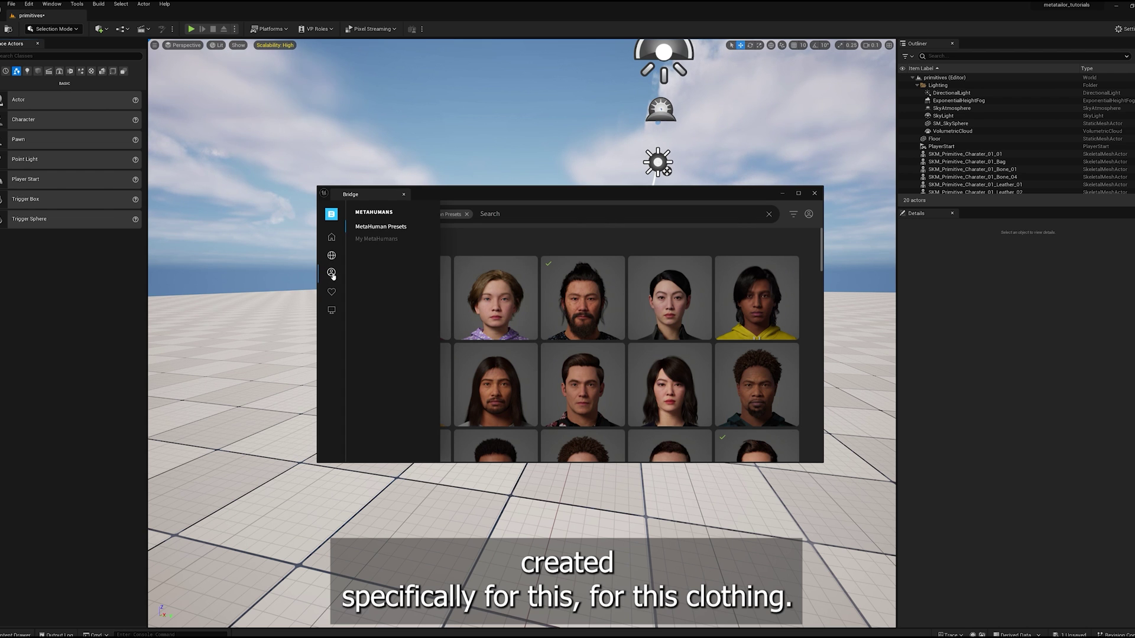
left_click(376, 238)
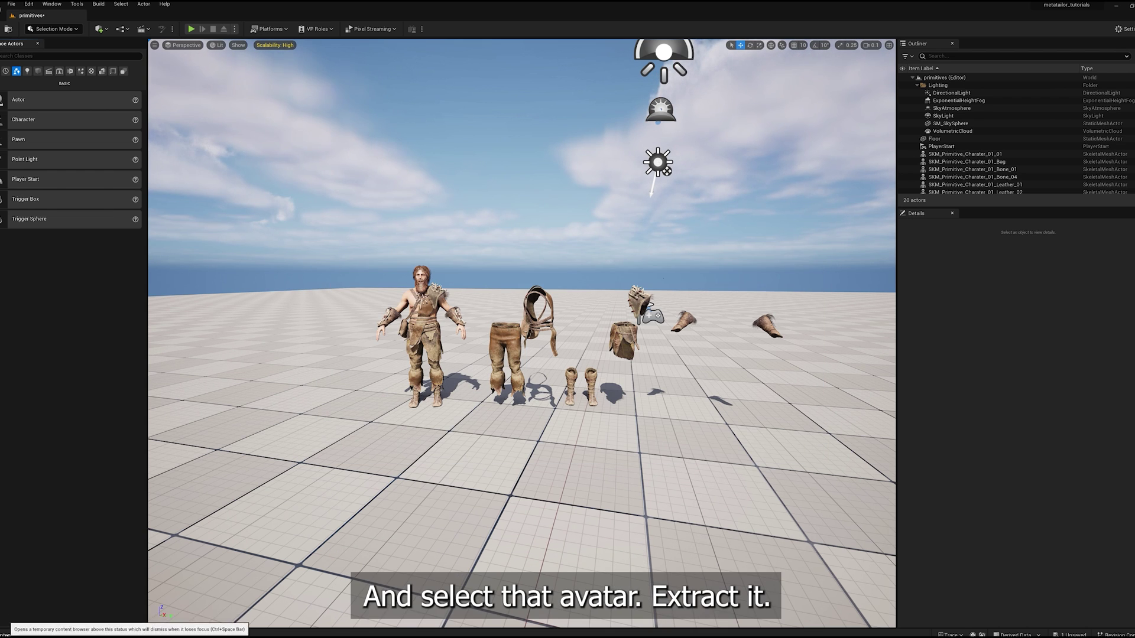
Step: Place the BP_arnie MetaHuman blueprint in the level with its location zeroed out
left_click(16, 635)
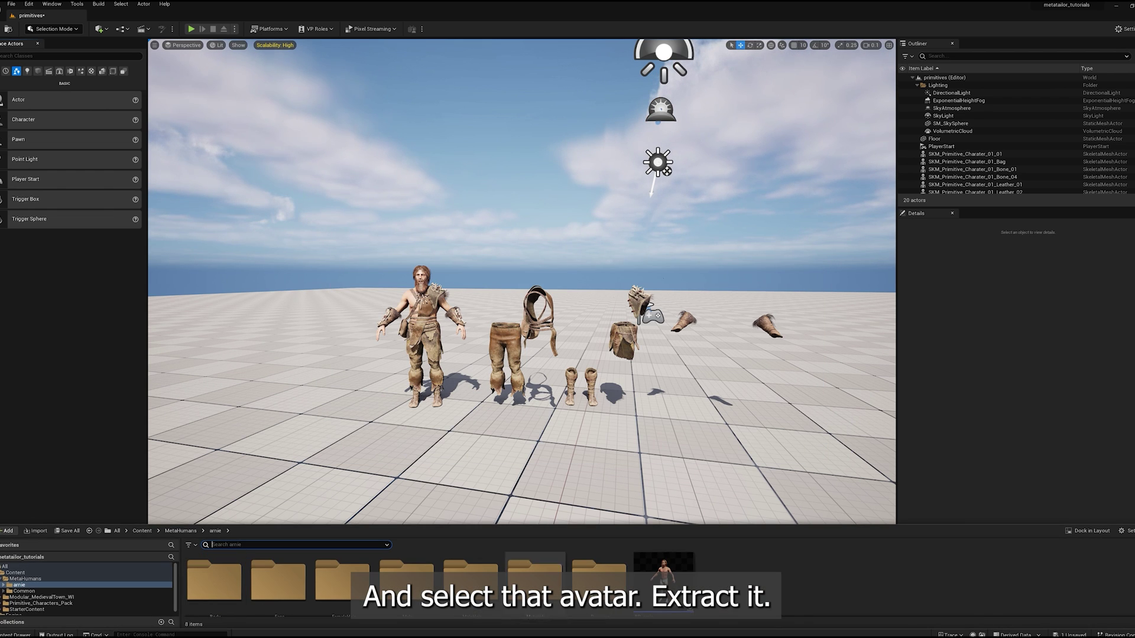
left_click_drag(662, 573, 631, 409)
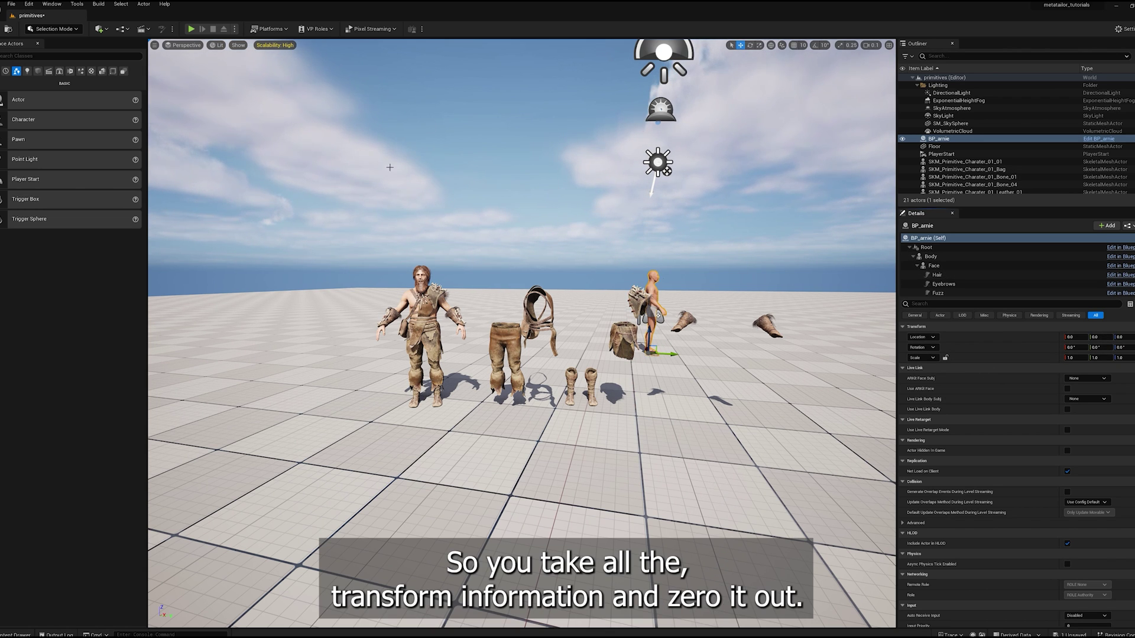
Step: Export the BP_arnie MetaHuman as an FBX file named male tall into the metatailor avatar folder on drive G
left_click(949, 140)
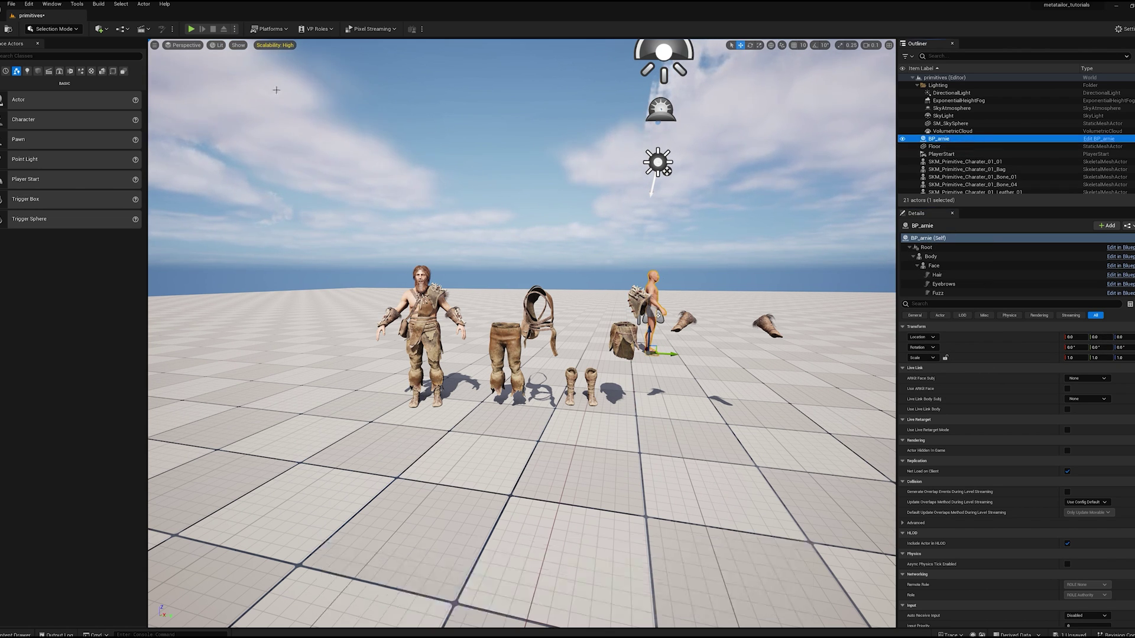
left_click(13, 4)
left_click(27, 140)
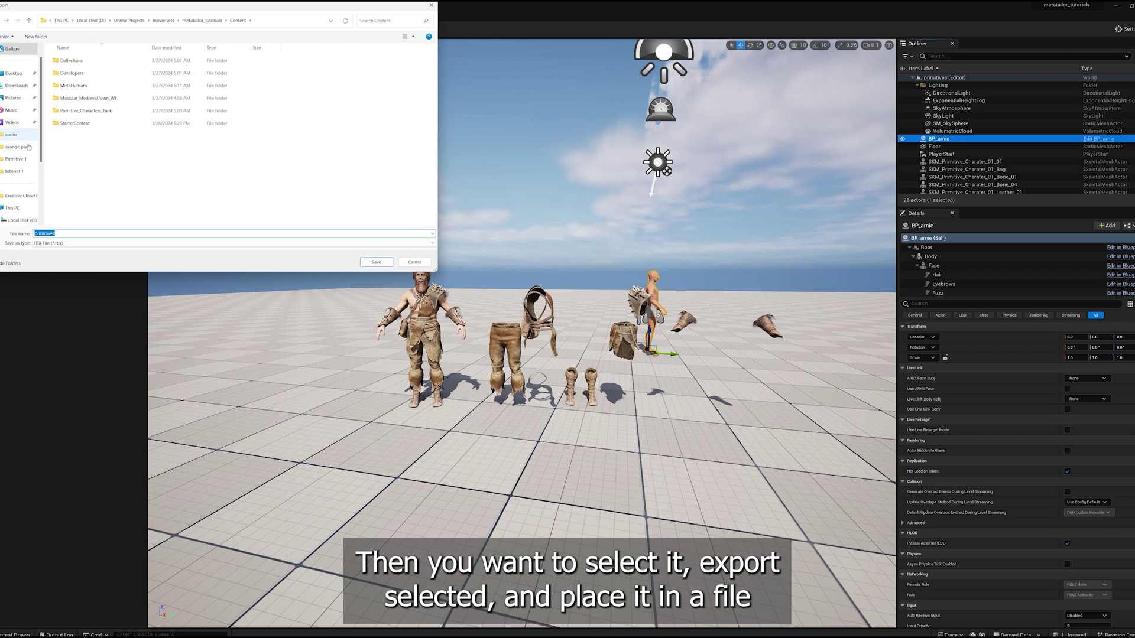
scroll(24, 164, "down", 3)
left_click(22, 195)
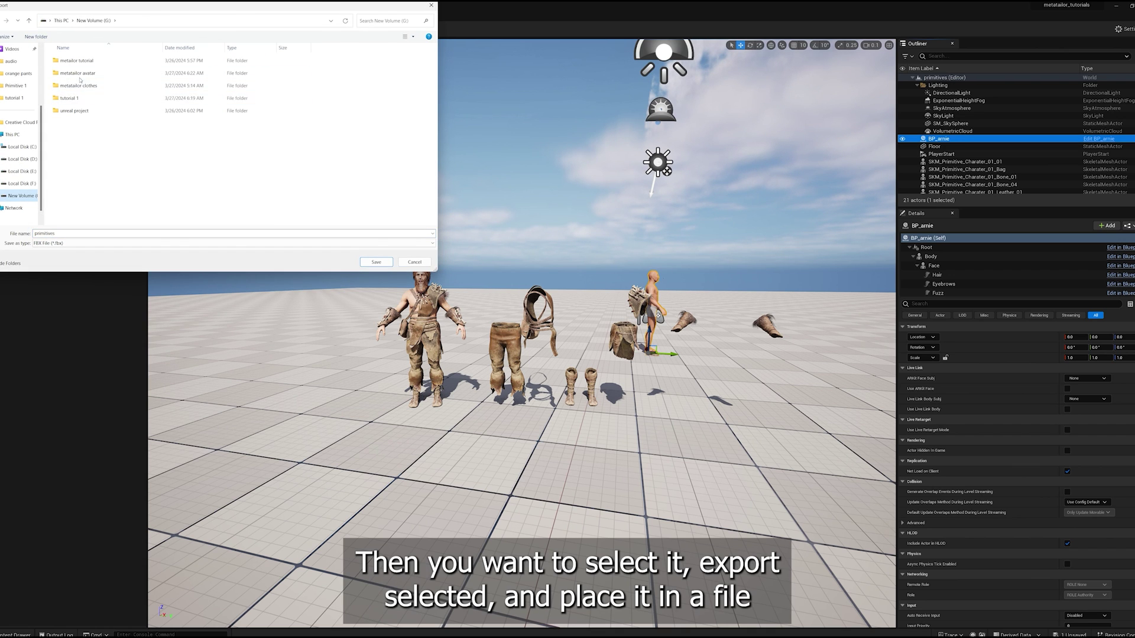
left_click(70, 60)
left_click(376, 262)
left_click(587, 327)
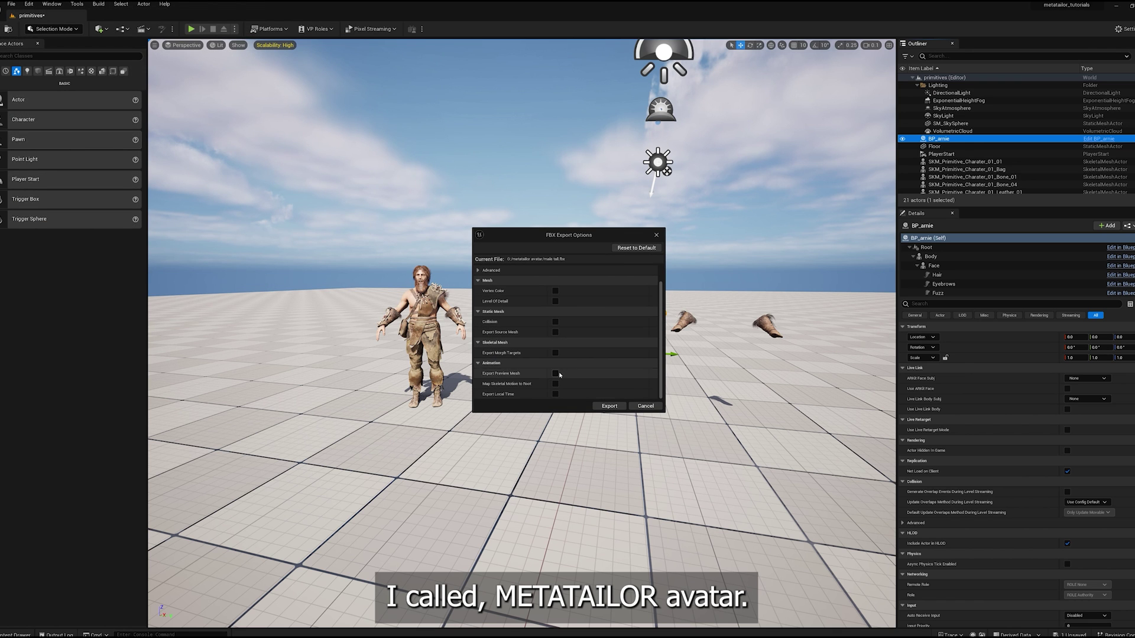
left_click(609, 406)
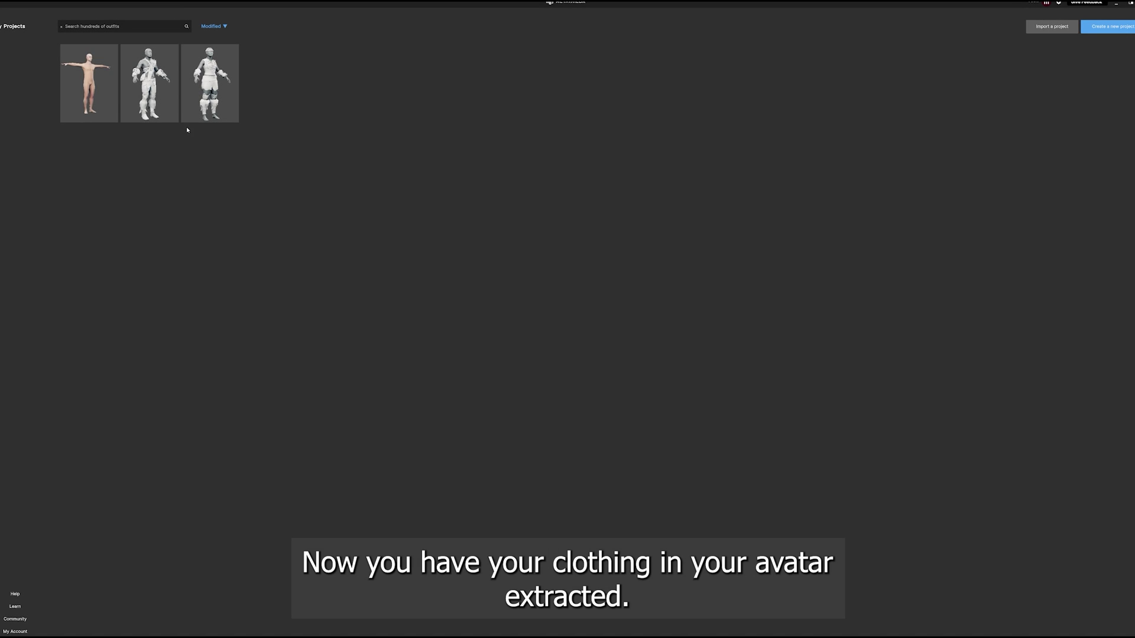
Step: Switch to METATAILOR, open the project with the T-posed avatar, and import the male tall FBX as an avatar
left_click(92, 82)
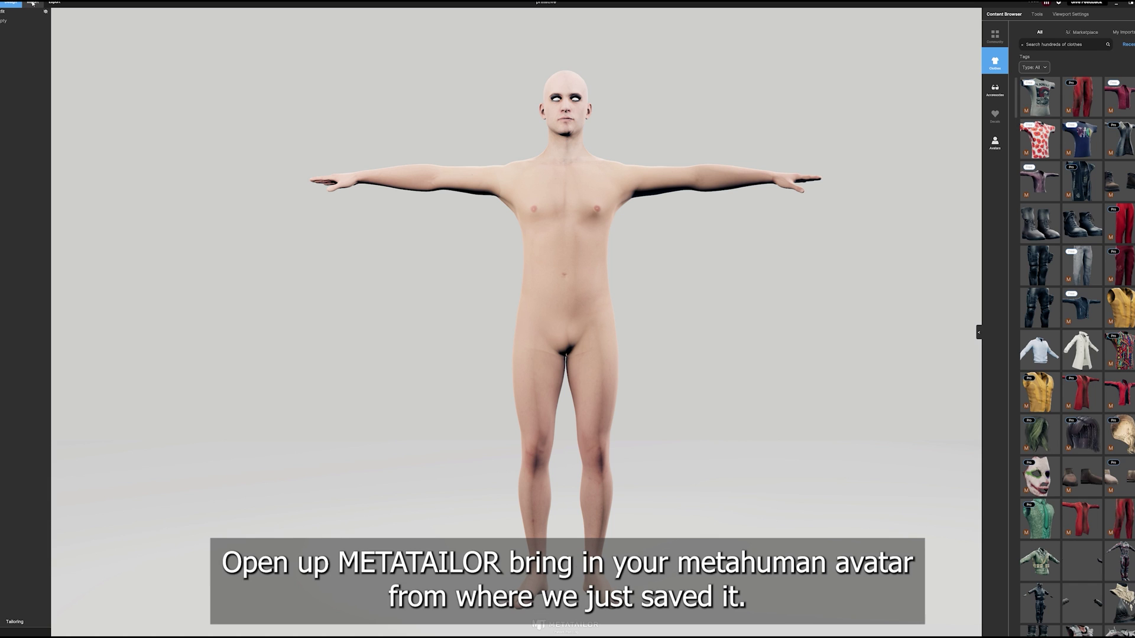
left_click(33, 4)
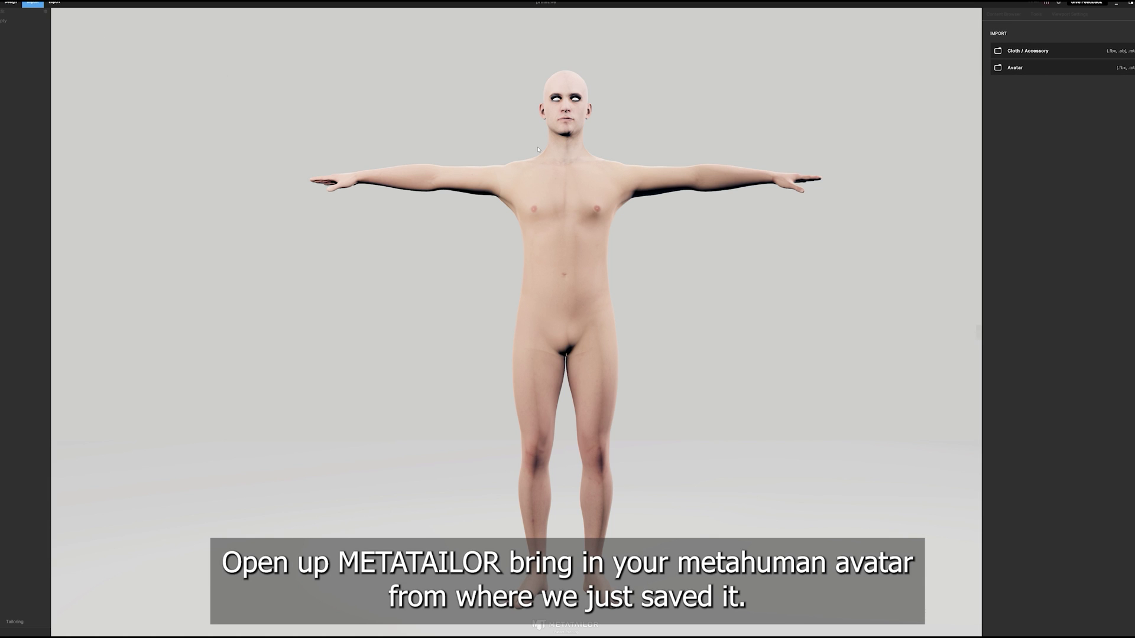
left_click(1018, 68)
left_click(62, 58)
left_click(371, 315)
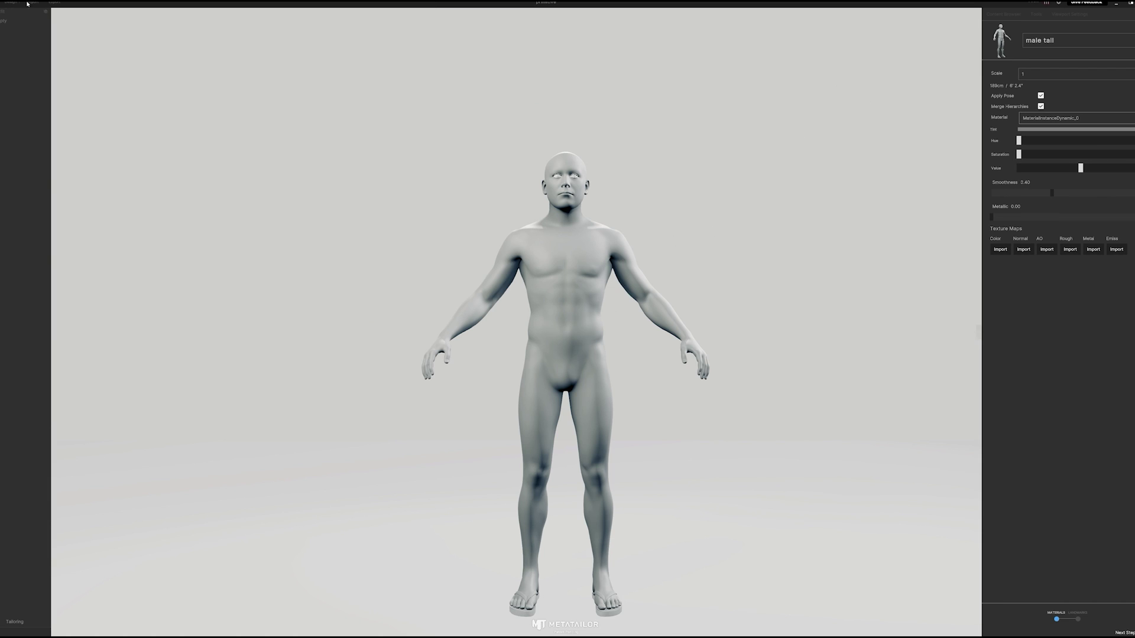
Step: Align the body landmarks with the male tall avatar's anatomy, finish its import and load it into the scene
left_click(1130, 633)
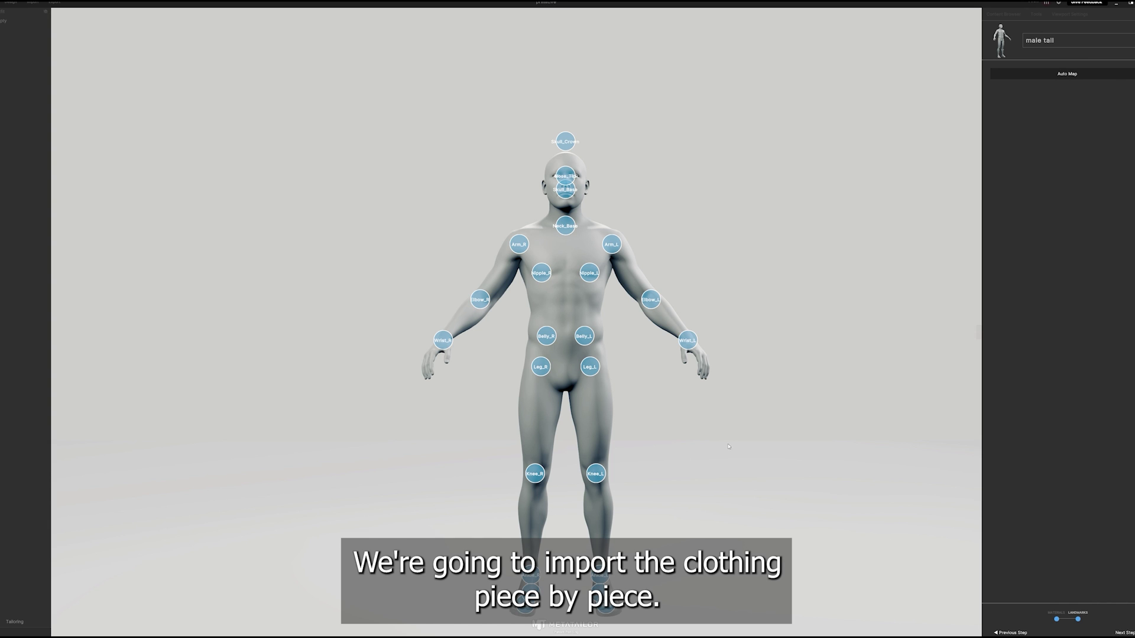
left_click_drag(728, 446, 681, 361)
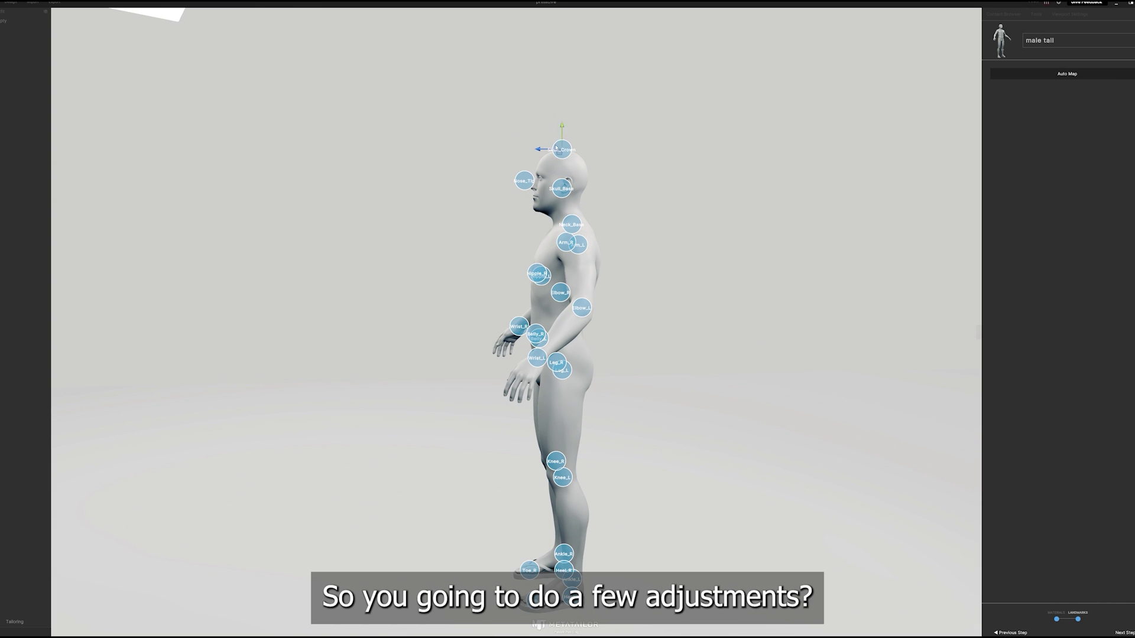
left_click_drag(563, 191, 725, 387)
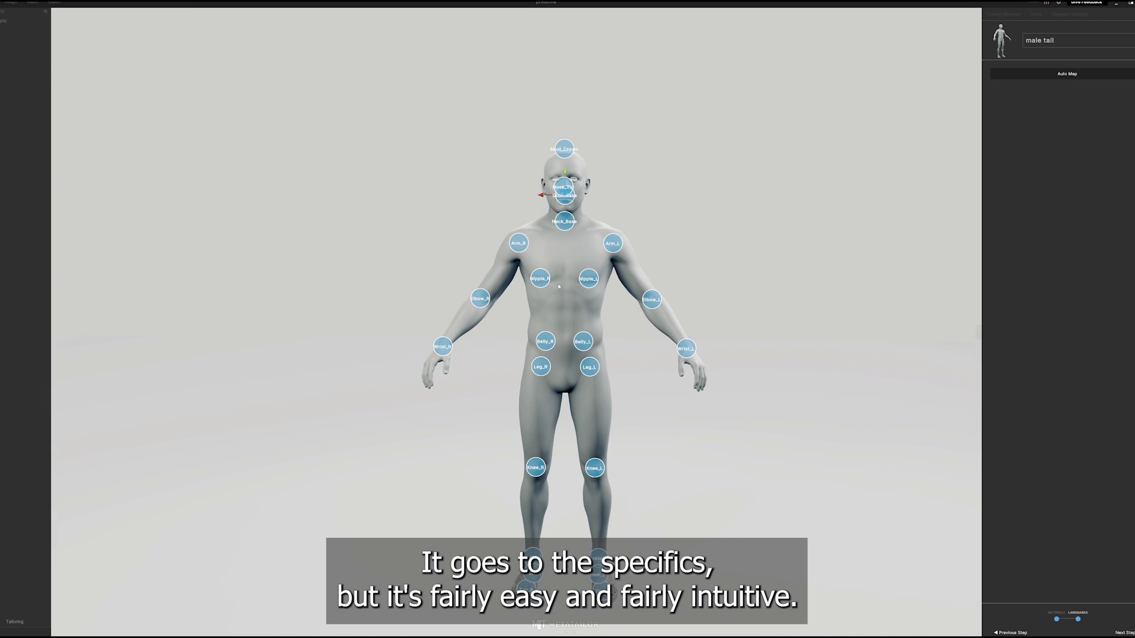
mouse_move(684, 562)
left_mouse_down()
mouse_move(574, 541)
mouse_move(671, 537)
mouse_move(683, 553)
left_mouse_up()
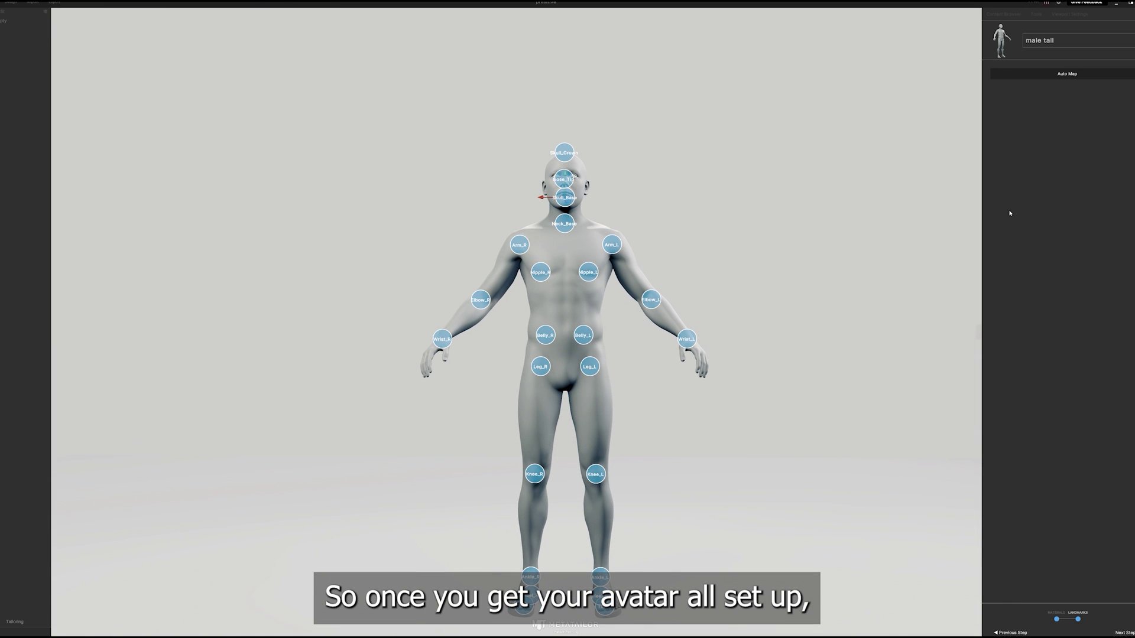
left_click(1126, 634)
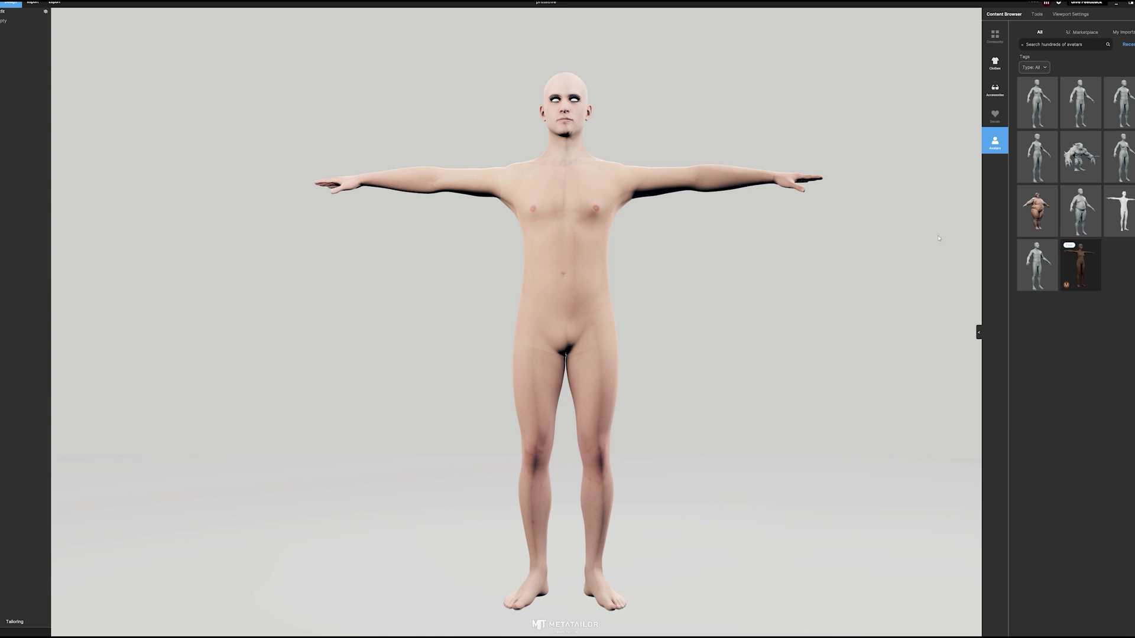
left_click(1035, 264)
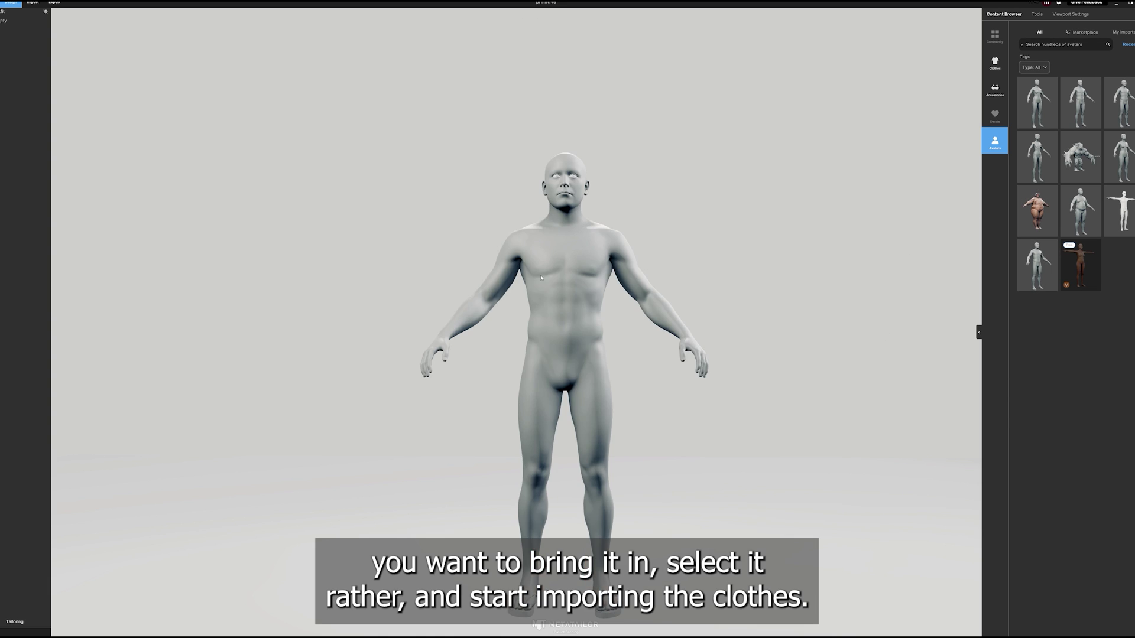
Step: Import the bag FBX as a cloth item in the Jackets category
left_click(28, 5)
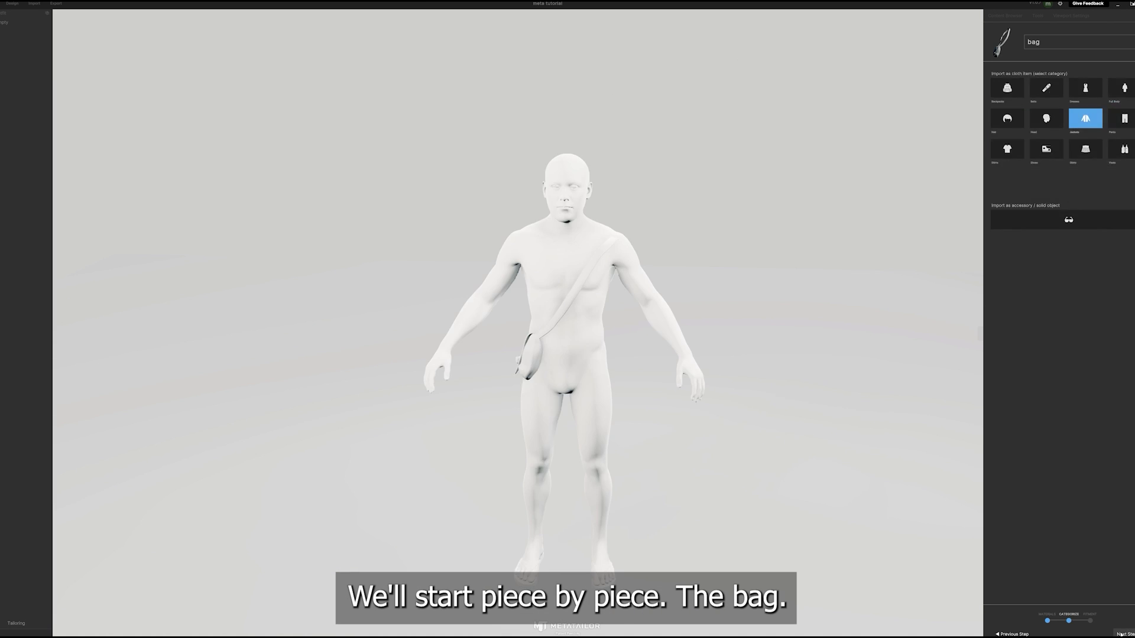
left_click_drag(582, 350, 517, 253)
left_click(1125, 634)
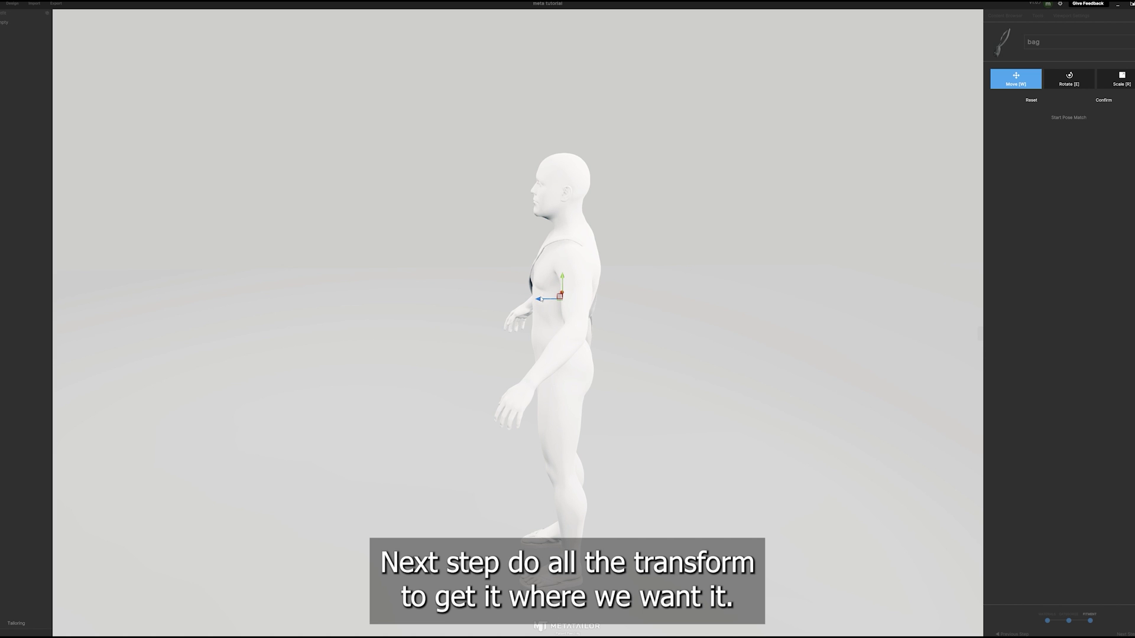
Step: Move the bag so its strap crosses the chest and the pouch rests at the avatar's right hip, and finish its import
left_click_drag(539, 300, 541, 300)
left_click_drag(603, 411, 701, 424)
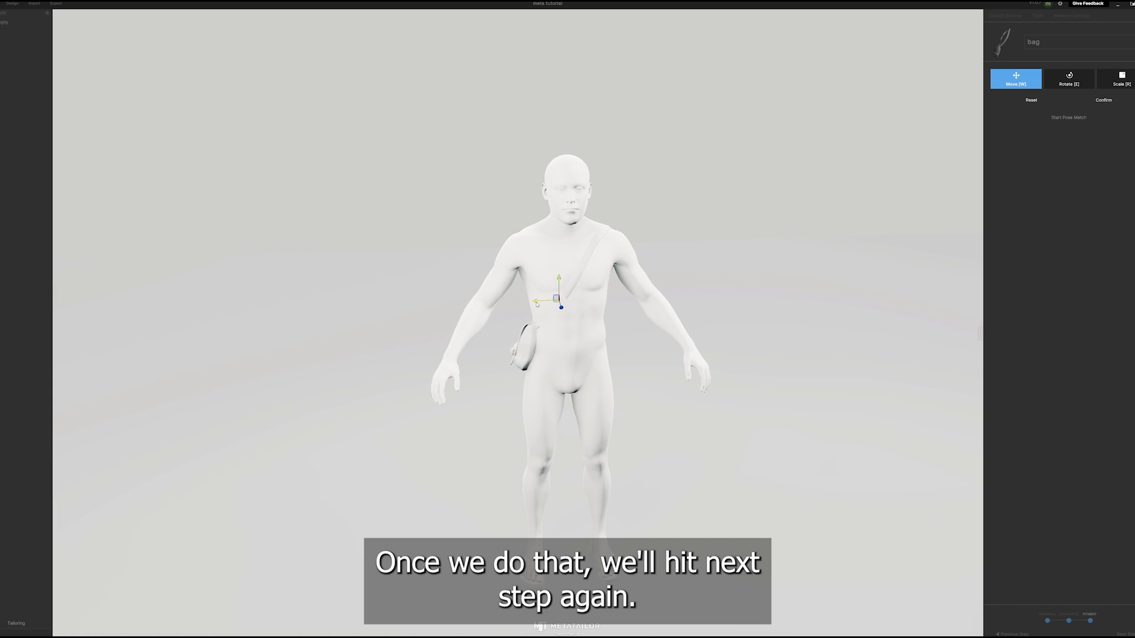
left_click(1098, 103)
left_click(1122, 634)
left_click_drag(620, 513, 707, 481)
Step: Import the leather shoulder with wool FBX as a cloth item in the Jackets category
left_click(34, 3)
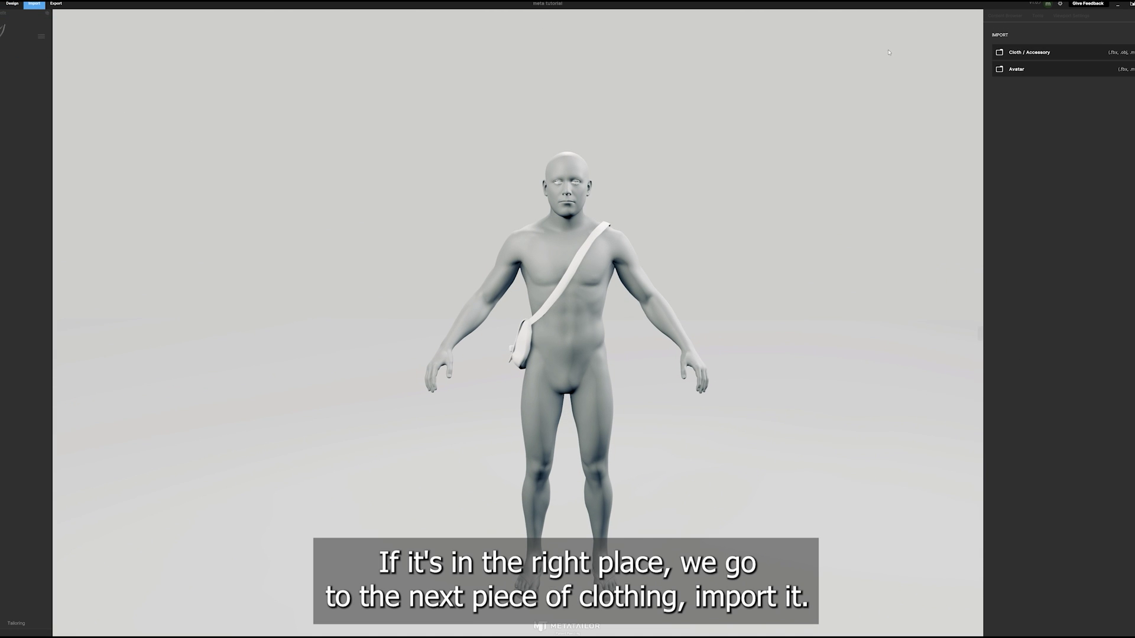
left_click(1028, 52)
double_click(77, 72)
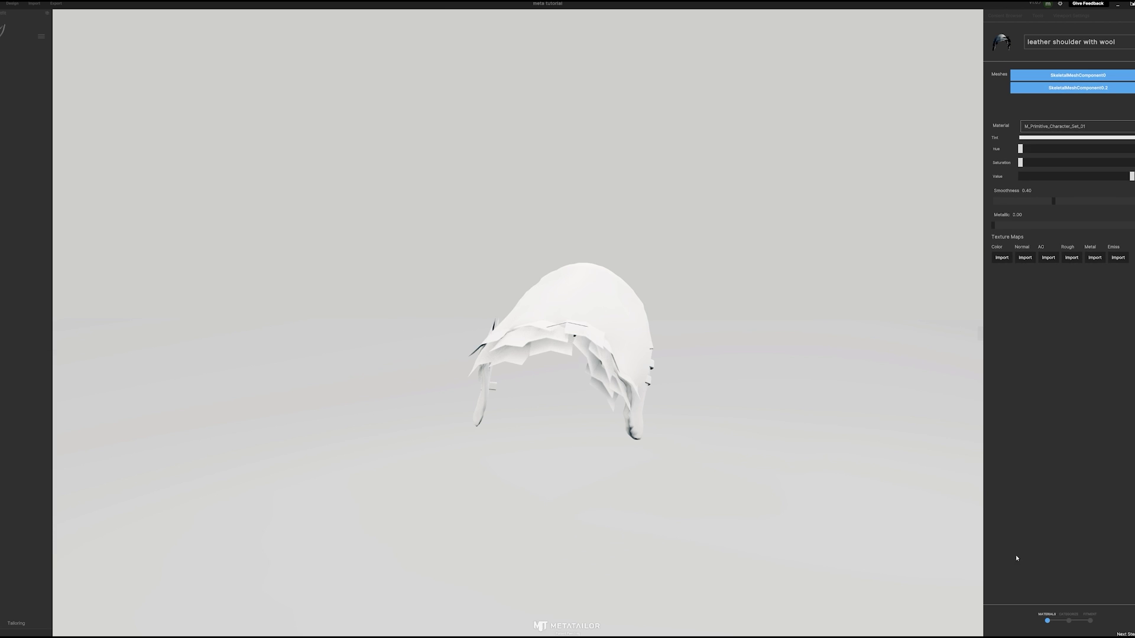
left_click(1126, 635)
left_click(1131, 632)
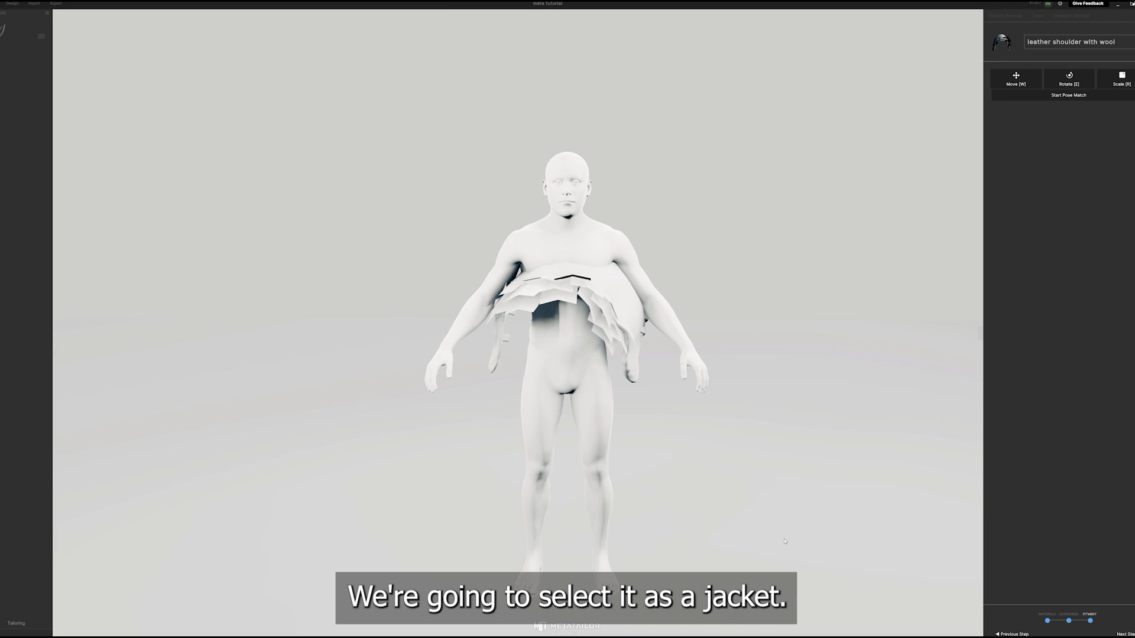
Step: Scale down, rotate and move the leather shoulder with wool piece to fit over the avatar's left shoulder
key("e")
key("r")
left_click_drag(557, 308, 548, 319)
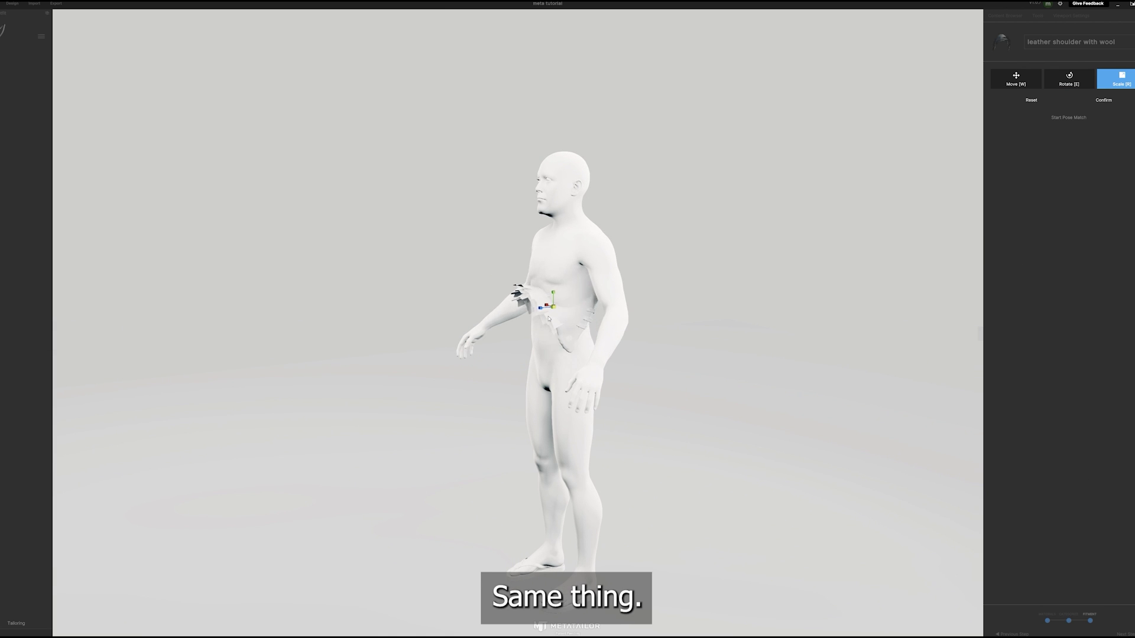
middle_click_drag(561, 332, 621, 331)
key("e")
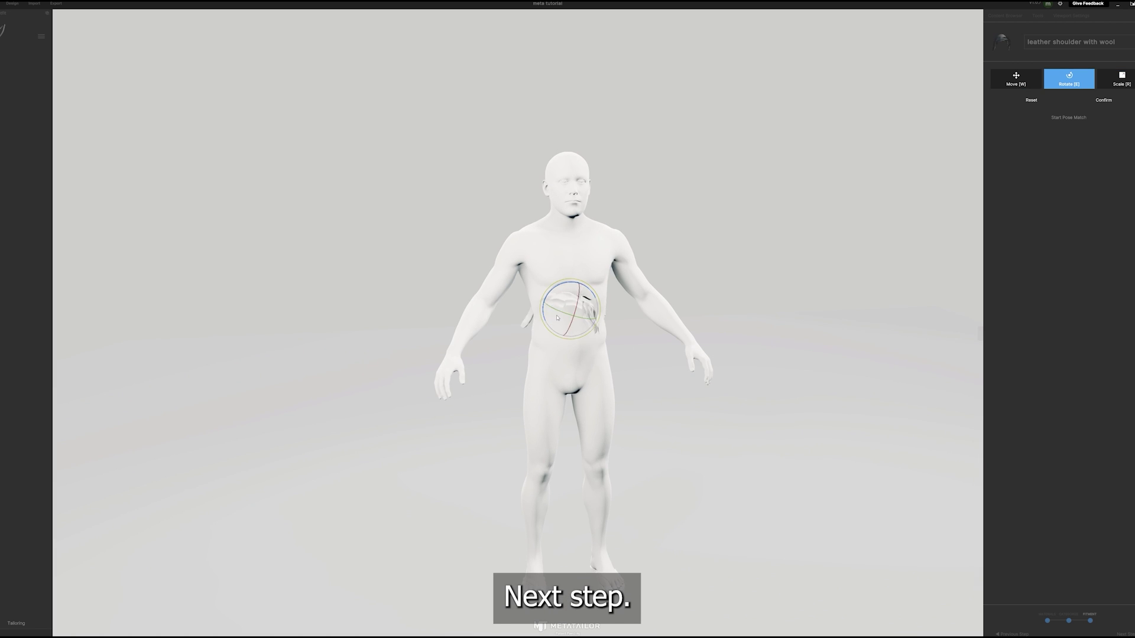
left_click_drag(546, 318, 626, 315)
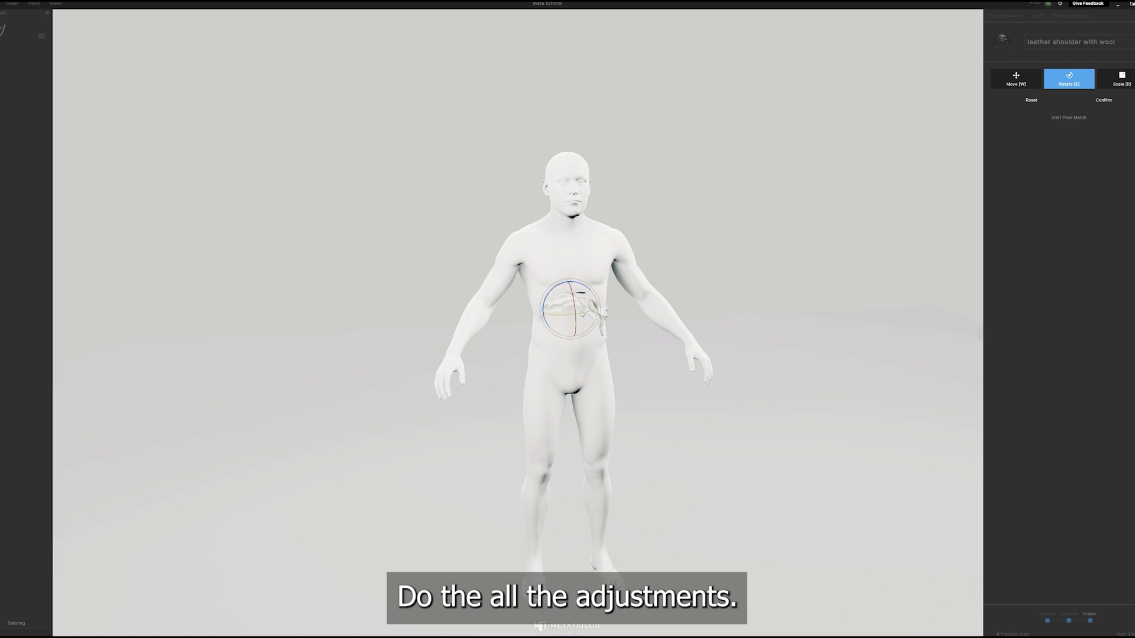
left_click_drag(576, 282, 609, 263)
key("w")
middle_click_drag(609, 264, 544, 267)
left_click_drag(529, 266, 630, 270)
key("e")
key("w")
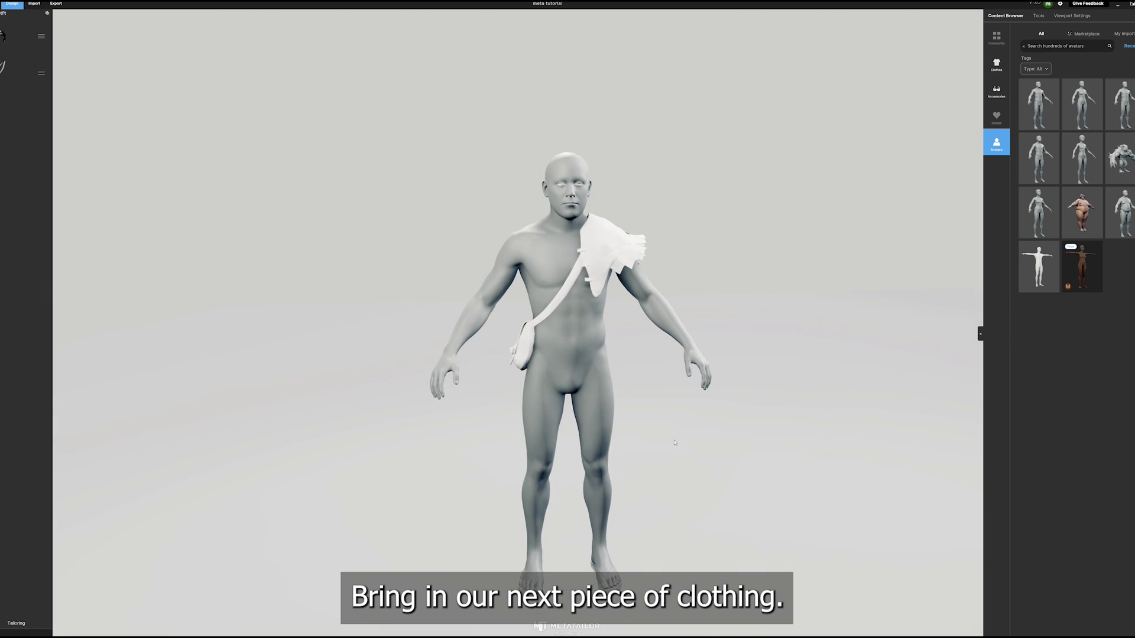
Step: Import the leather skirt FBX from the Primitive 1 folder as a cloth item in the skirt category
left_click(34, 4)
left_click(1012, 54)
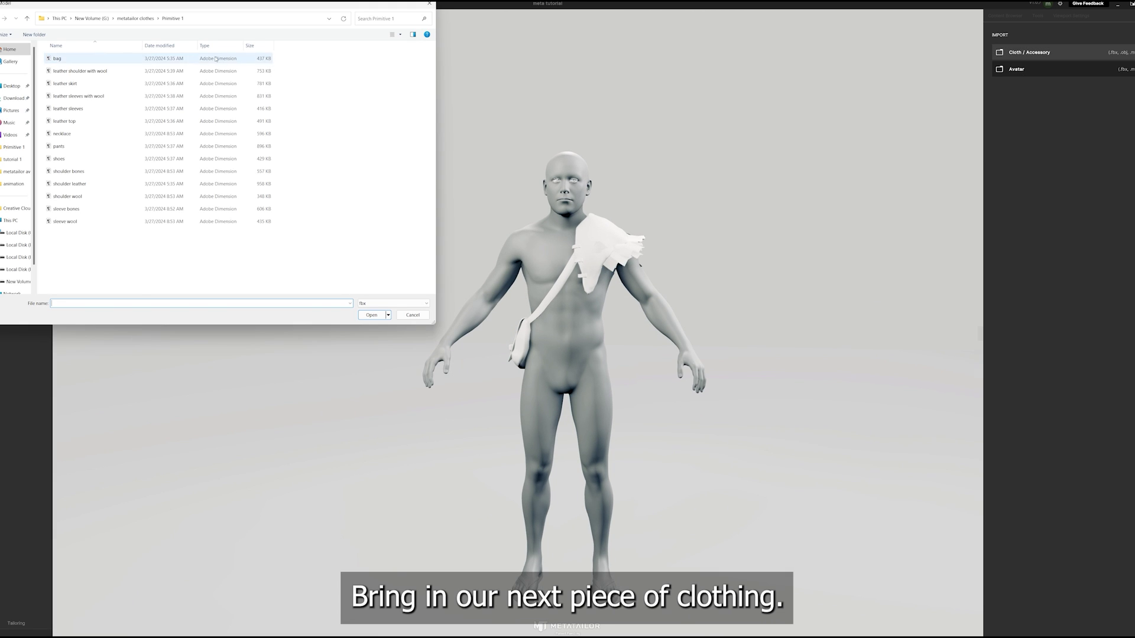
double_click(71, 84)
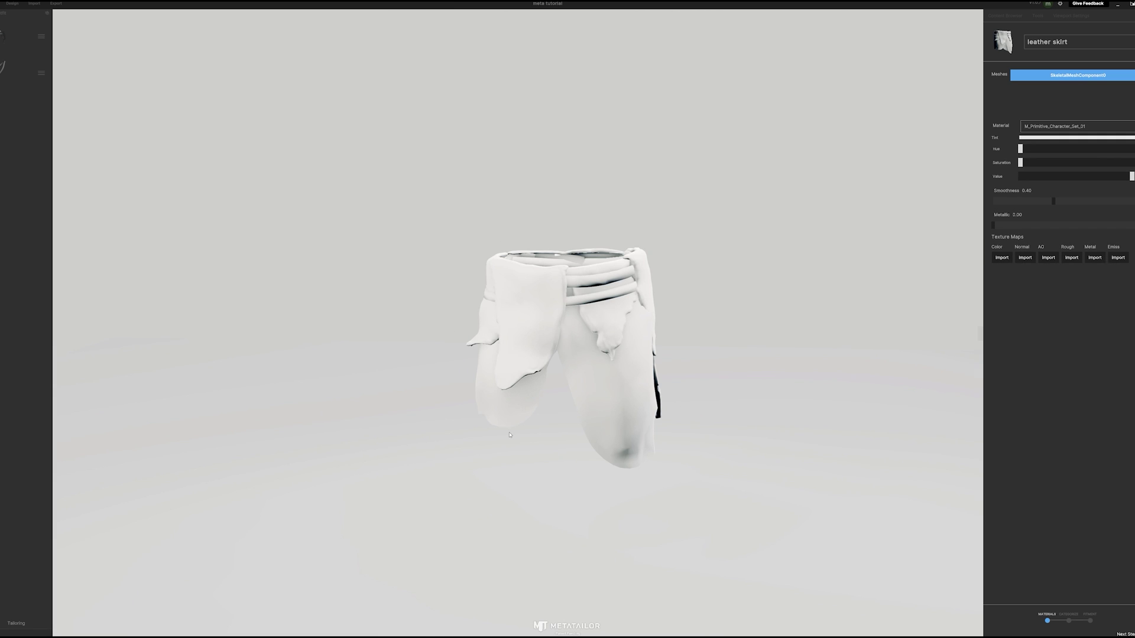
left_click(1124, 634)
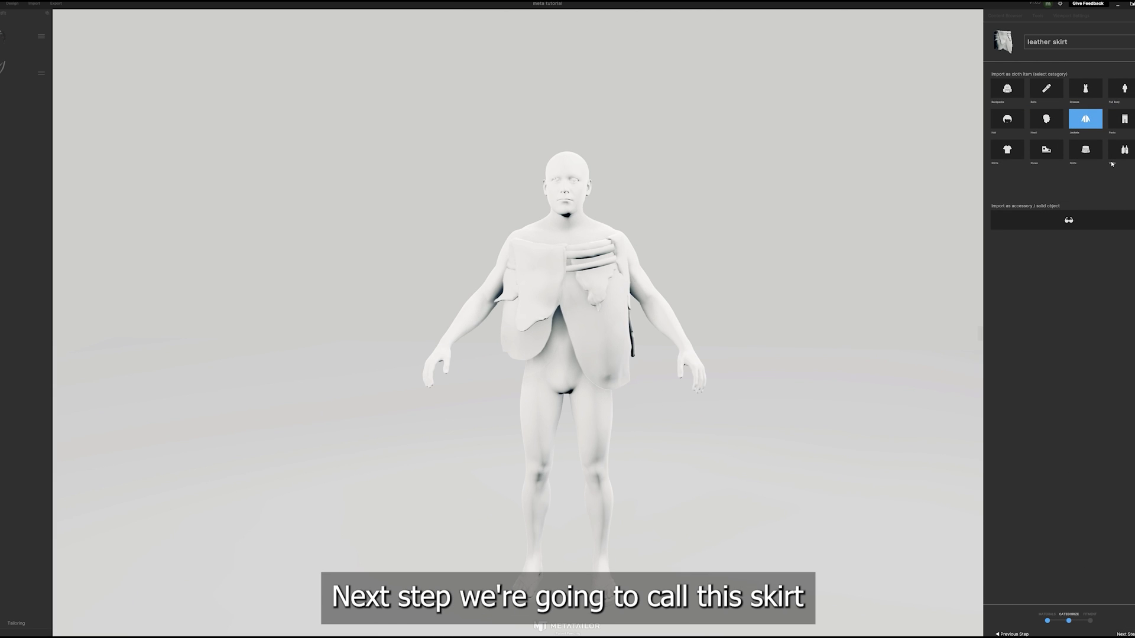
left_click(1085, 150)
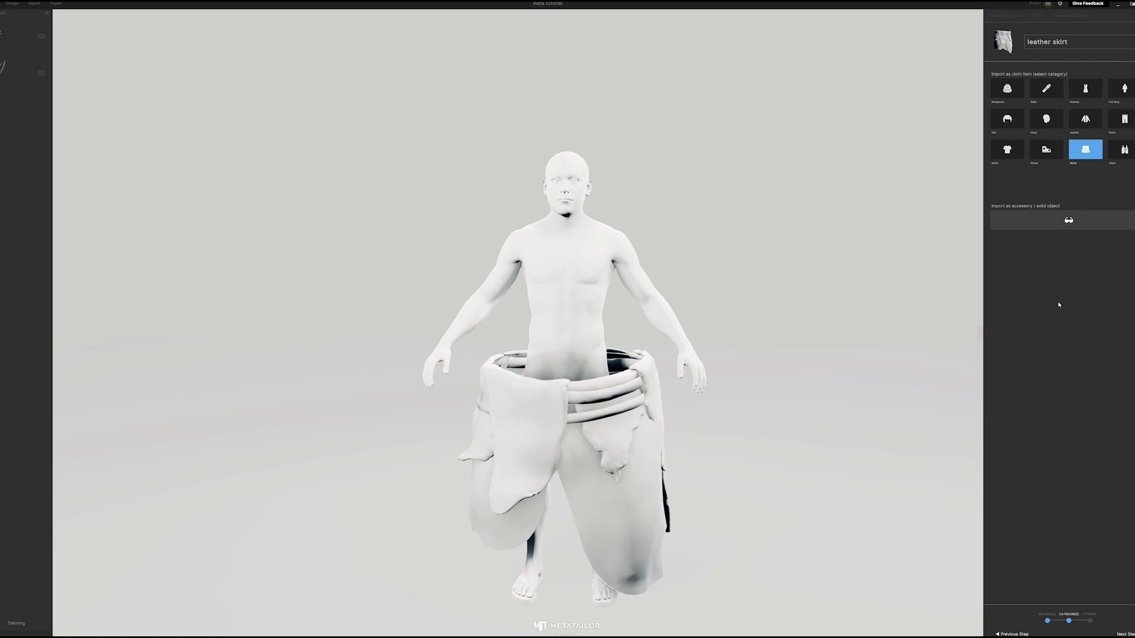
left_click(1124, 633)
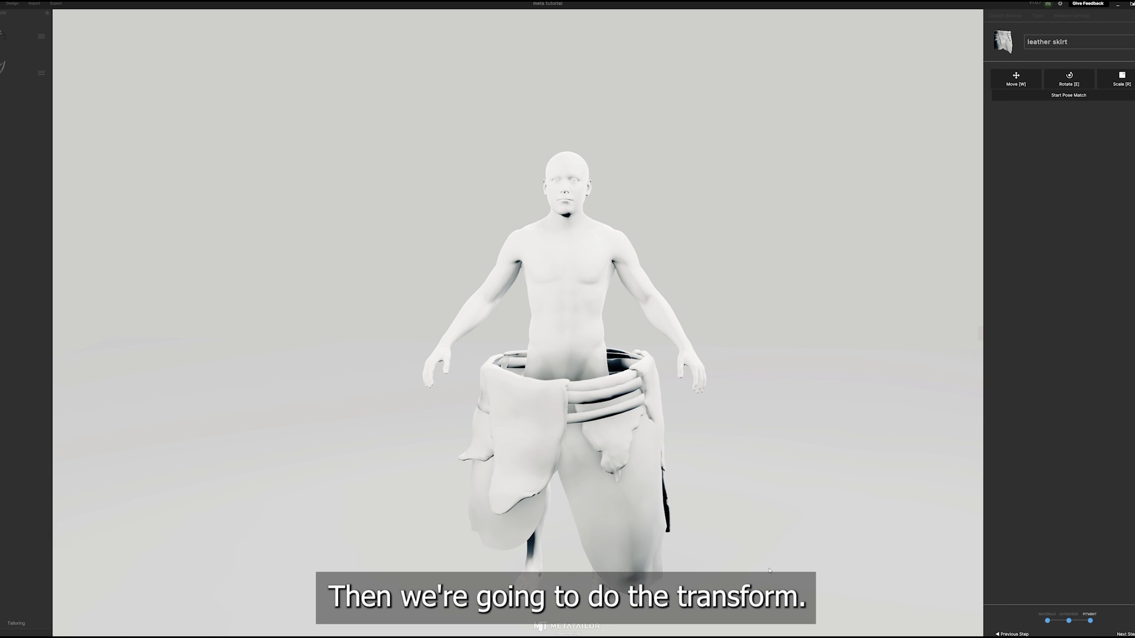
Step: Scale down and move the leather skirt to fit around the avatar's waist, and finish its import
key("r")
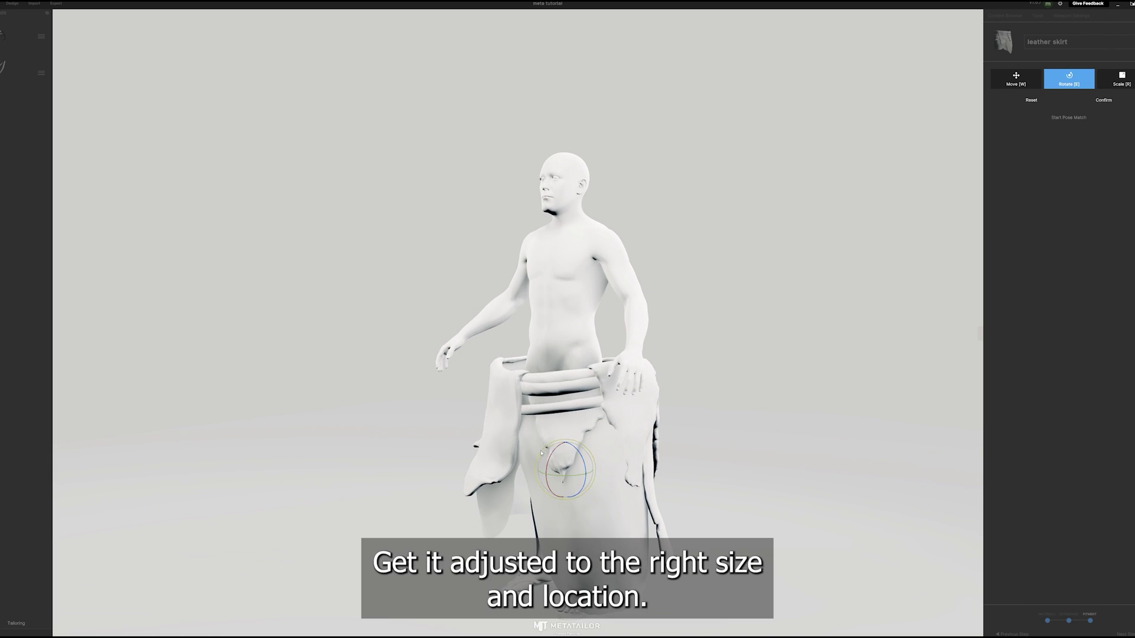
left_click_drag(566, 470, 554, 395)
key("w")
middle_click_drag(547, 406, 513, 473)
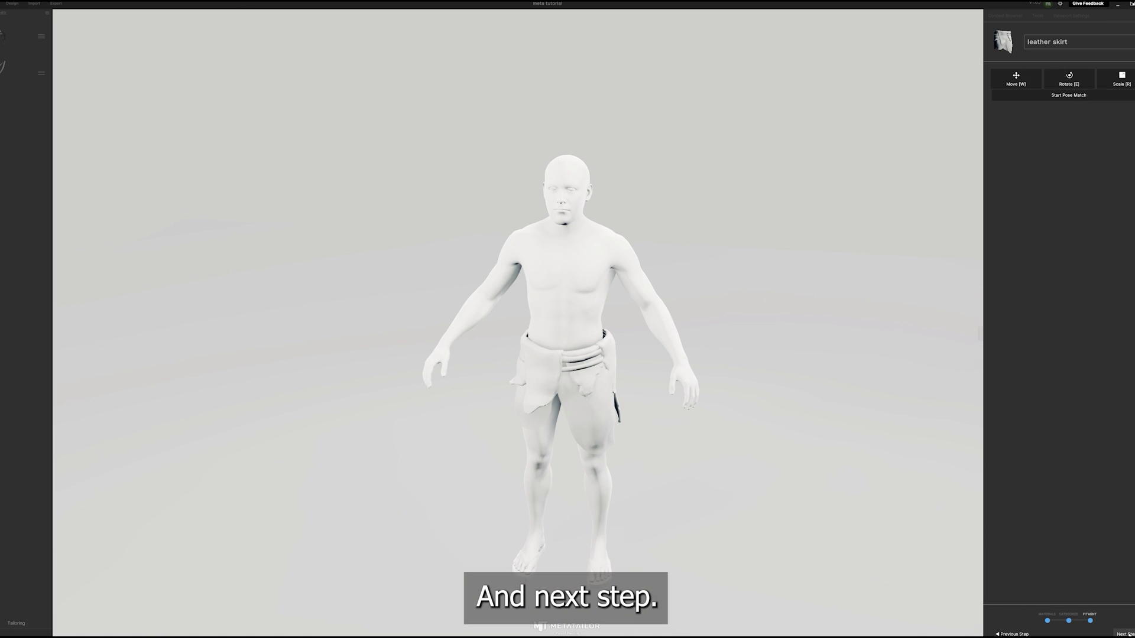
left_click(1124, 634)
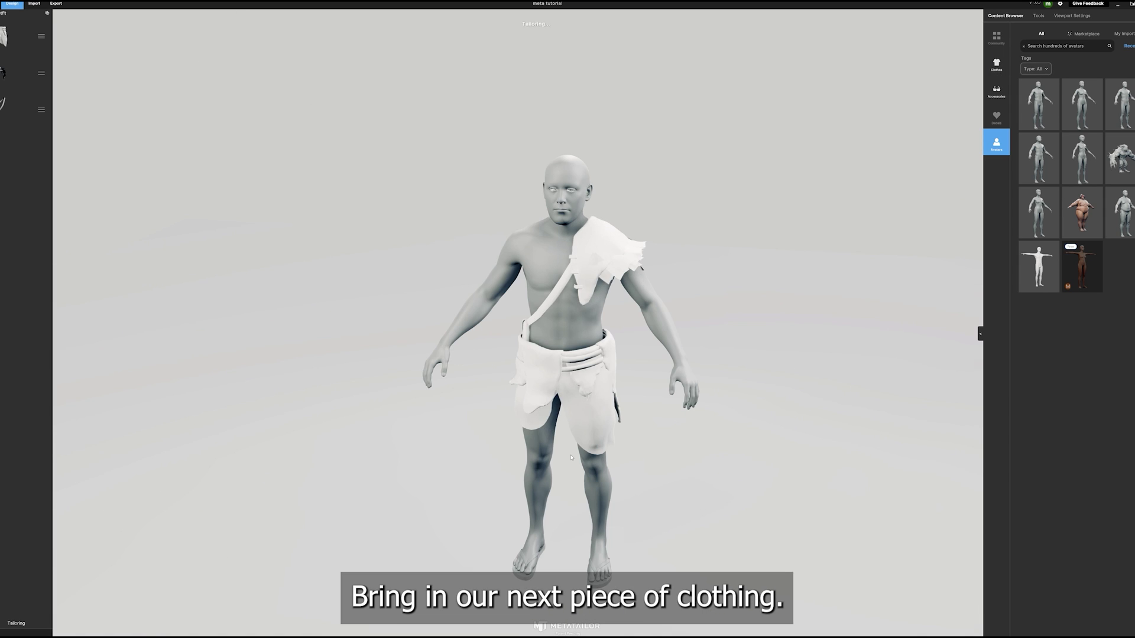
Step: Reorder the clothing layers so the leather skirt sits below the shoulder piece and the bag
mouse_move(572, 449)
middle_mouse_down()
mouse_move(535, 456)
mouse_move(532, 488)
mouse_move(575, 454)
middle_mouse_up()
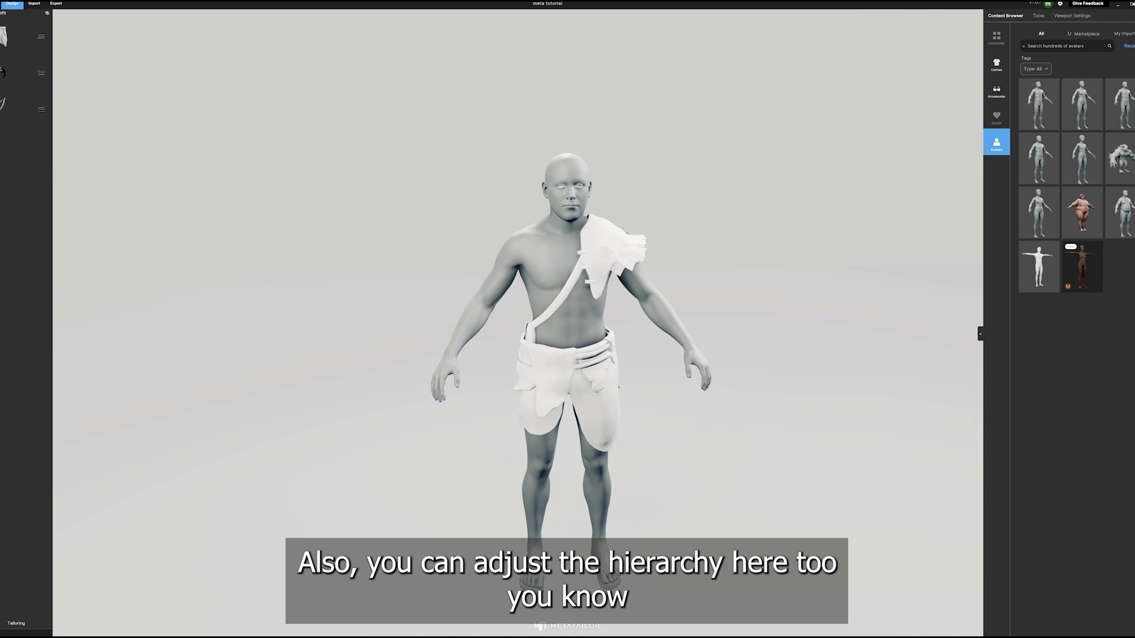
left_click_drag(7, 36, 9, 114)
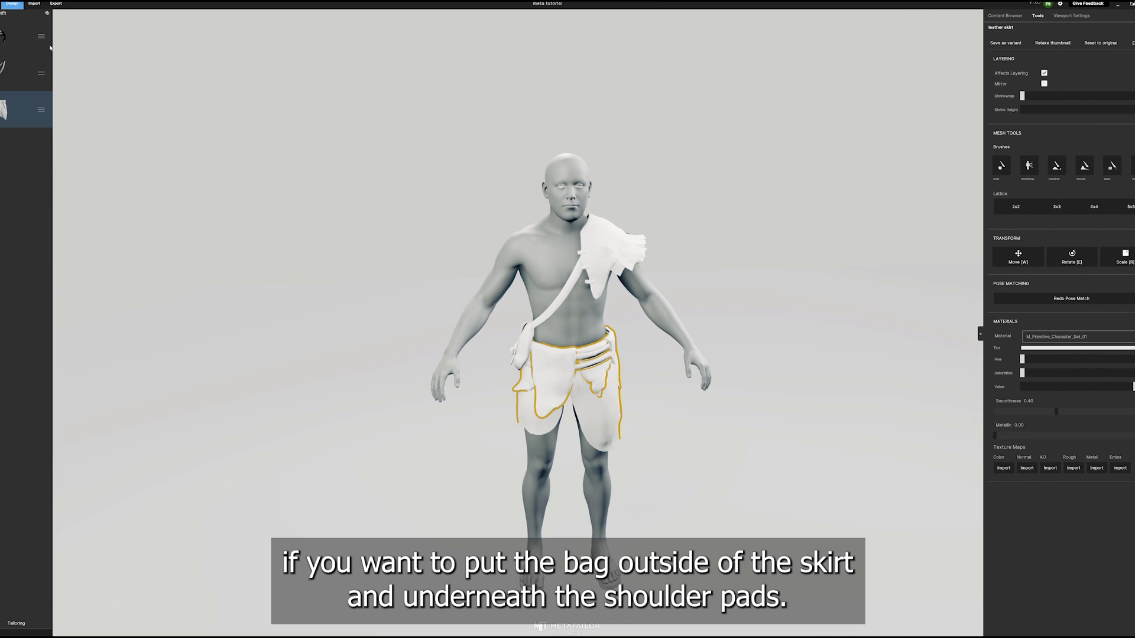
Step: Import the leather sleeves FBX from the Primitive 1 folder as a cloth item and proceed to its fitting stage
left_click(35, 4)
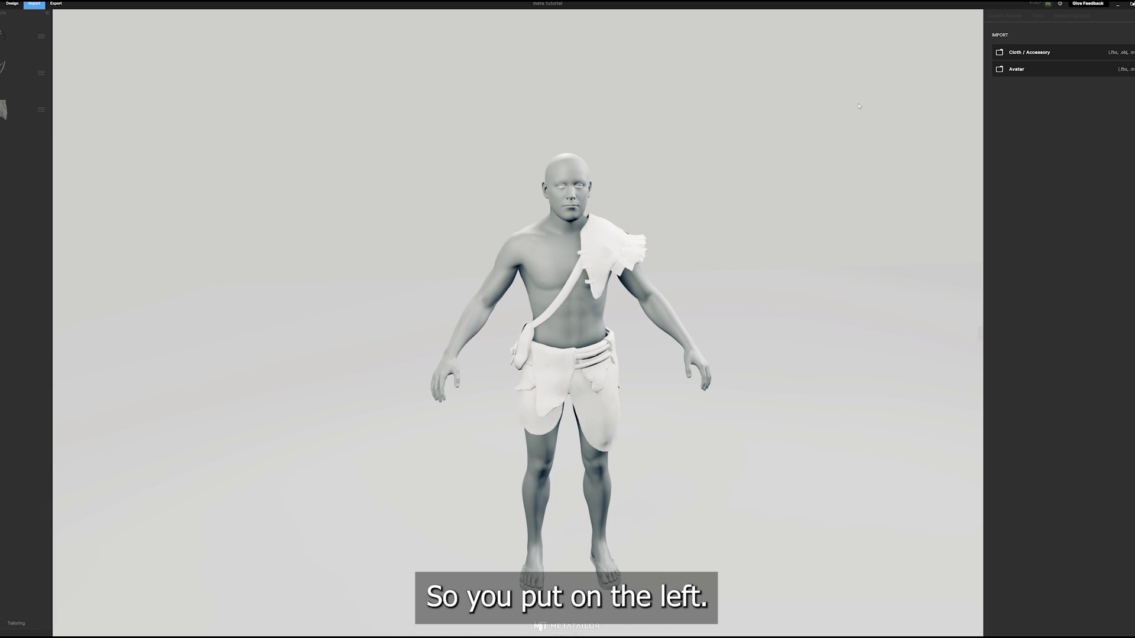
left_click(1026, 54)
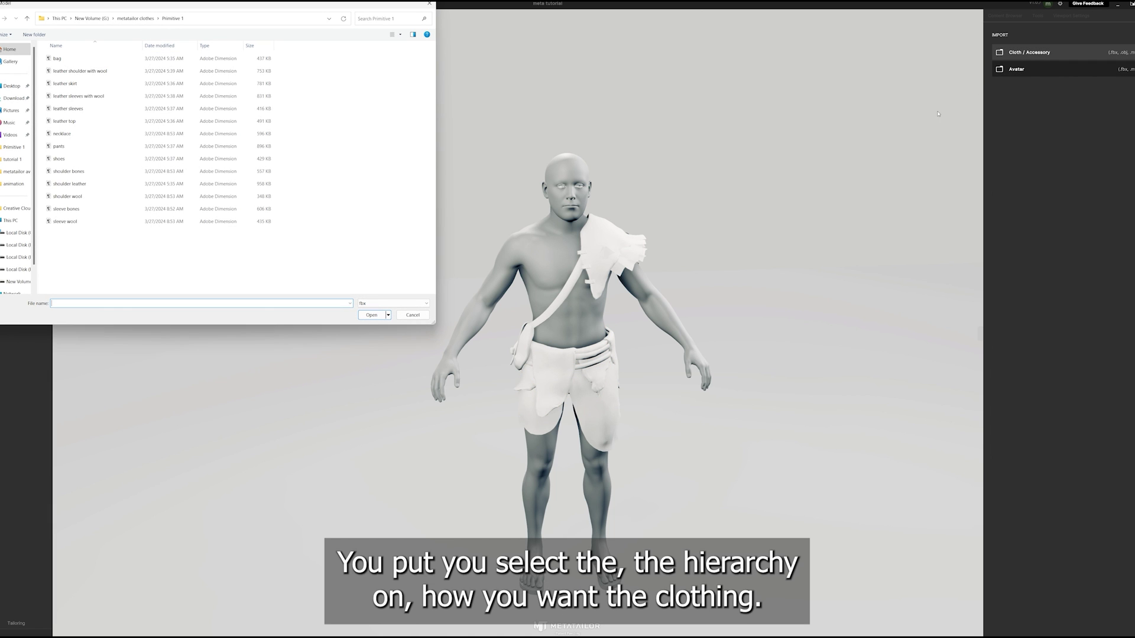
double_click(61, 110)
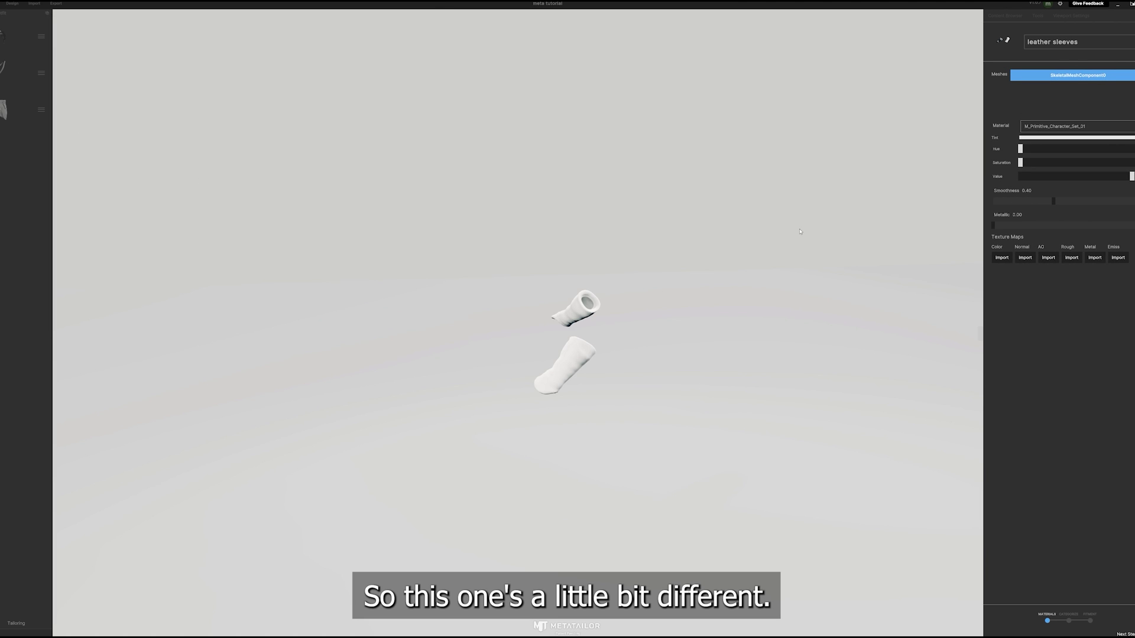
left_click(1126, 630)
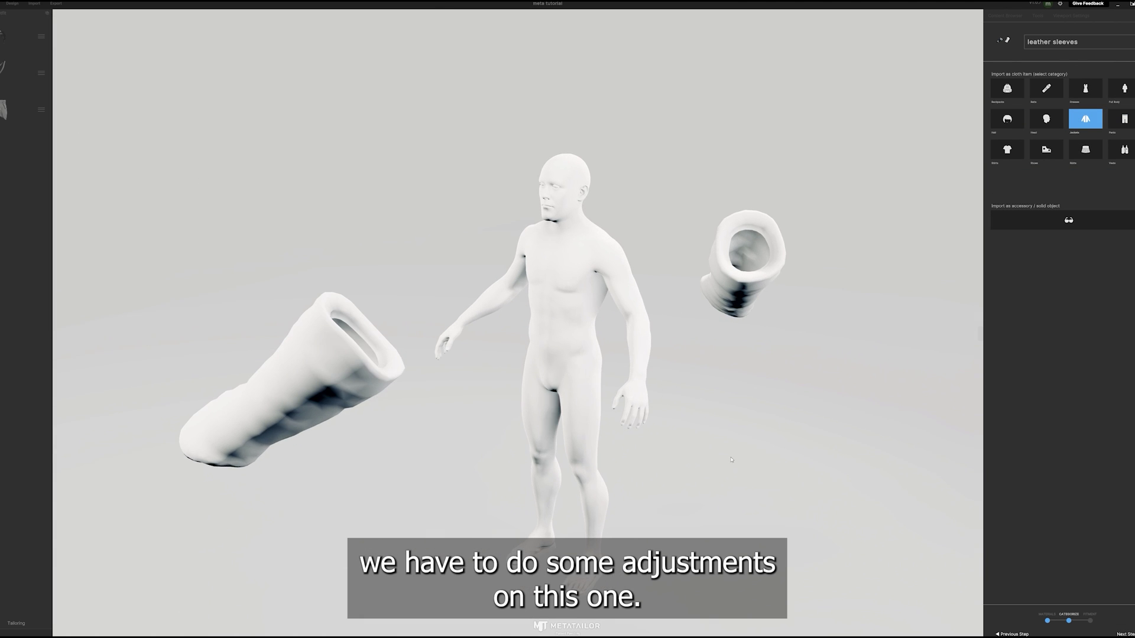
left_click(1126, 631)
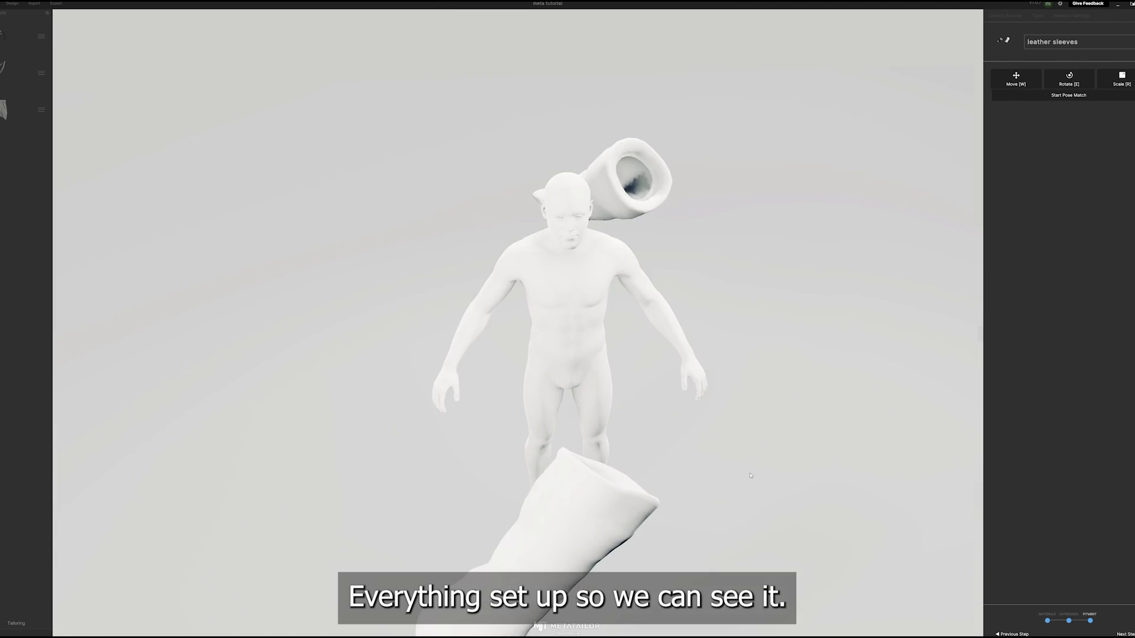
Step: Rotate, scale down and move the leather sleeves so they sit around the avatar's forearms, and confirm the transform
key("e")
left_click_drag(550, 338, 648, 355)
middle_click_drag(647, 355, 588, 325)
key("w")
key("e")
key("r")
left_click_drag(588, 324, 547, 320)
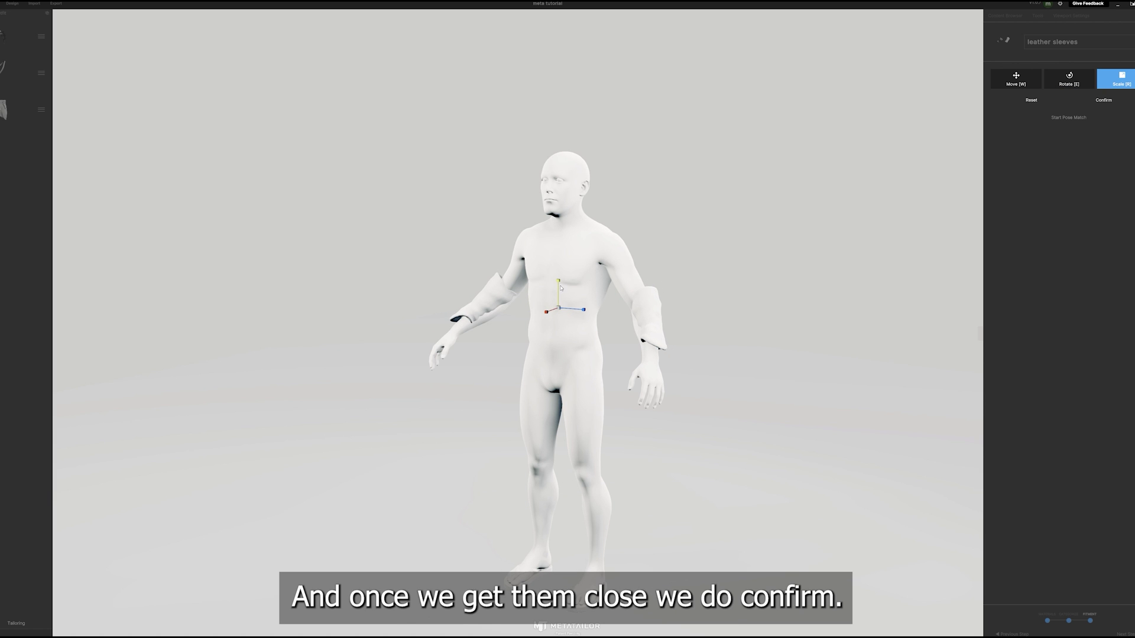
key("w")
middle_click_drag(561, 378, 602, 405)
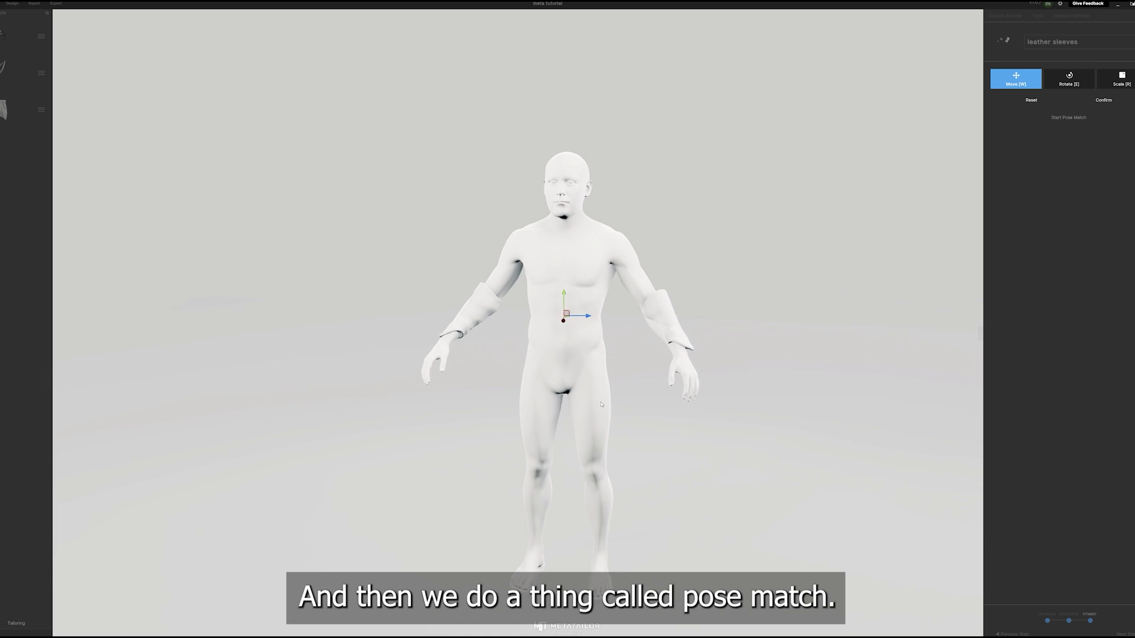
left_click(1091, 103)
Step: Pose match the leather sleeves with Mirror X off, adjusting the arm joints to fit inside them, and finish the import
left_click(1066, 99)
middle_click_drag(503, 366, 581, 372)
right_click_drag(581, 371, 546, 370)
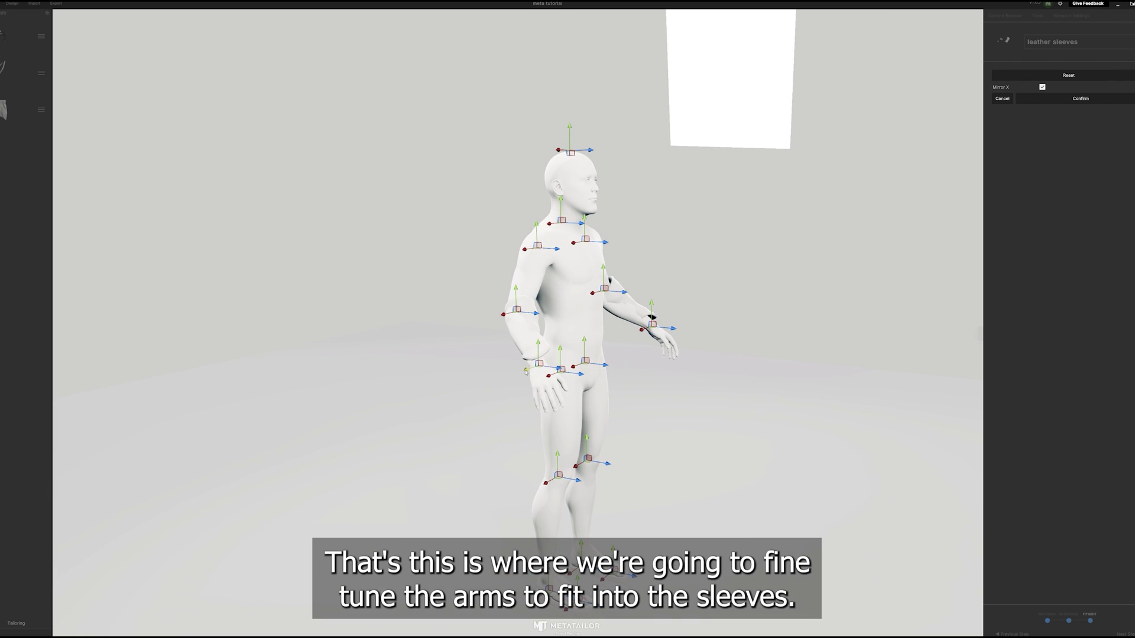
middle_click_drag(522, 343, 467, 349)
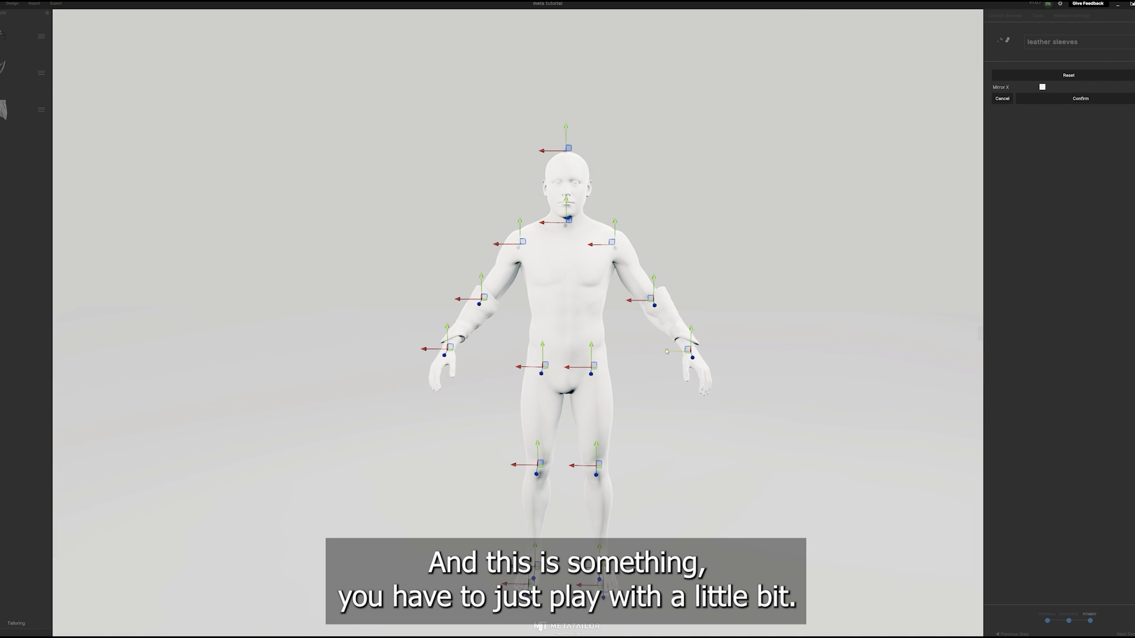
left_click_drag(663, 352, 666, 350)
right_click_drag(652, 333, 521, 295)
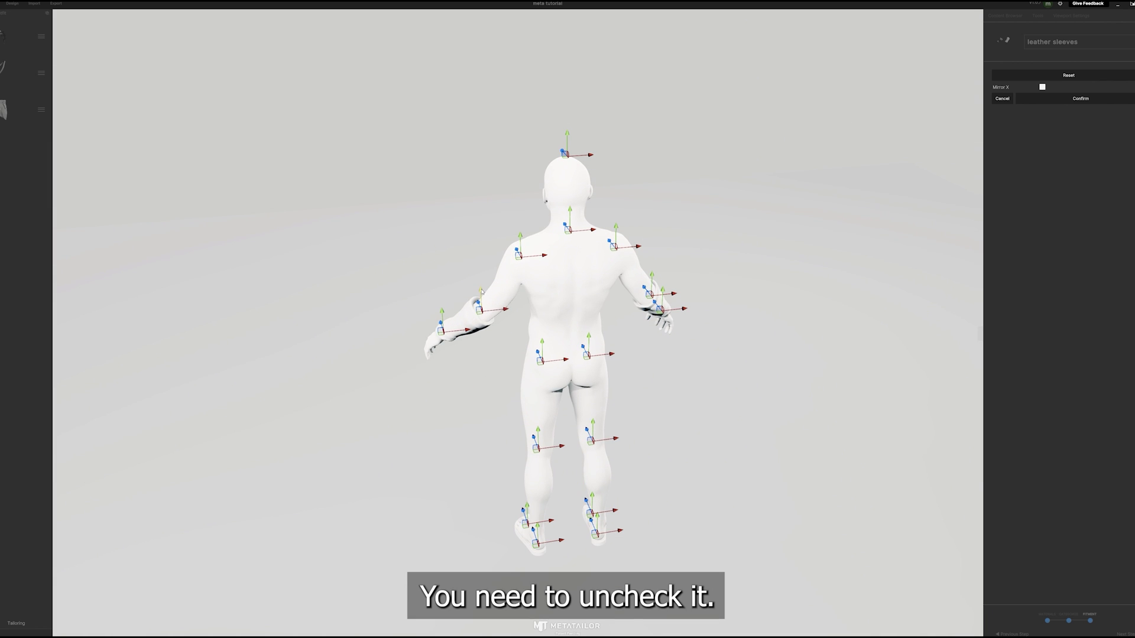
right_click_drag(545, 335, 808, 320)
left_click(1093, 98)
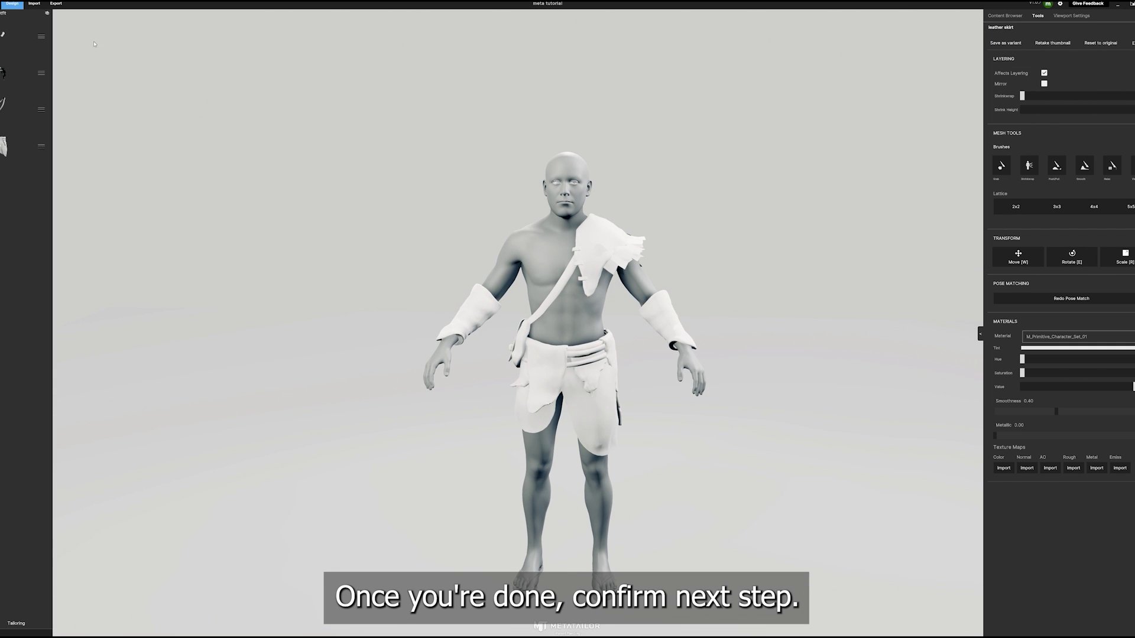
Step: Import the leather top FBX from the Primitive 1 folder as a cloth item and proceed to its fitting stage
left_click(35, 4)
left_click(1029, 52)
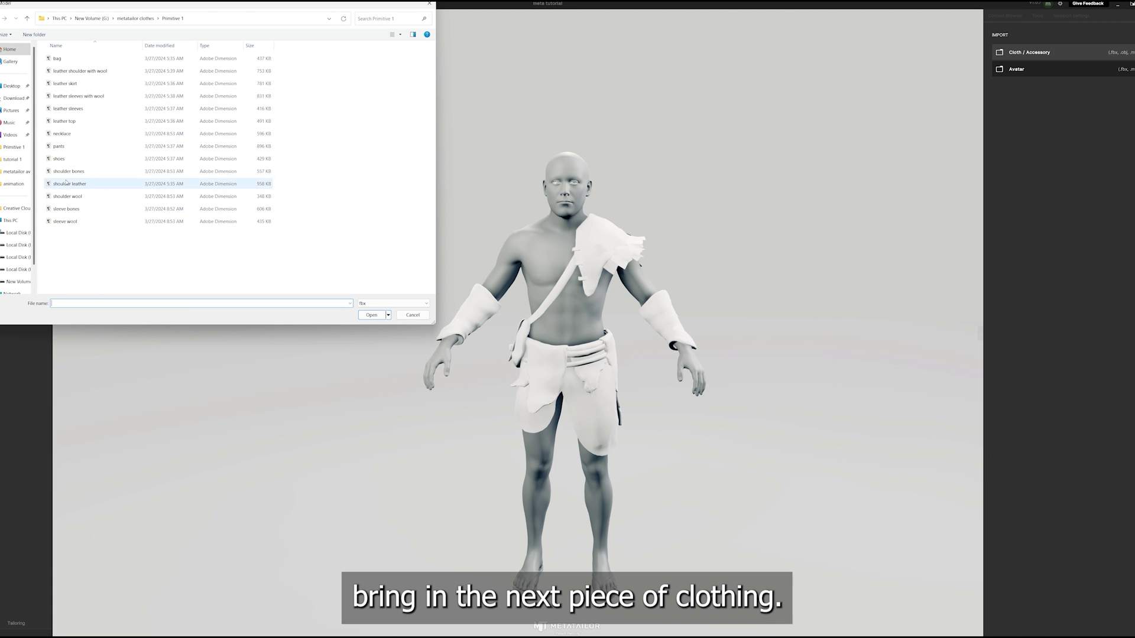
double_click(64, 122)
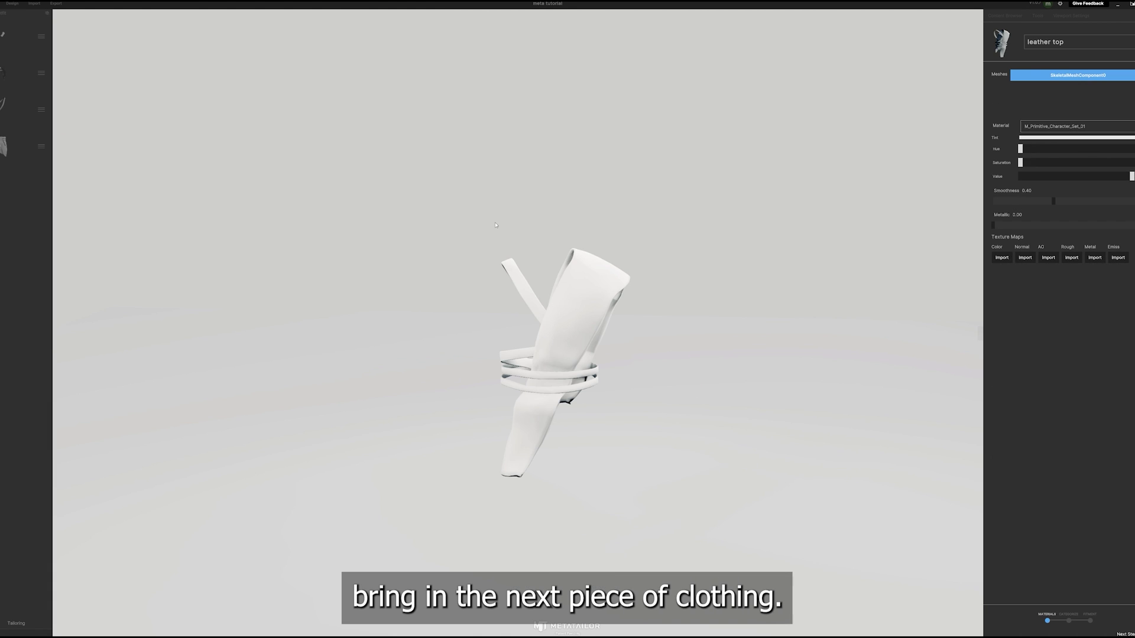
left_click(1126, 632)
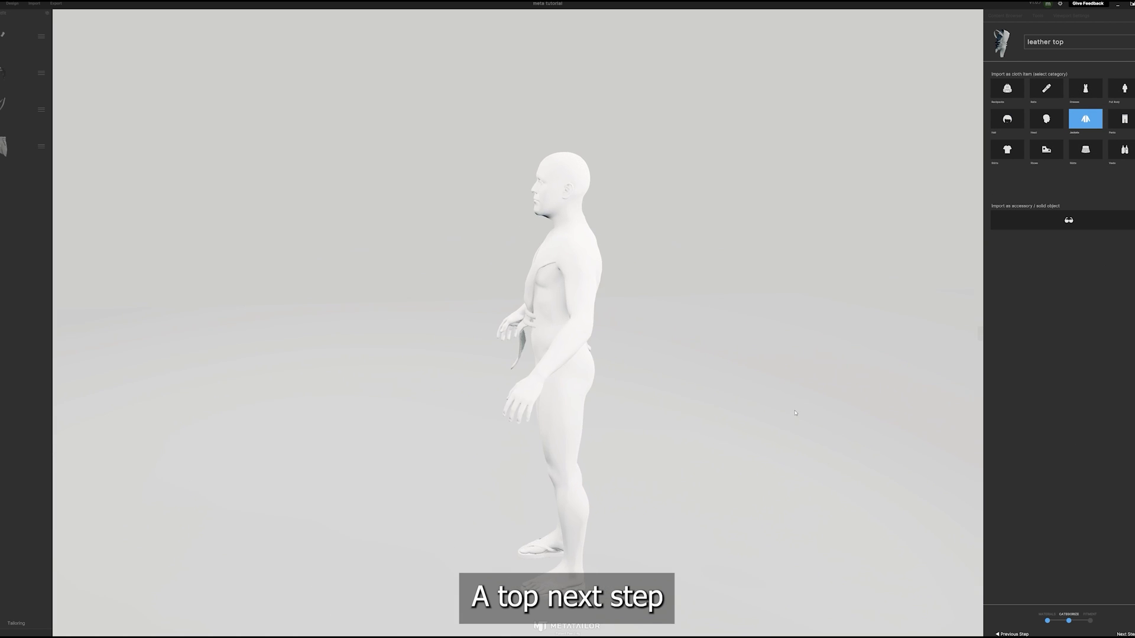
left_click(1124, 633)
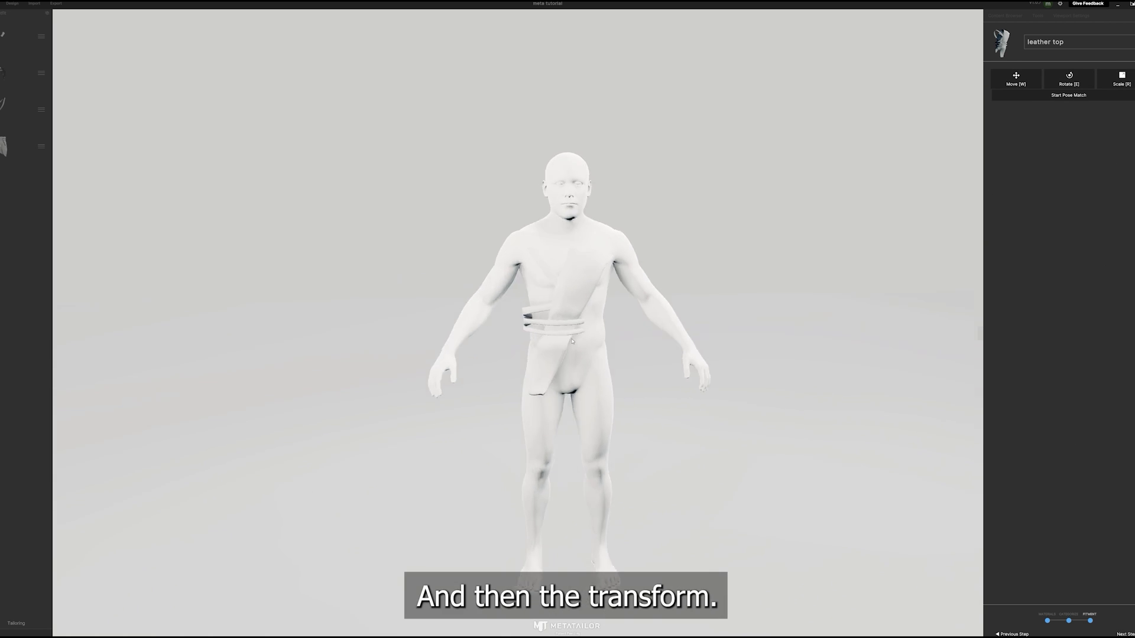
Step: Scale and move the leather top to fit around the avatar's torso, and finish its import
key("w")
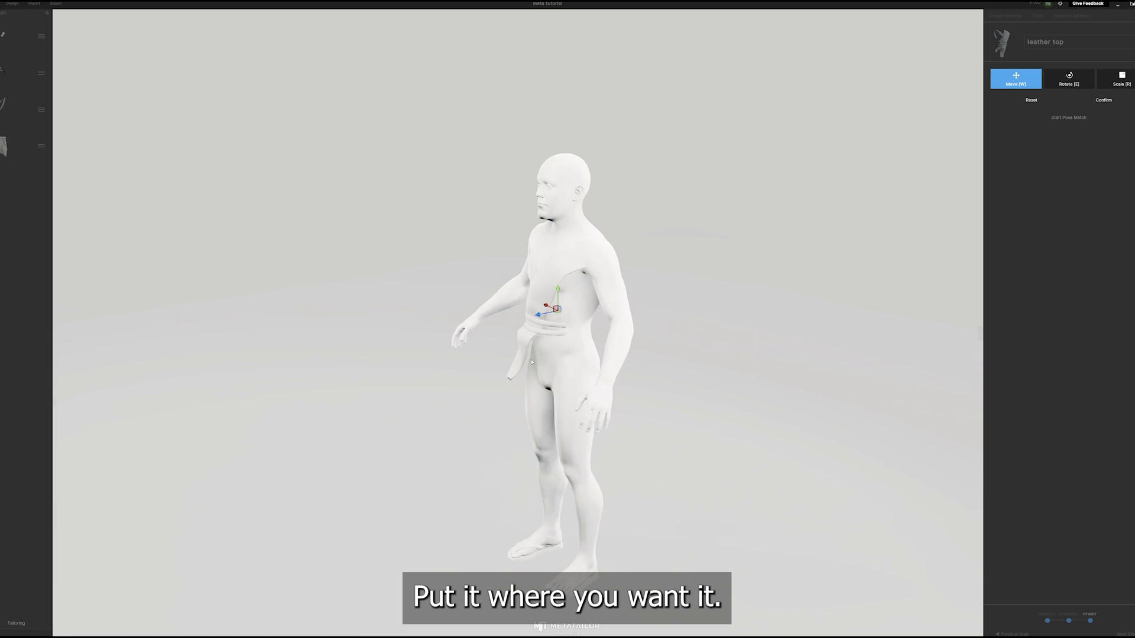
key("r")
key("w")
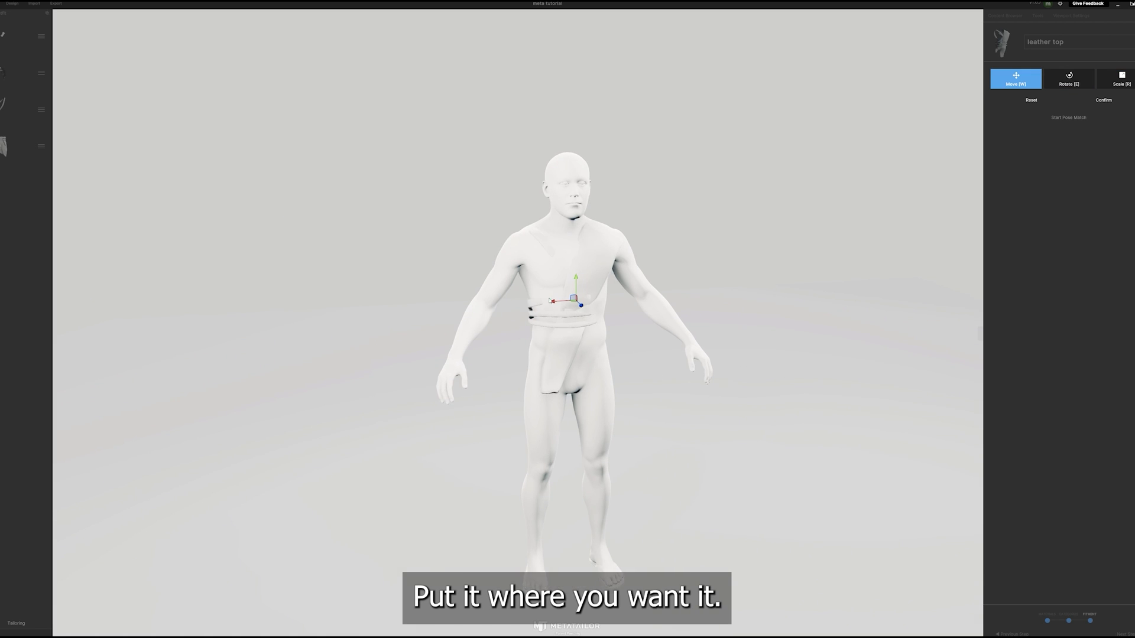
left_click(1103, 100)
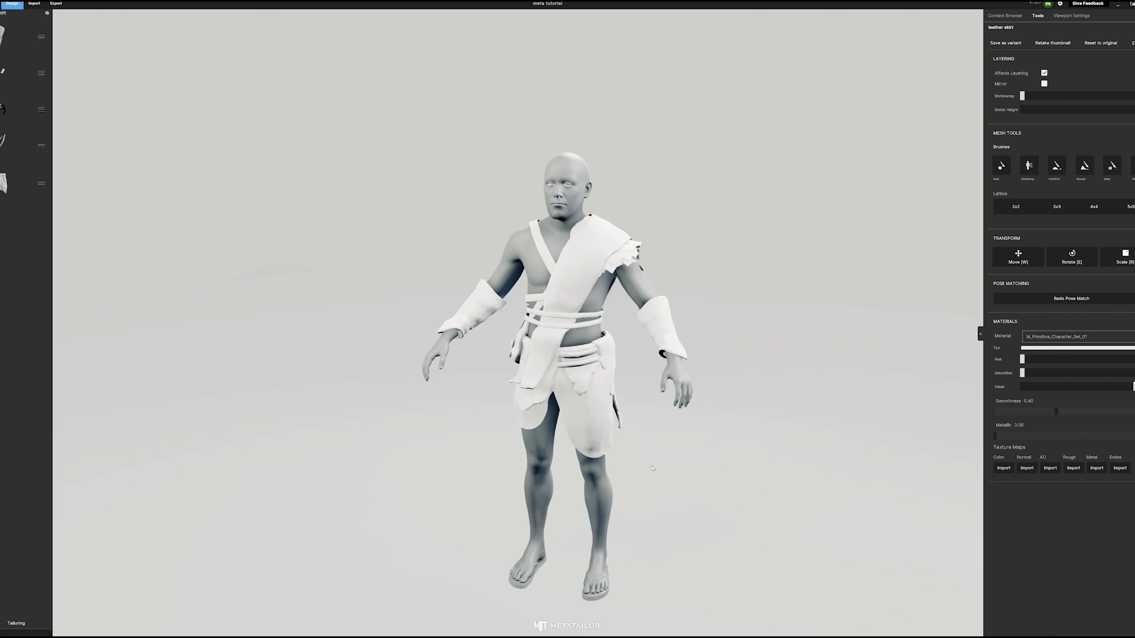
Step: Reorder the clothing layers so the leather shoulder piece is outermost, followed by the bag and then the leather top
middle_click_drag(651, 468, 700, 465)
left_click(531, 360)
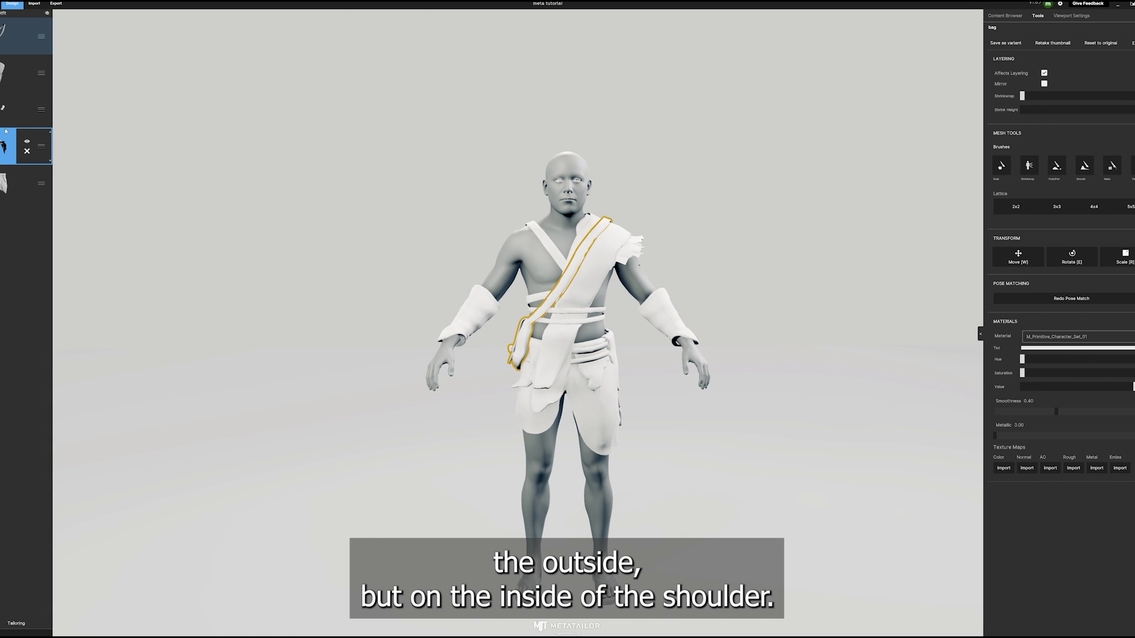
left_click_drag(2, 144, 2, 34)
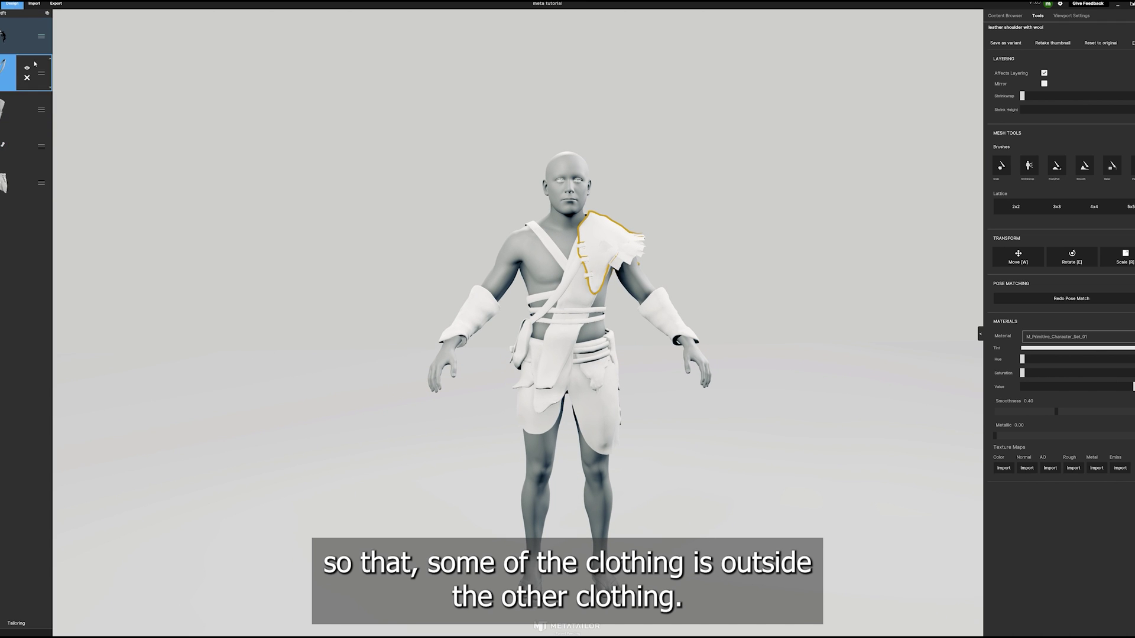
Step: Import the necklace FBX from the Primitive 1 folder as a cloth item in the shirt category
left_click(34, 3)
left_click(1029, 52)
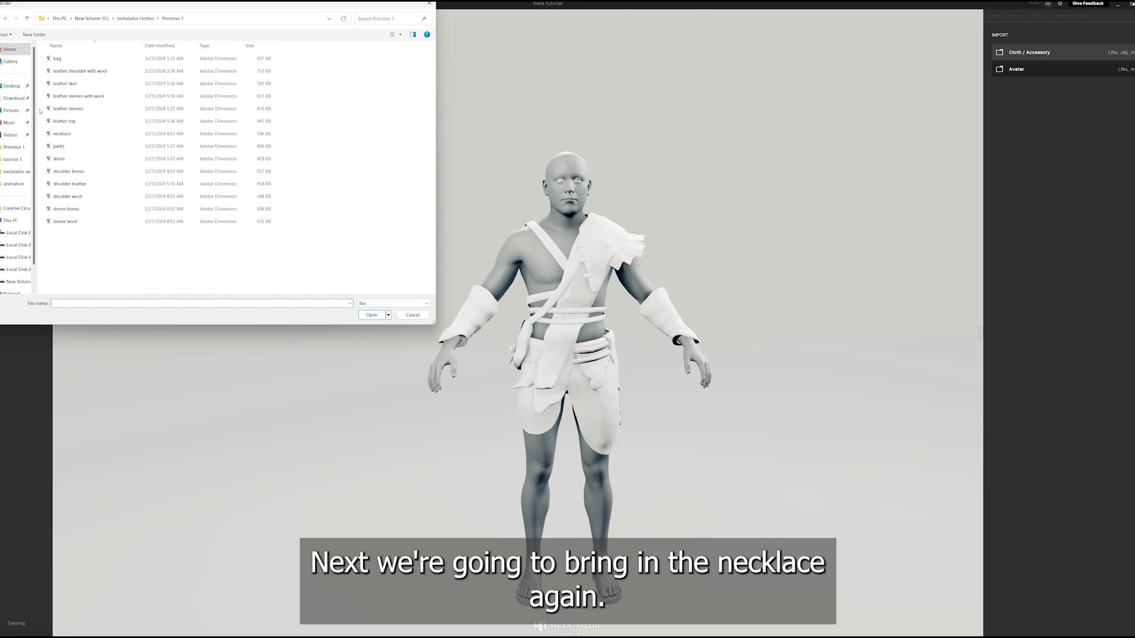
double_click(61, 134)
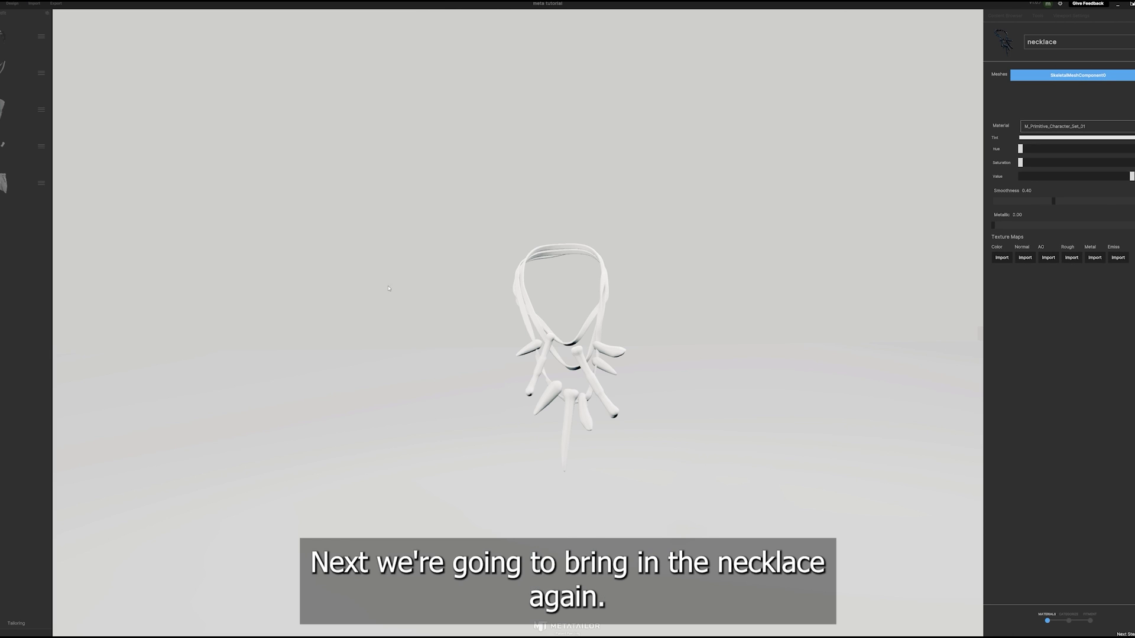
left_click(1125, 634)
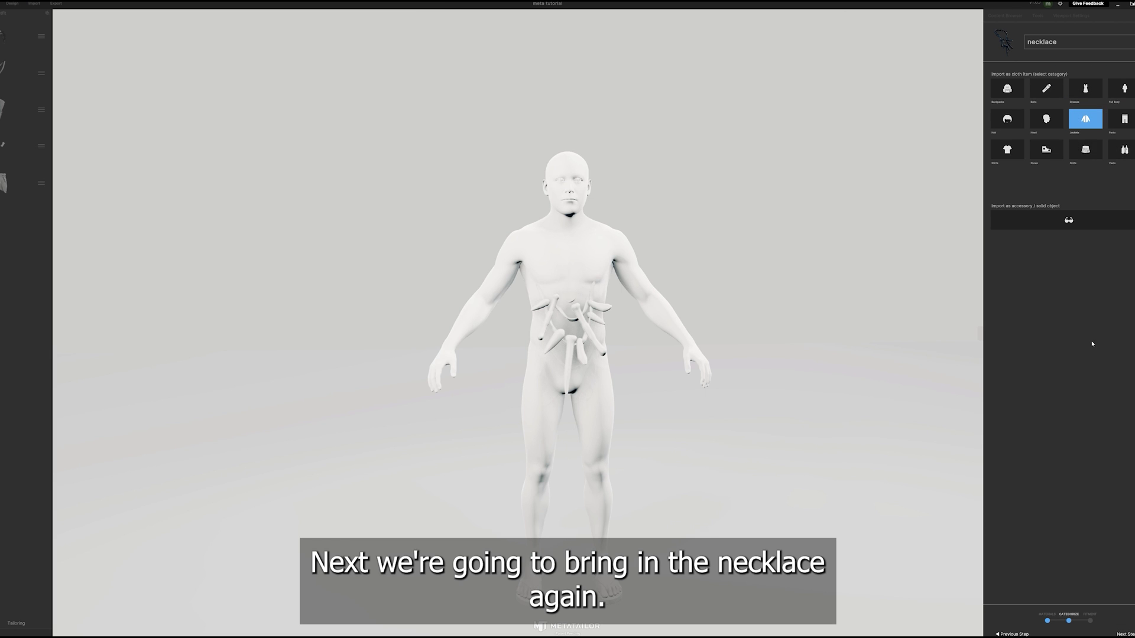
left_click(1004, 155)
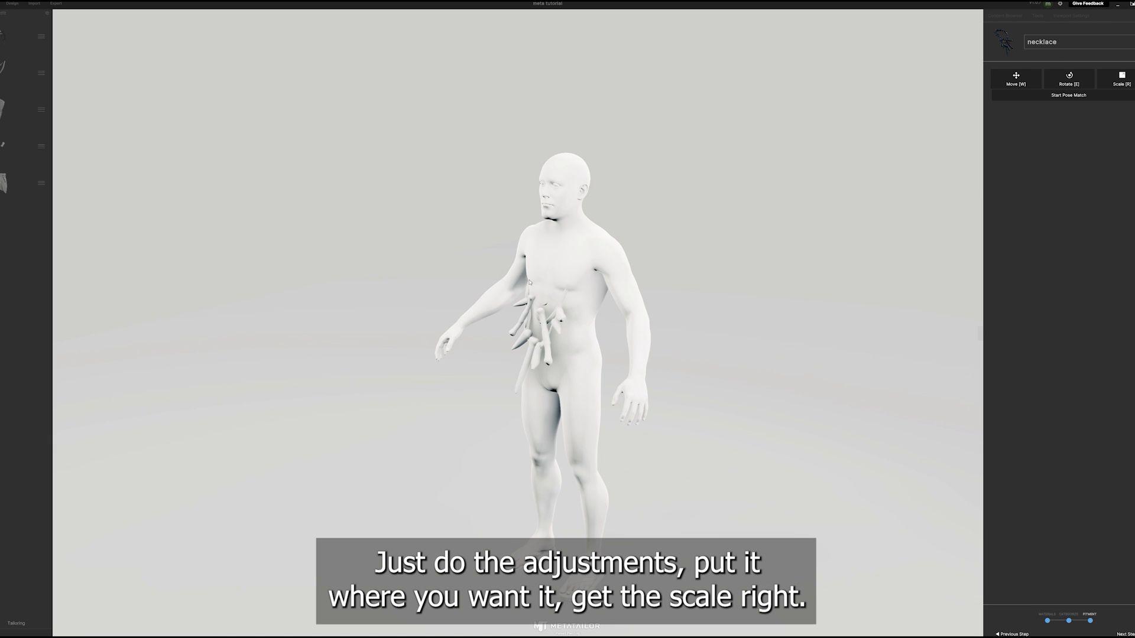
Step: Move the necklace up, then rotate and scale it to hang around the avatar's neck, and finish its import
key("w")
left_click_drag(557, 289, 556, 250)
left_click(1121, 80)
key("e")
key("w")
key("e")
key("r")
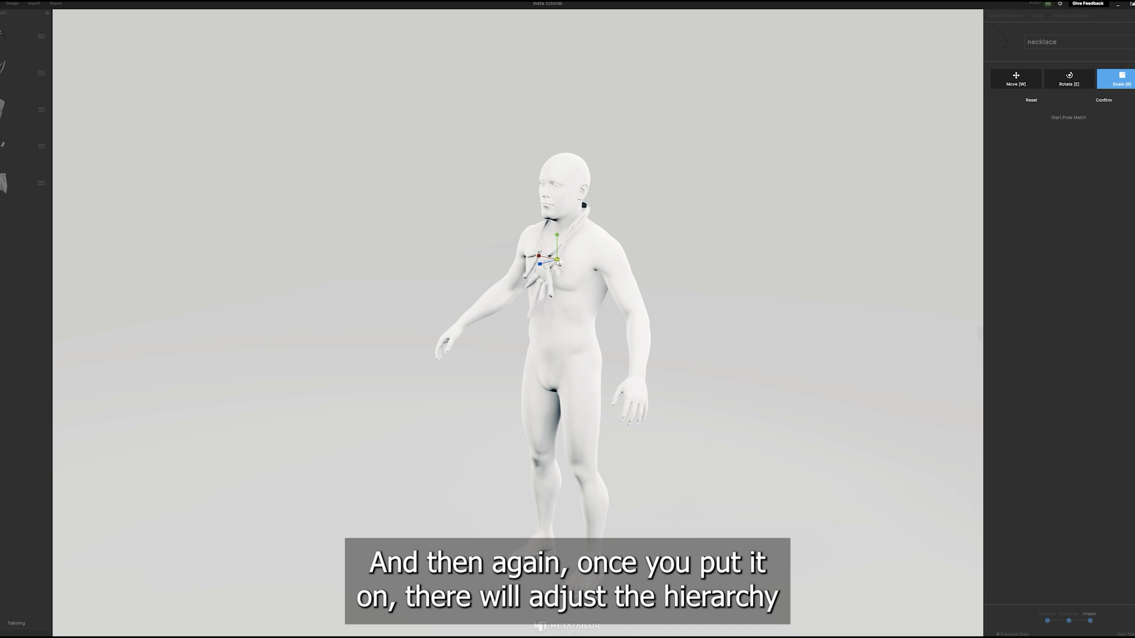
left_click(1102, 101)
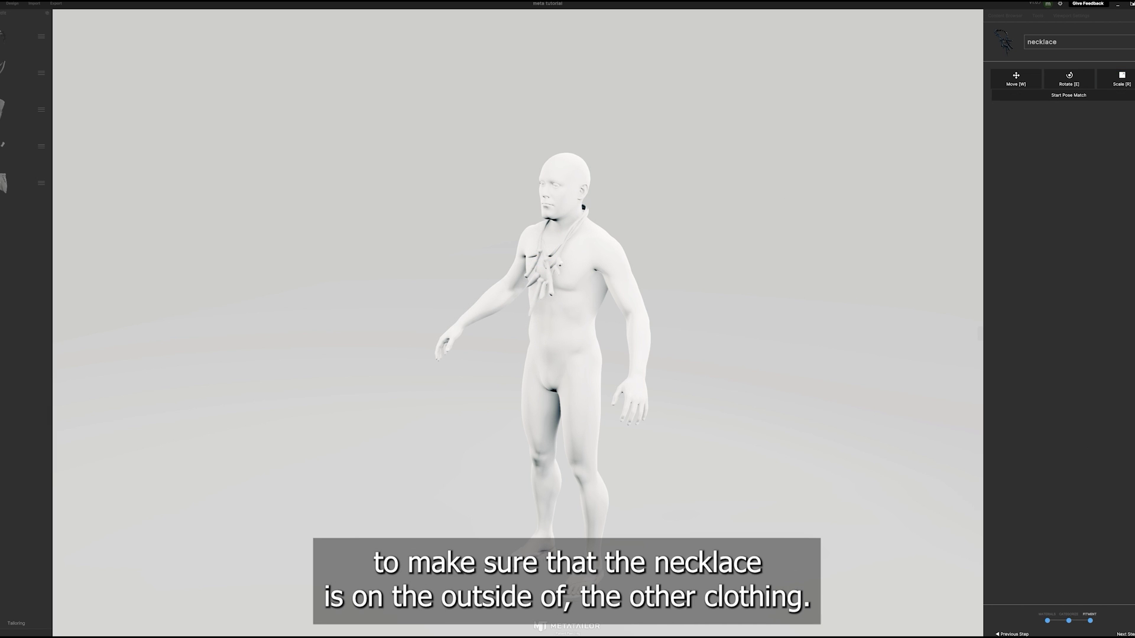
left_click(1118, 634)
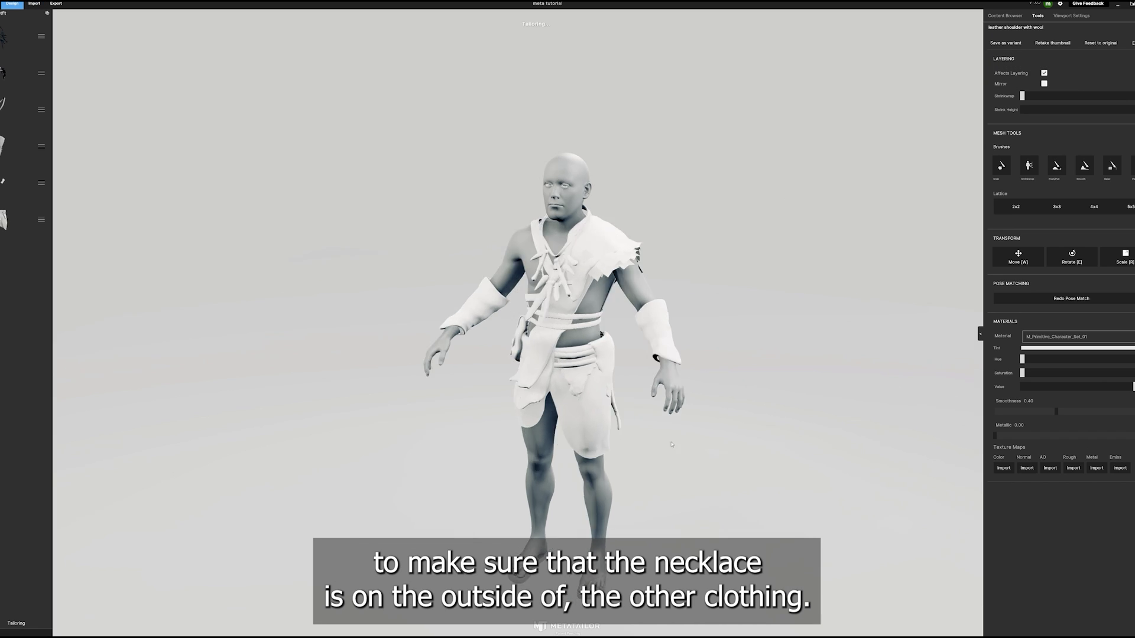
Step: Shift the imported necklace slightly sideways on the avatar's chest, confirm the move and deselect it
middle_click_drag(664, 446, 596, 444)
left_click(579, 215)
left_click(1025, 257)
left_click_drag(530, 256, 522, 257)
middle_click_drag(596, 288, 650, 287)
left_click(1100, 277)
left_click(422, 336)
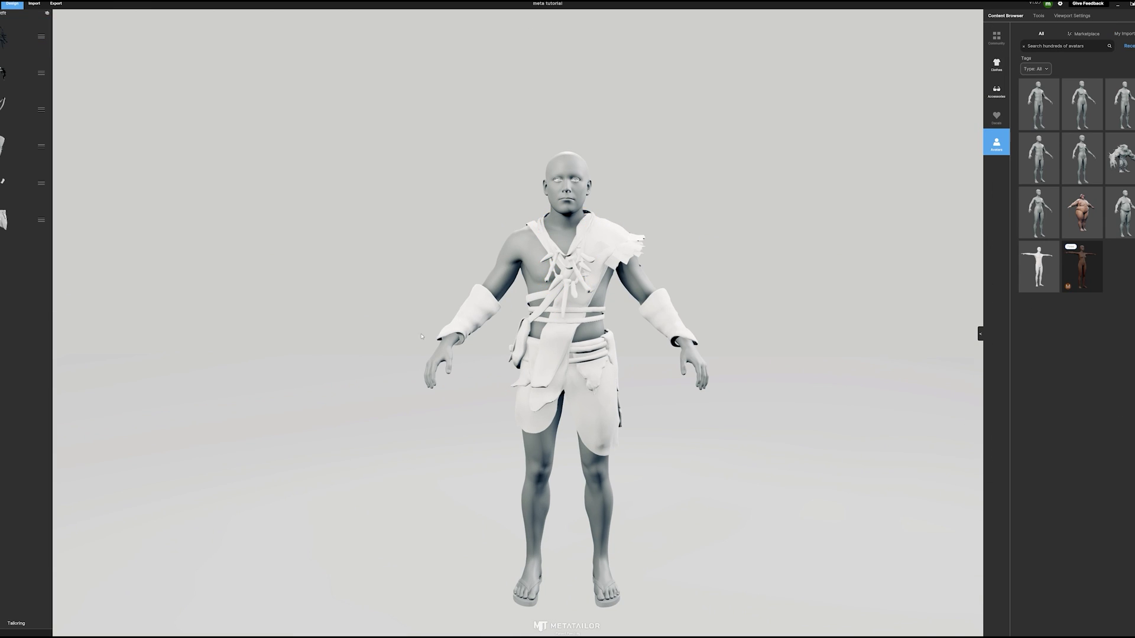
Step: Import the pants FBX from the Primitive 1 folder as a cloth item in the pants category
left_click(34, 4)
left_click(1030, 52)
double_click(60, 148)
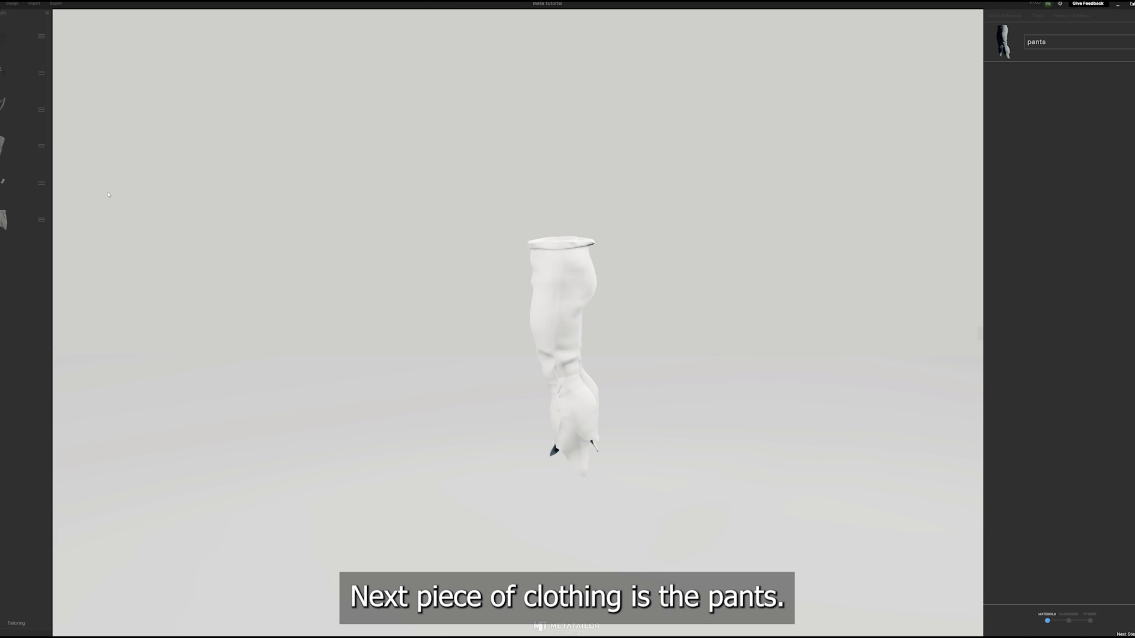
left_click(1126, 634)
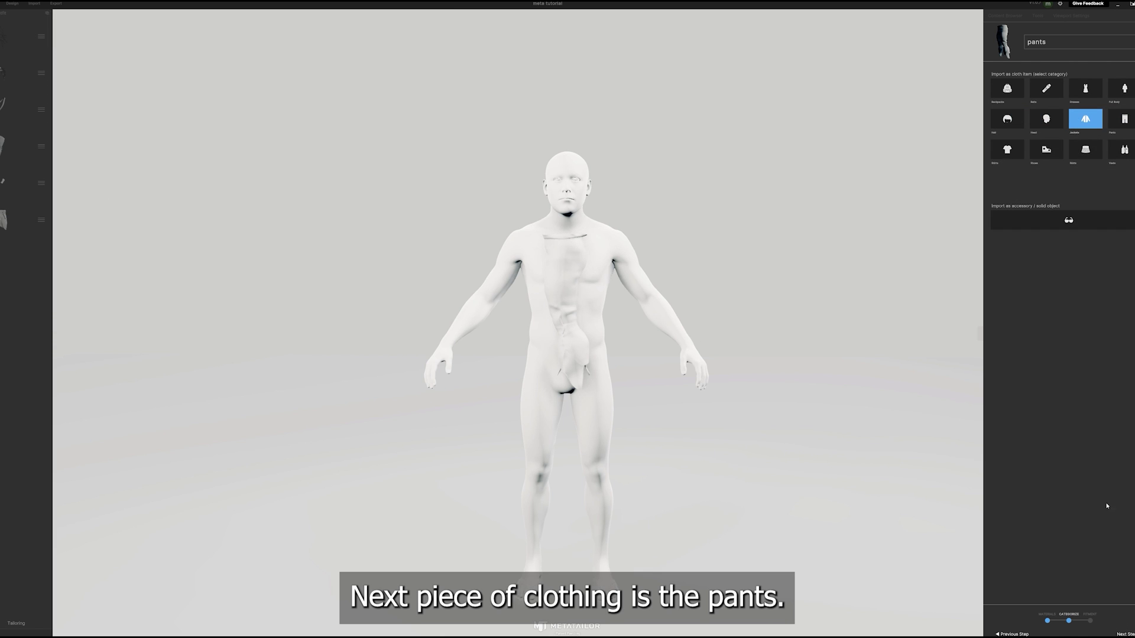
left_click(1123, 119)
left_click(1126, 634)
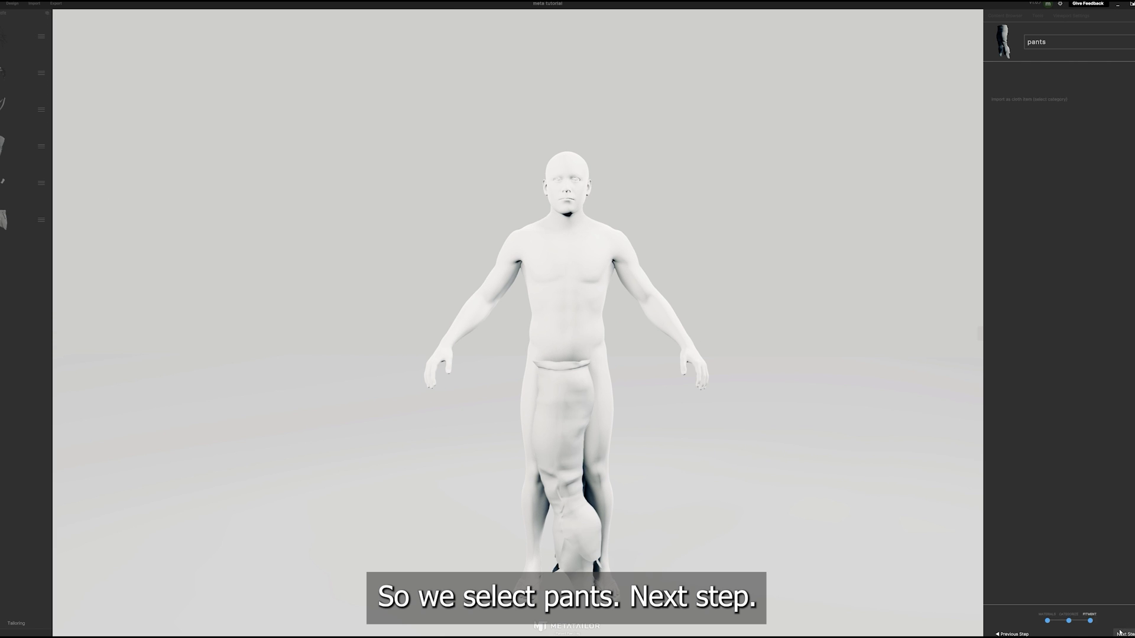
Step: Rotate, scale and move the pants to fit the avatar's waist and legs, and finish their import
mouse_move(569, 435)
left_mouse_down()
mouse_move(570, 412)
mouse_move(577, 440)
mouse_move(595, 439)
mouse_move(566, 421)
left_mouse_up()
key("e")
key("w")
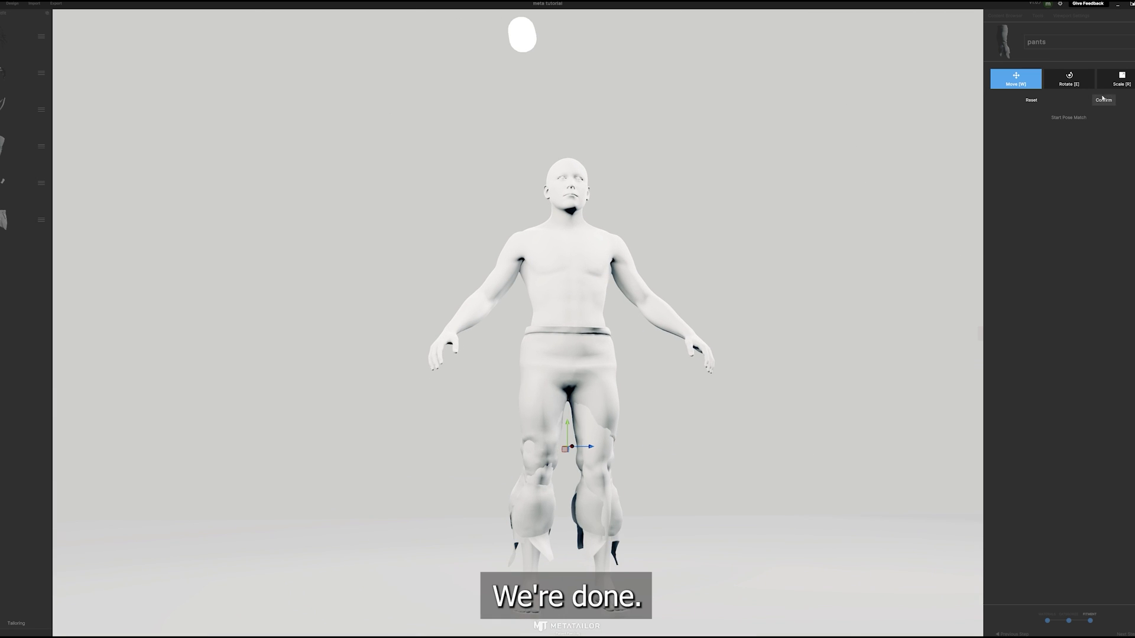
left_click(1104, 100)
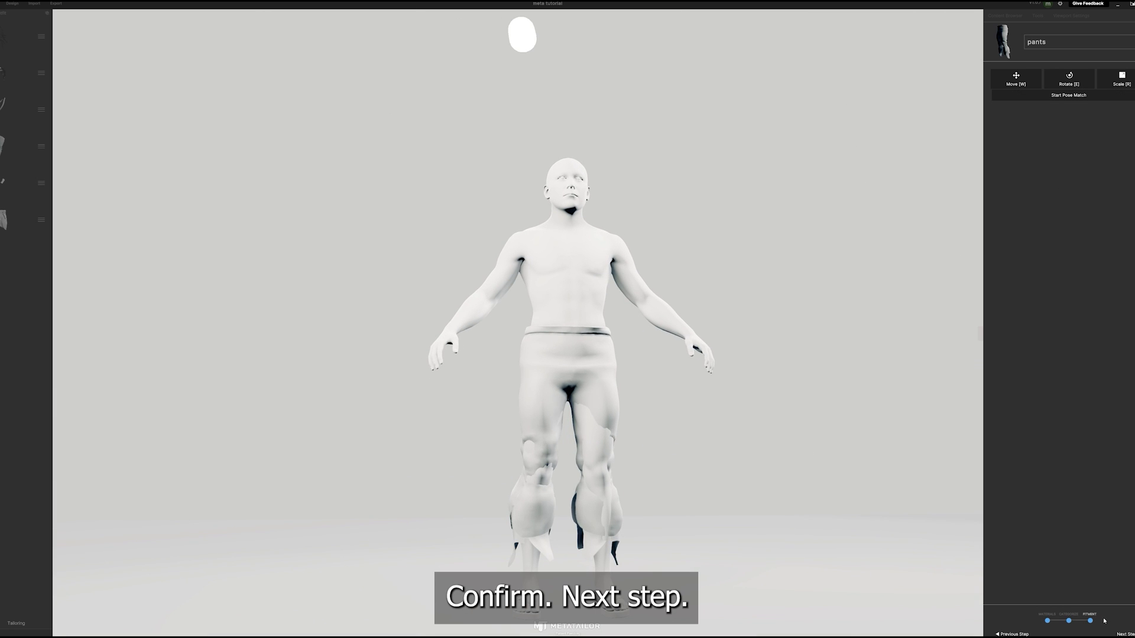
left_click(1125, 634)
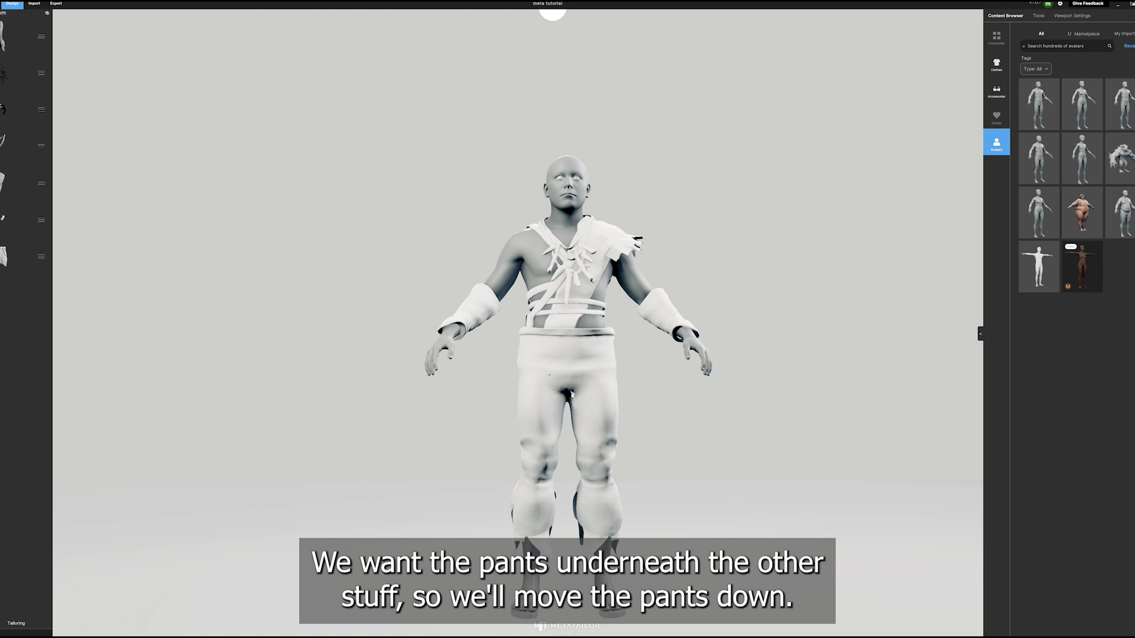
Step: Move the pants to the end of the clothing layer order so they sit underneath the other pieces
left_click(591, 473)
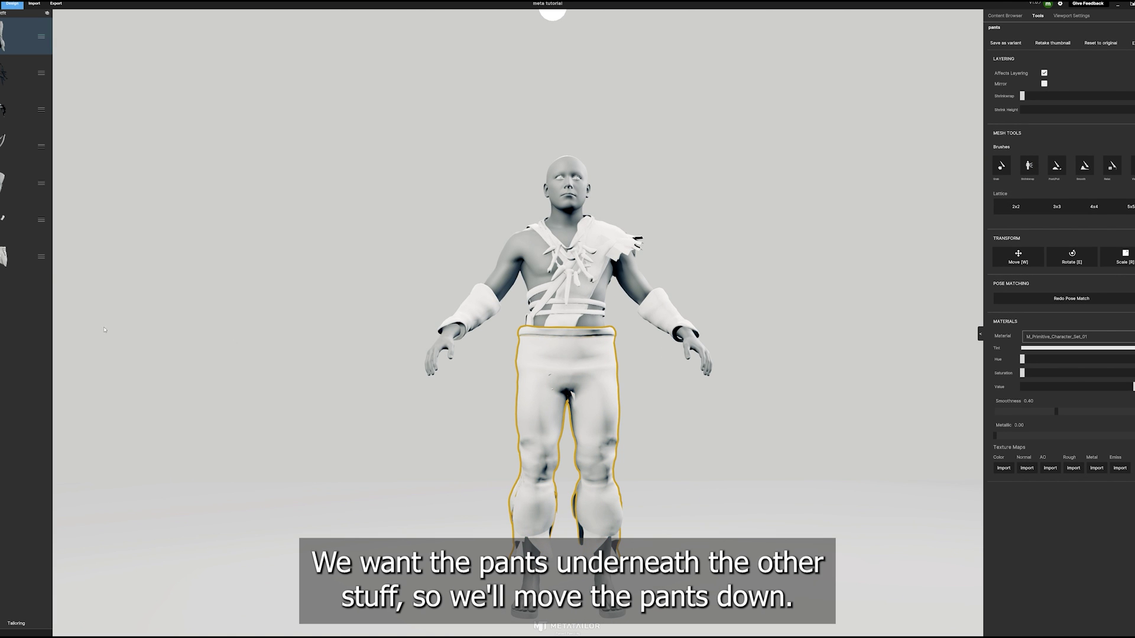
left_click_drag(24, 36, 17, 256)
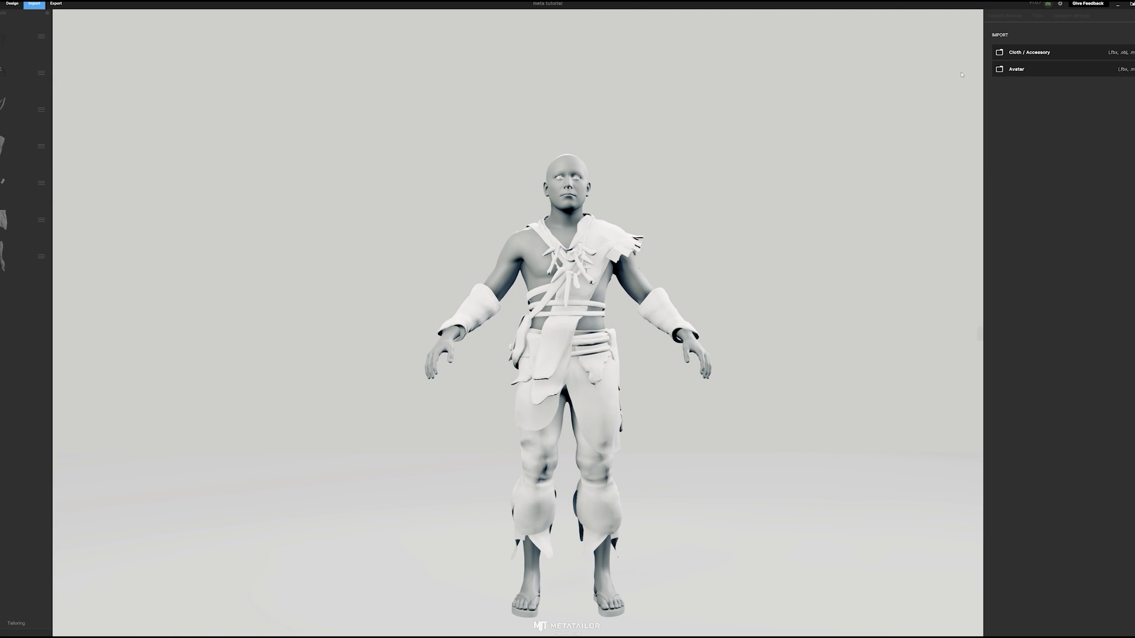
Step: Import the shoes FBX from the Primitive 1 folder as a cloth item in the shoes category
left_click(1013, 53)
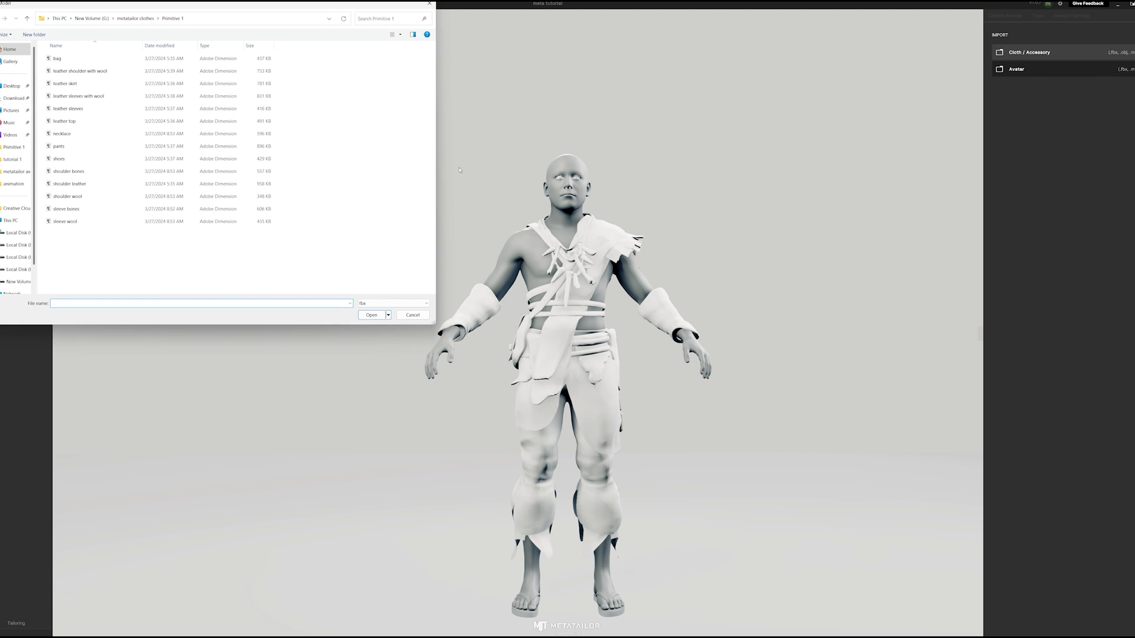
double_click(58, 159)
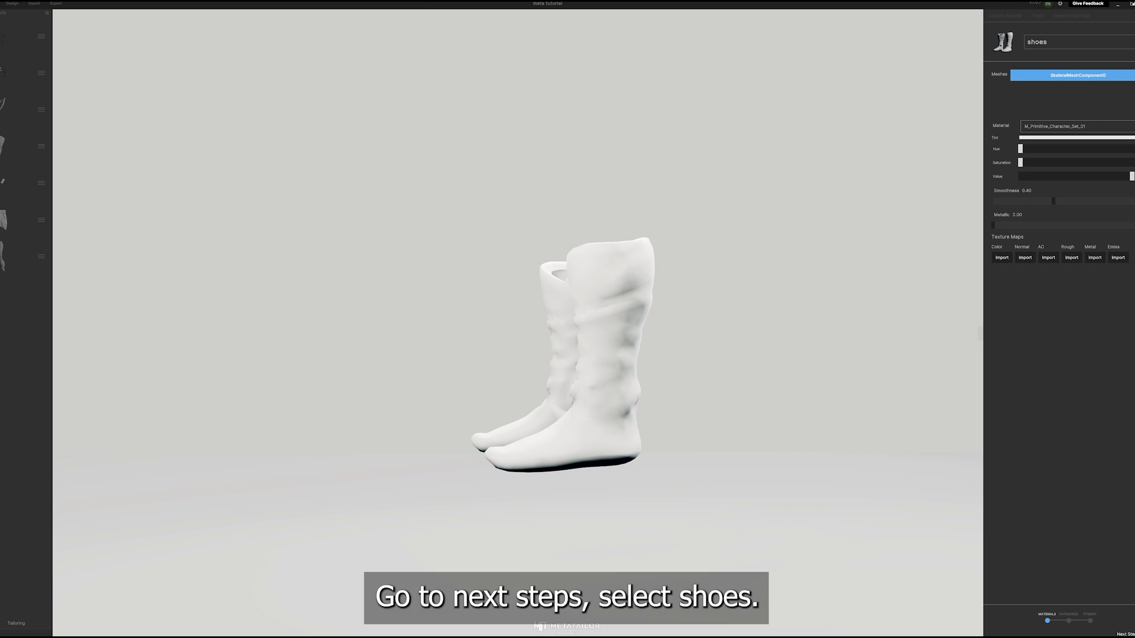
left_click(1125, 634)
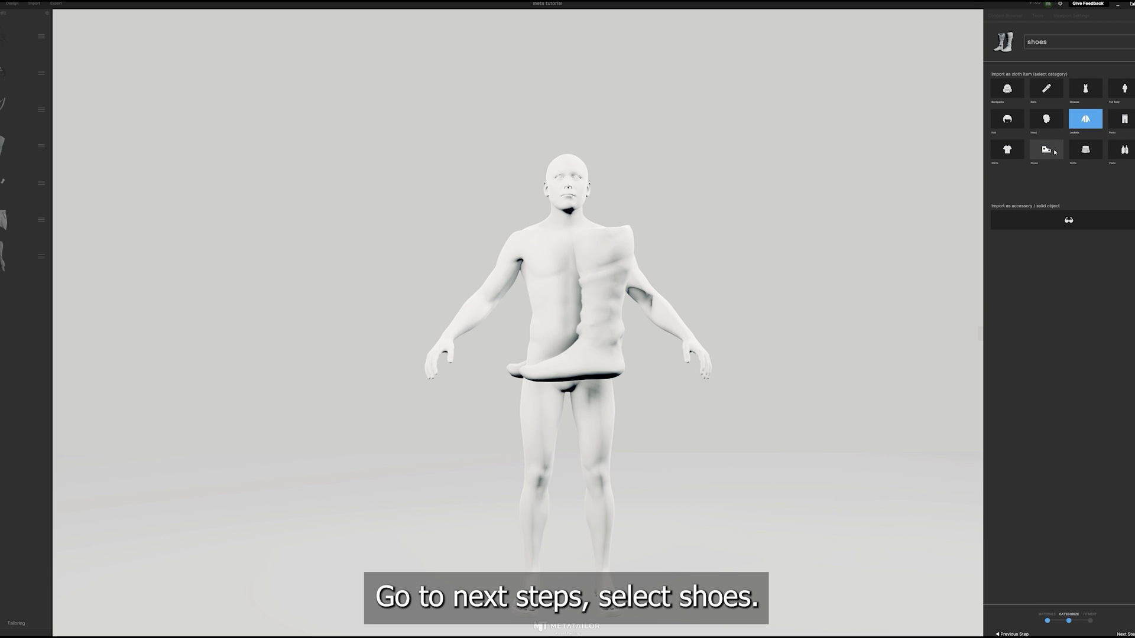
left_click(1046, 149)
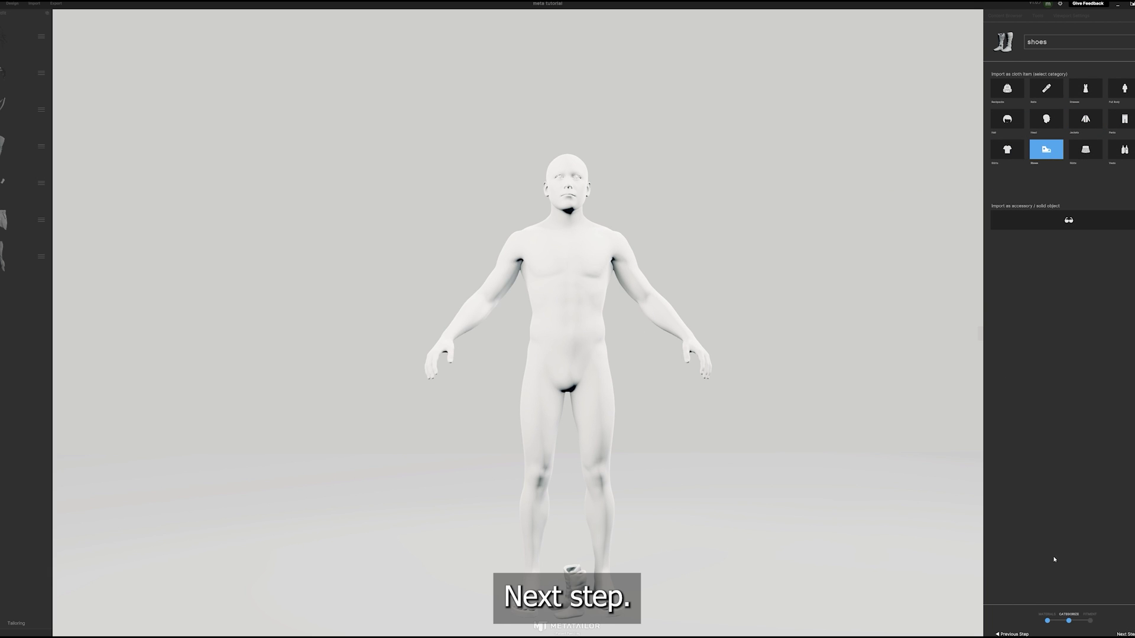
left_click(1124, 634)
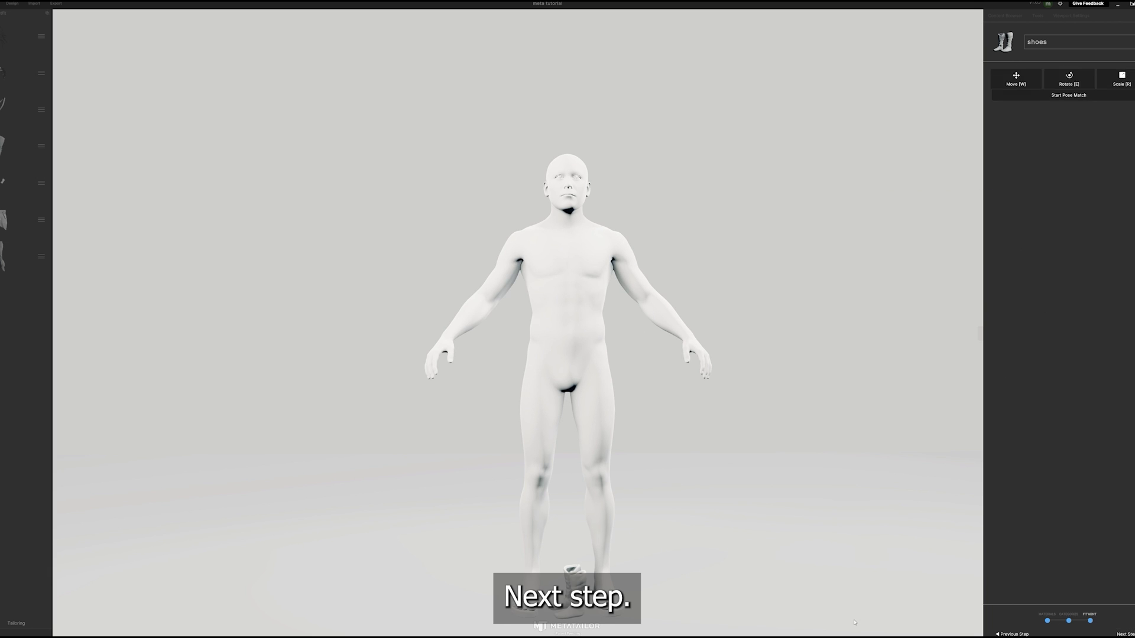
Step: Rotate, scale and move the shoes to fit the avatar's feet and lower legs, and confirm the transform
key("e")
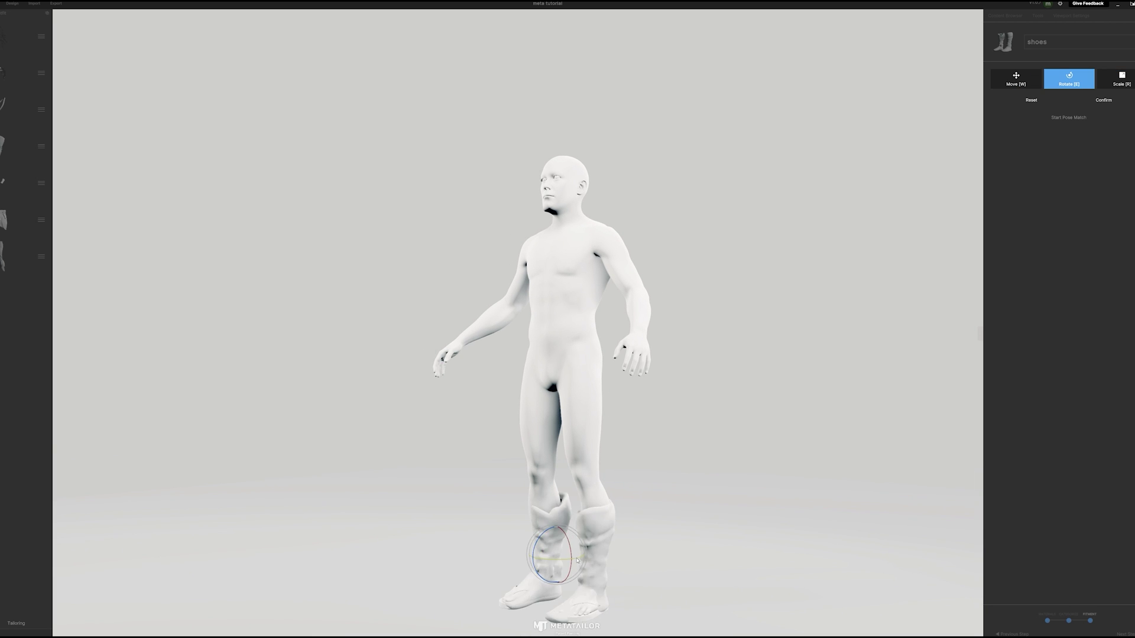
middle_click_drag(577, 560, 661, 534)
key("e")
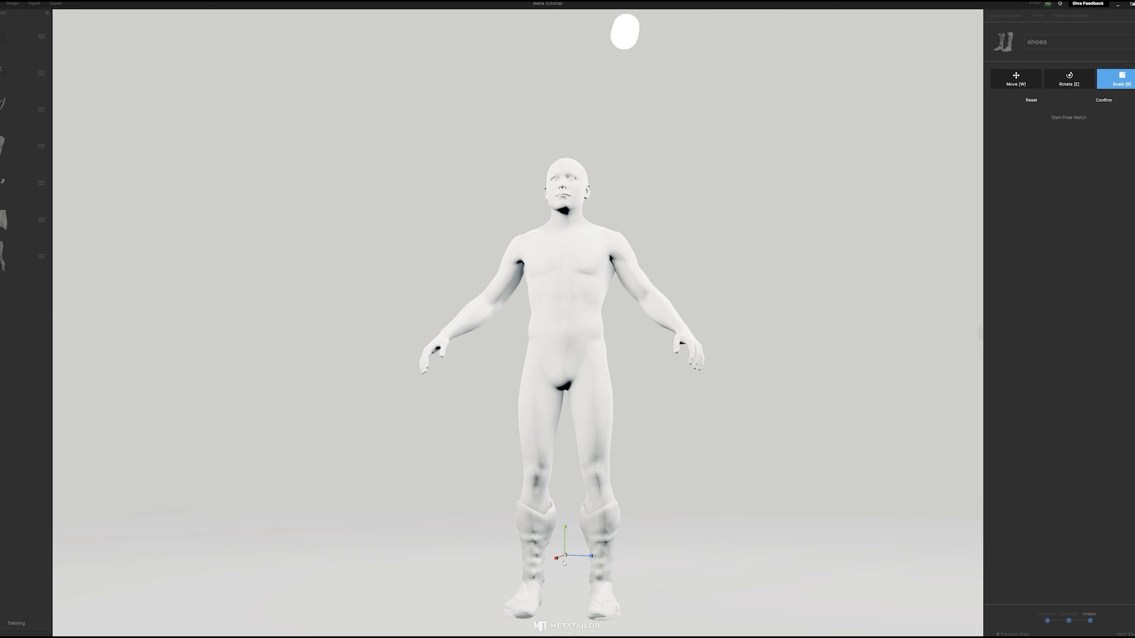
middle_click_drag(566, 555, 396, 552)
key("w")
left_click(1103, 102)
Step: Pose match the shoes to the avatar's feet, confirm the match and finish their import
left_click(1071, 95)
mouse_move(759, 529)
right_mouse_down()
mouse_move(855, 550)
mouse_move(757, 550)
right_mouse_up()
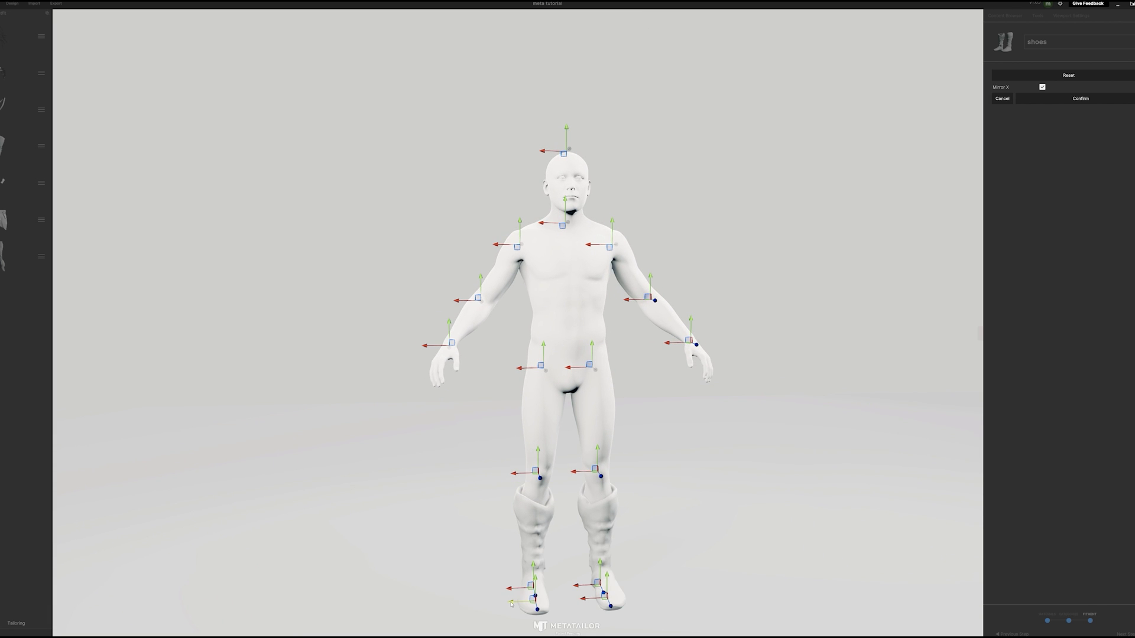
right_click_drag(620, 605, 449, 599)
right_click_drag(810, 610, 963, 491)
left_click(1075, 99)
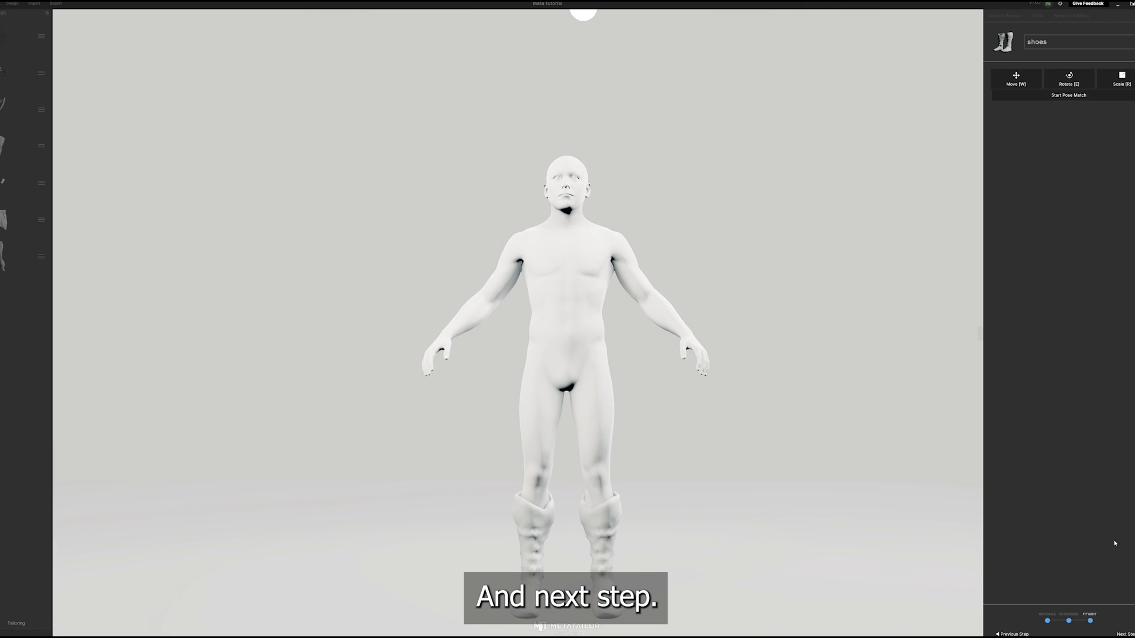
left_click(1131, 635)
right_click_drag(768, 543, 783, 590)
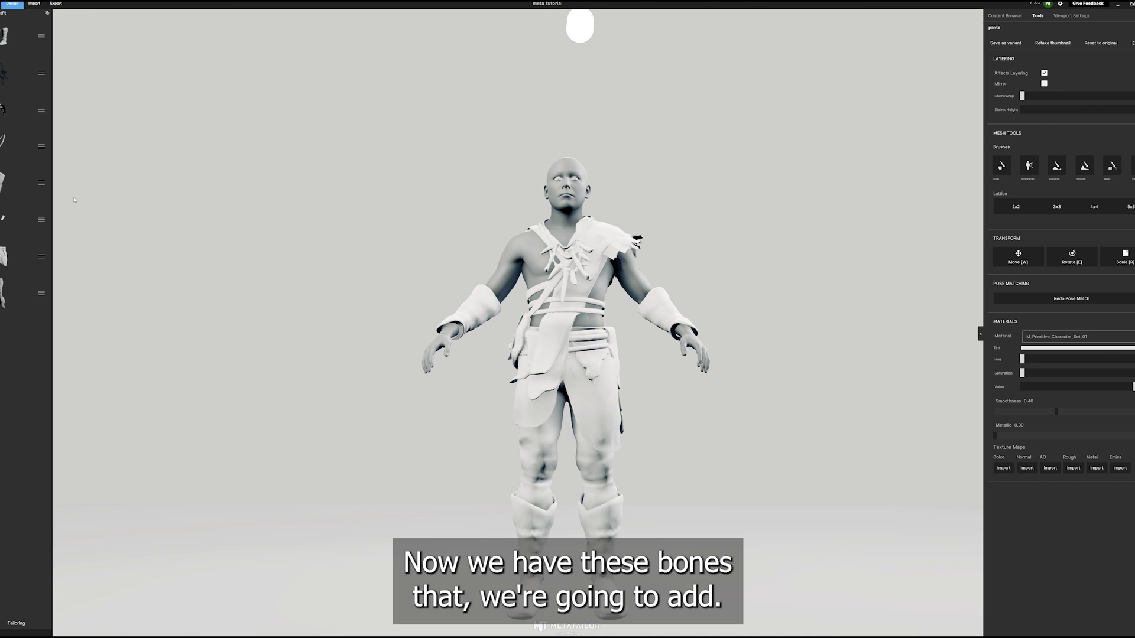
Step: Move the shoes below the pants in the clothing layer order
left_click(32, 277)
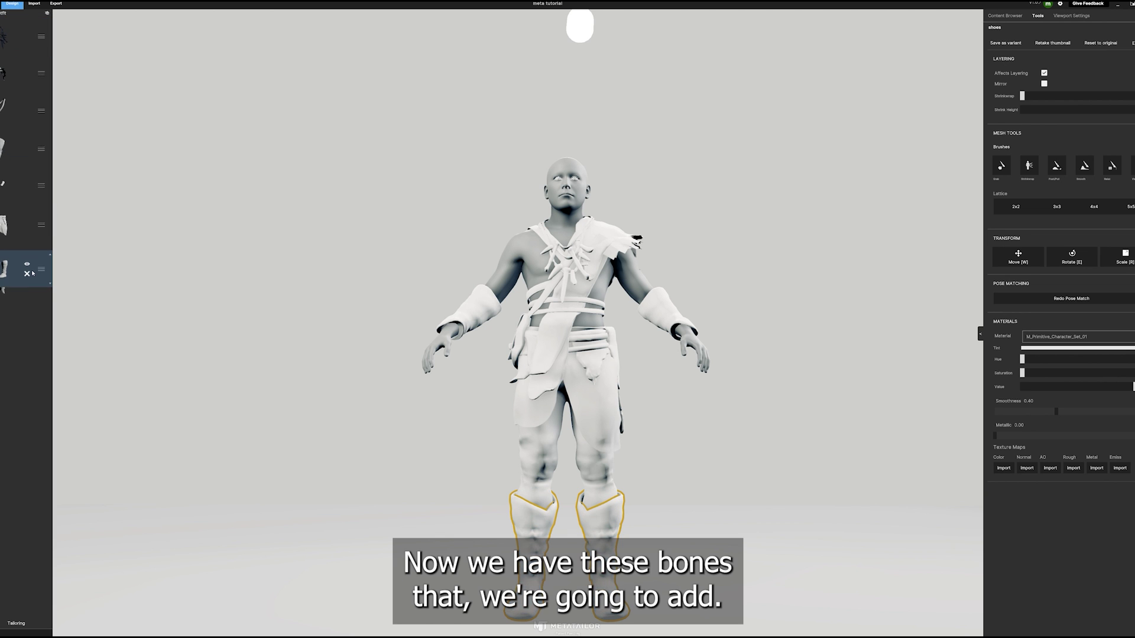
left_click_drag(34, 284, 34, 294)
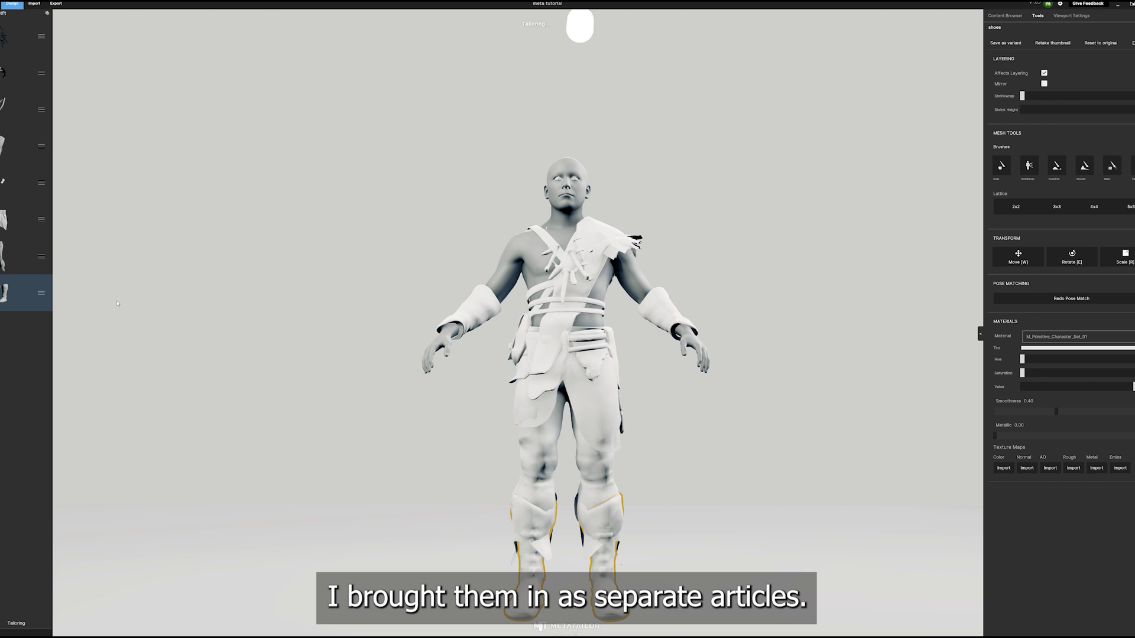
mouse_move(287, 338)
middle_mouse_down()
mouse_move(207, 339)
mouse_move(304, 341)
middle_mouse_up()
Step: Import the shoulder bones FBX from the Primitive 1 folder and continue to its fitment stage
left_click(34, 3)
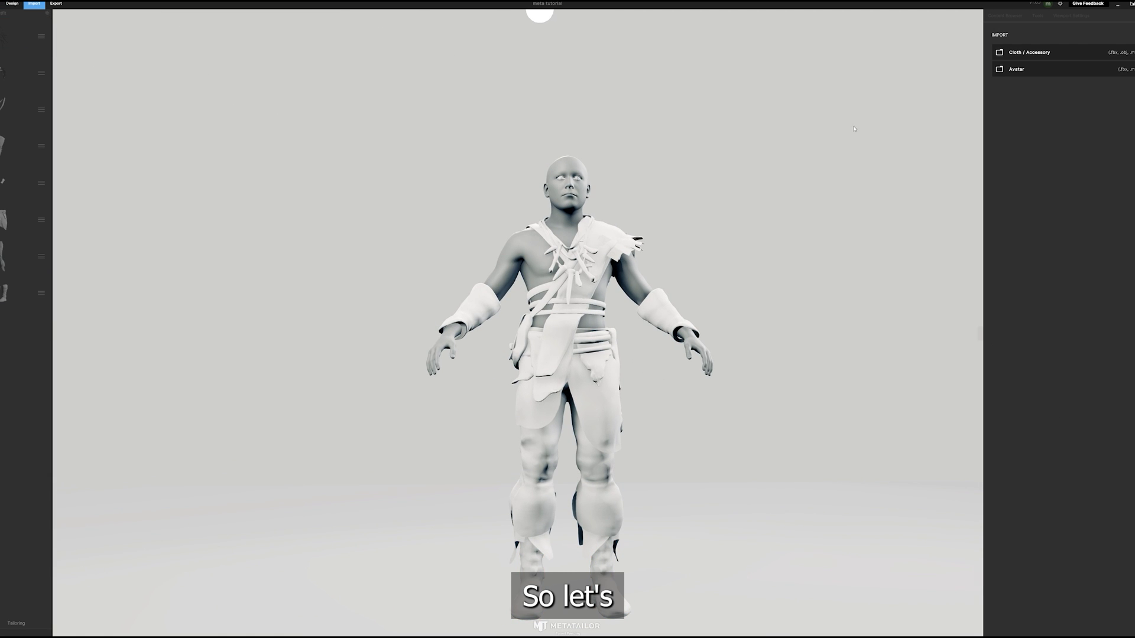
left_click(1015, 55)
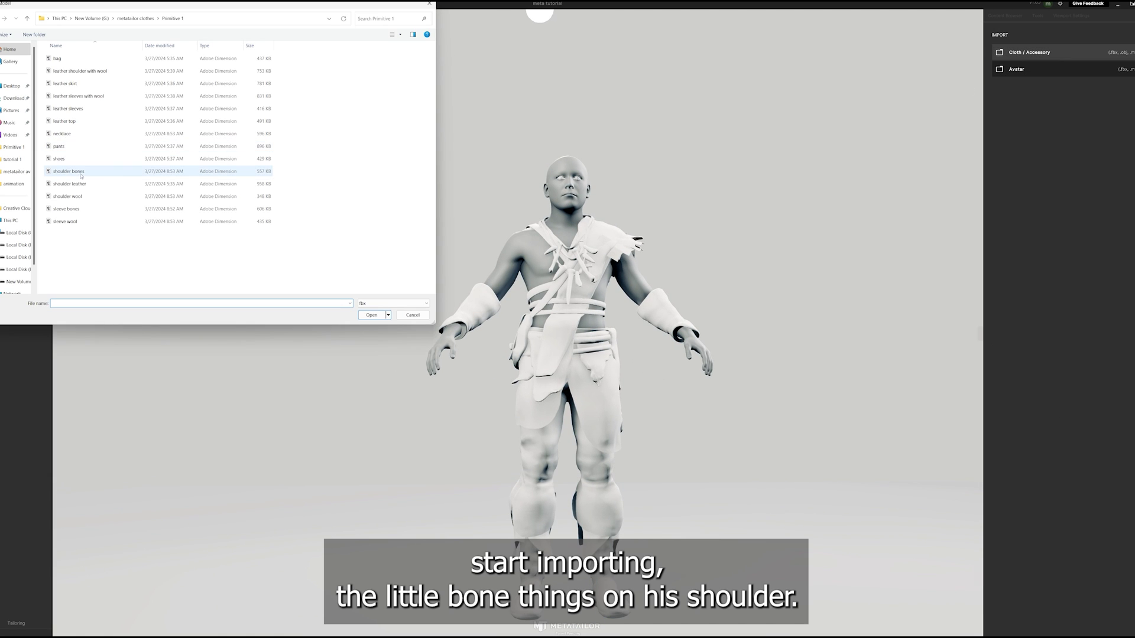
double_click(78, 172)
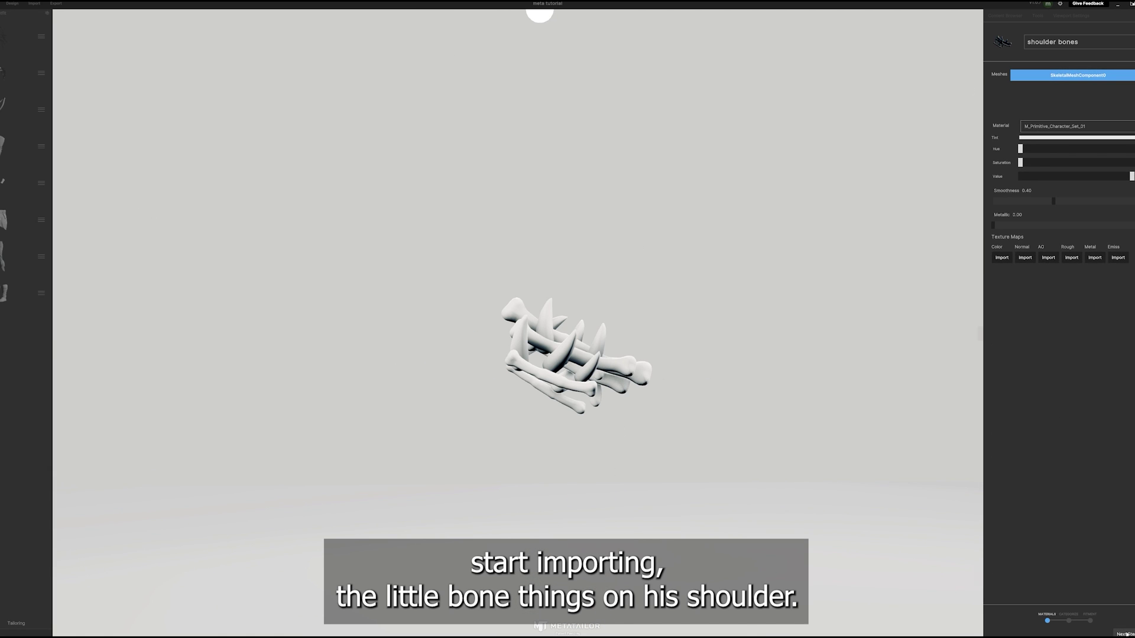
left_click(1125, 634)
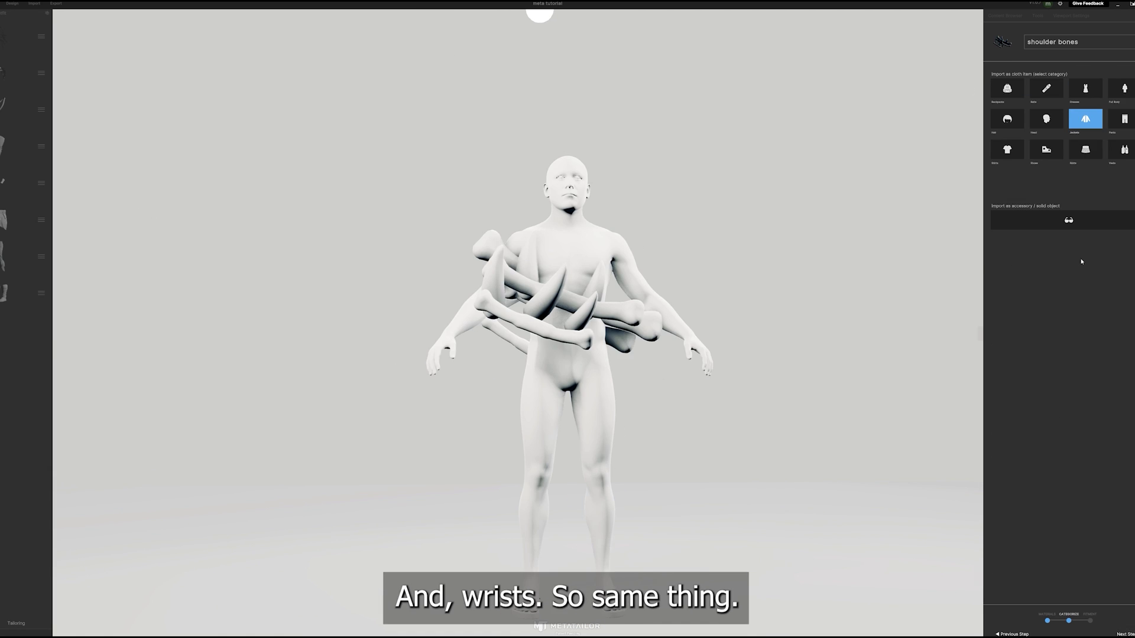
left_click(1125, 633)
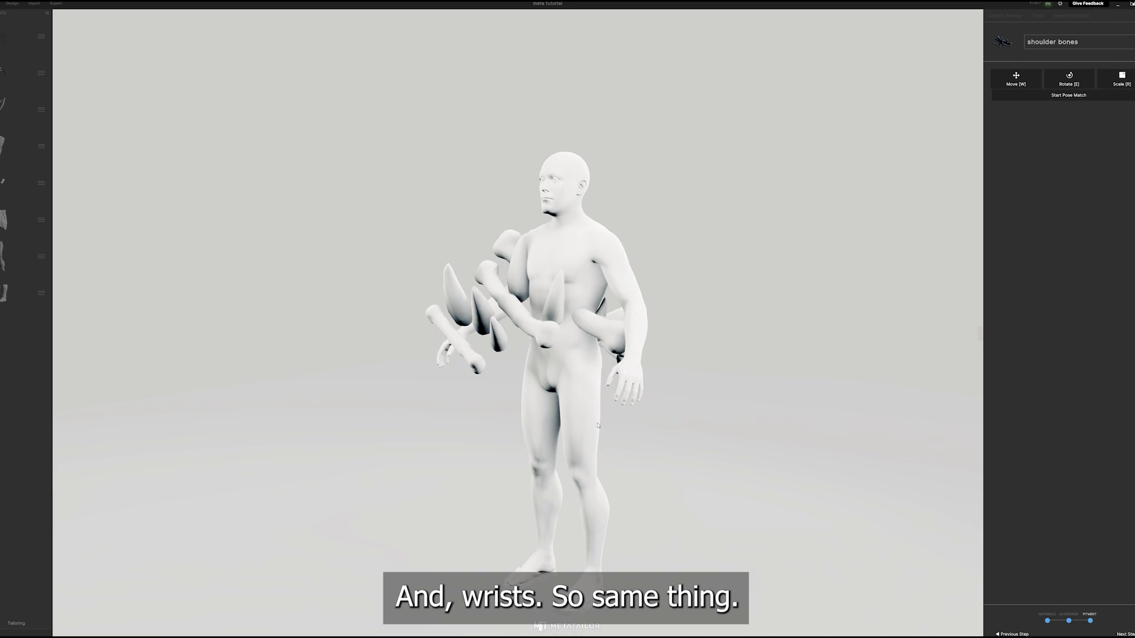
Step: Scale, move and rotate the shoulder bones to rest on the avatar's left shoulder, and finish their import
left_click_drag(554, 306, 545, 324)
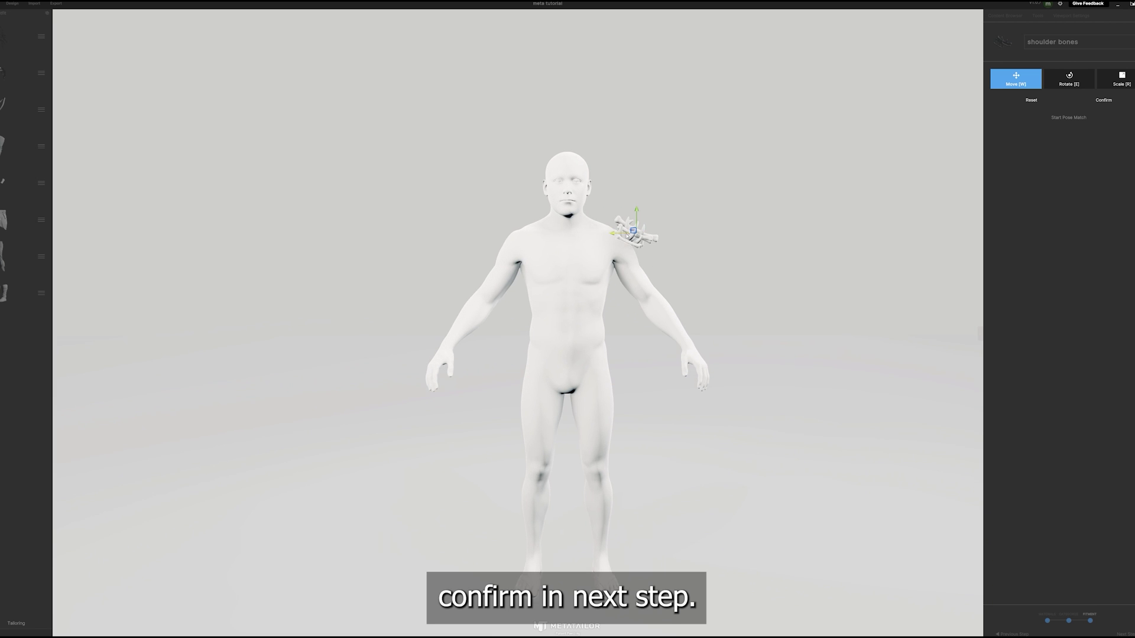
left_click_drag(592, 230, 589, 229)
left_click_drag(539, 251, 561, 249)
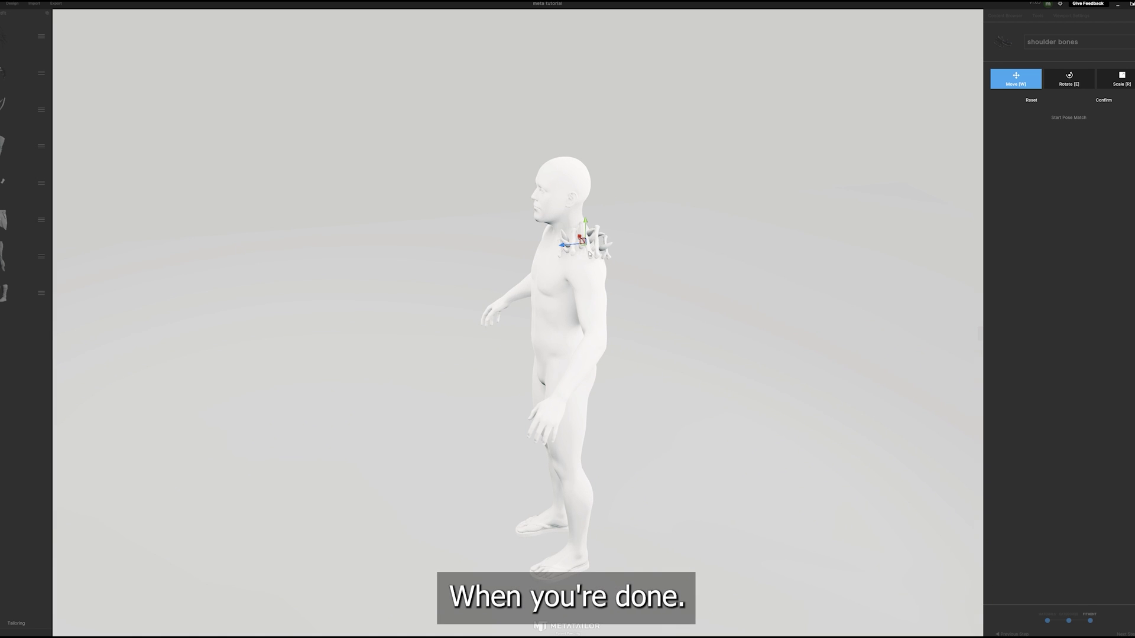
key("e")
middle_click_drag(589, 253, 610, 235)
left_click_drag(613, 230, 604, 248)
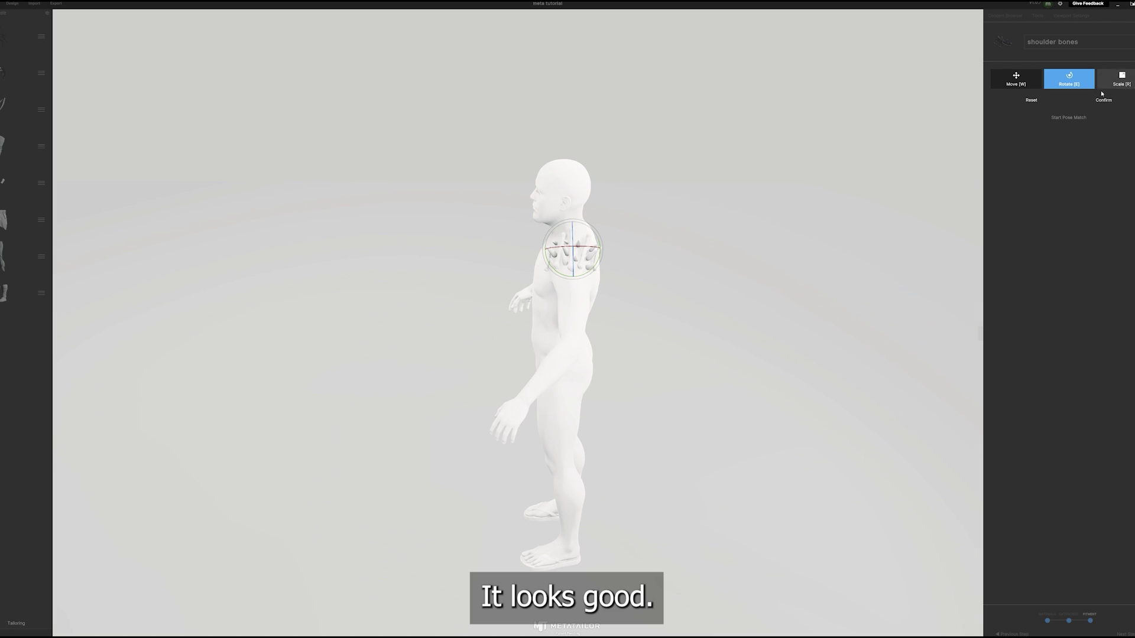
left_click(1103, 100)
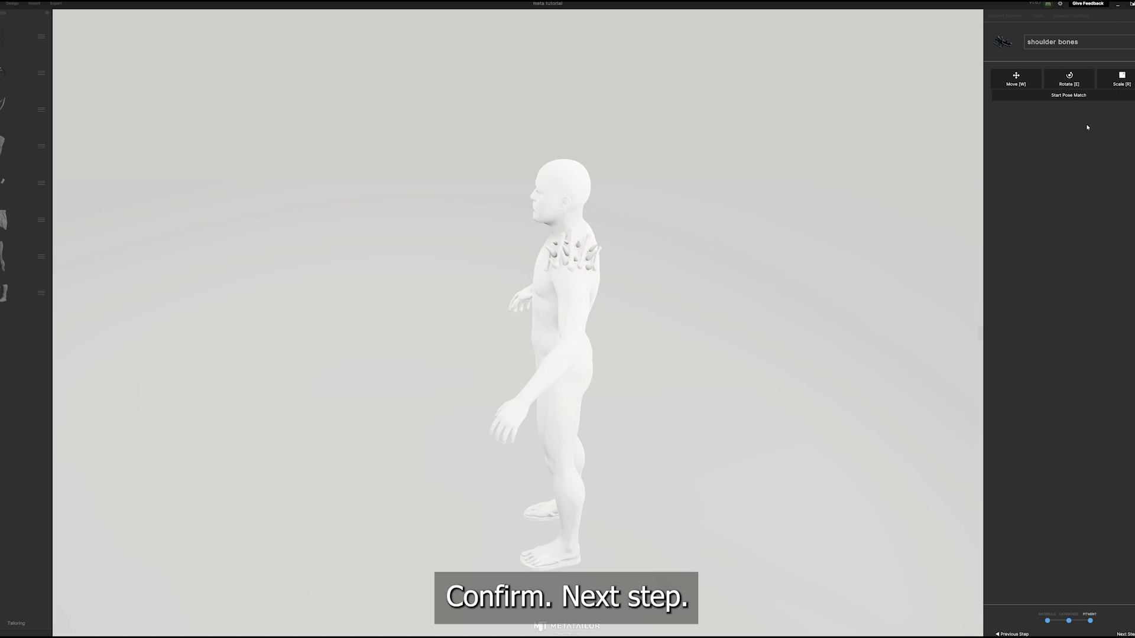
left_click(1119, 634)
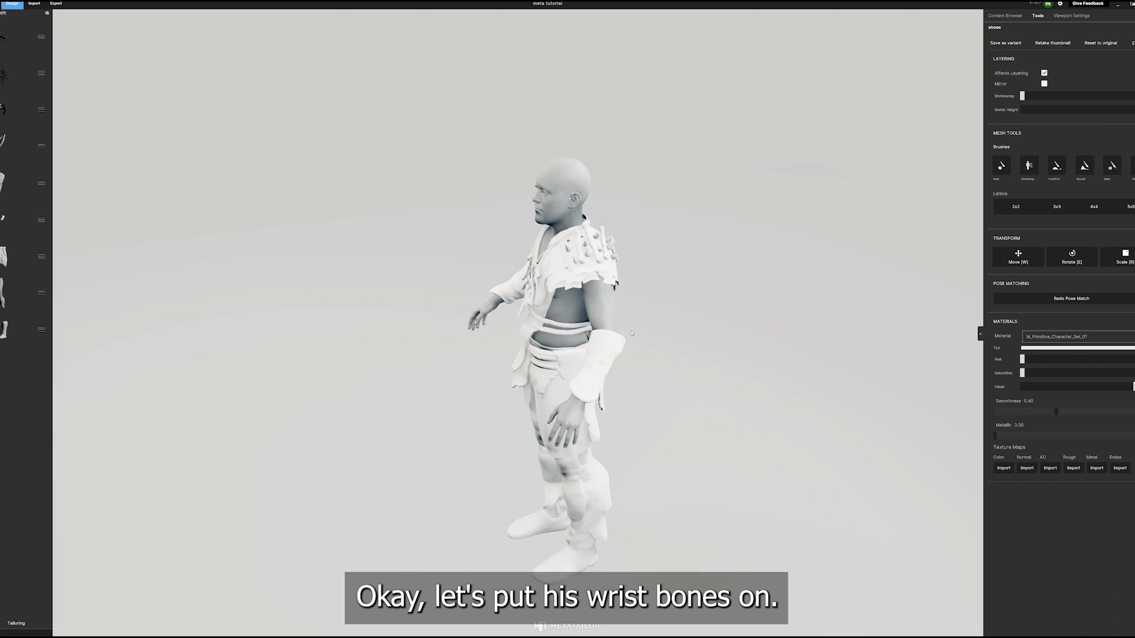
Step: Import the sleeve bones FBX from the Primitive 1 folder and continue to its fitment stage
left_click_drag(628, 334, 708, 318)
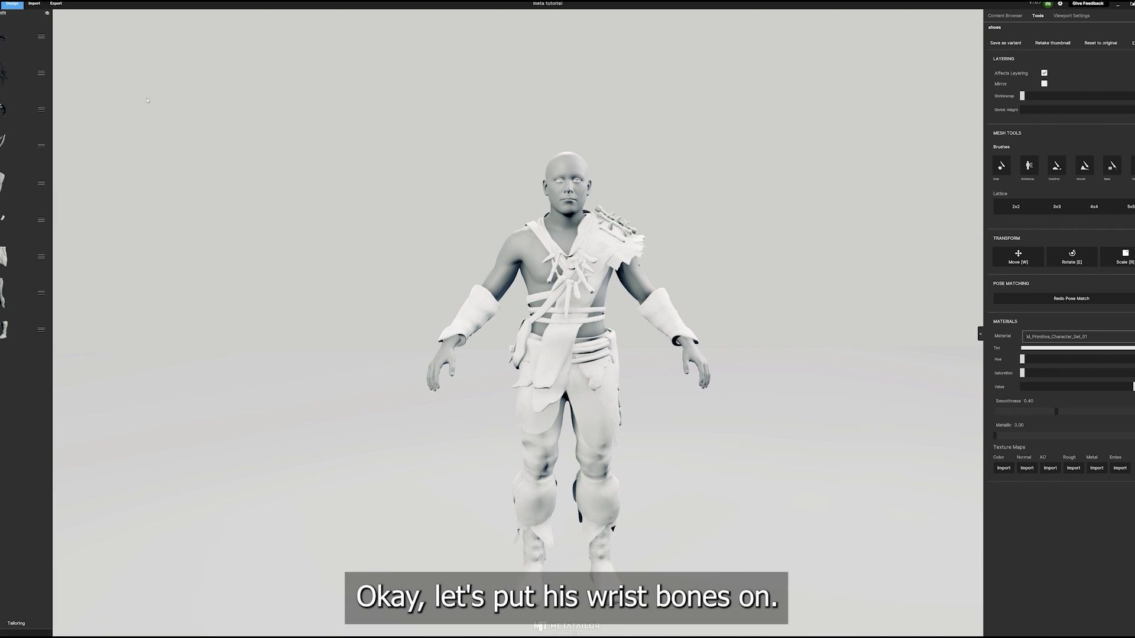
left_click(34, 3)
left_click(1028, 52)
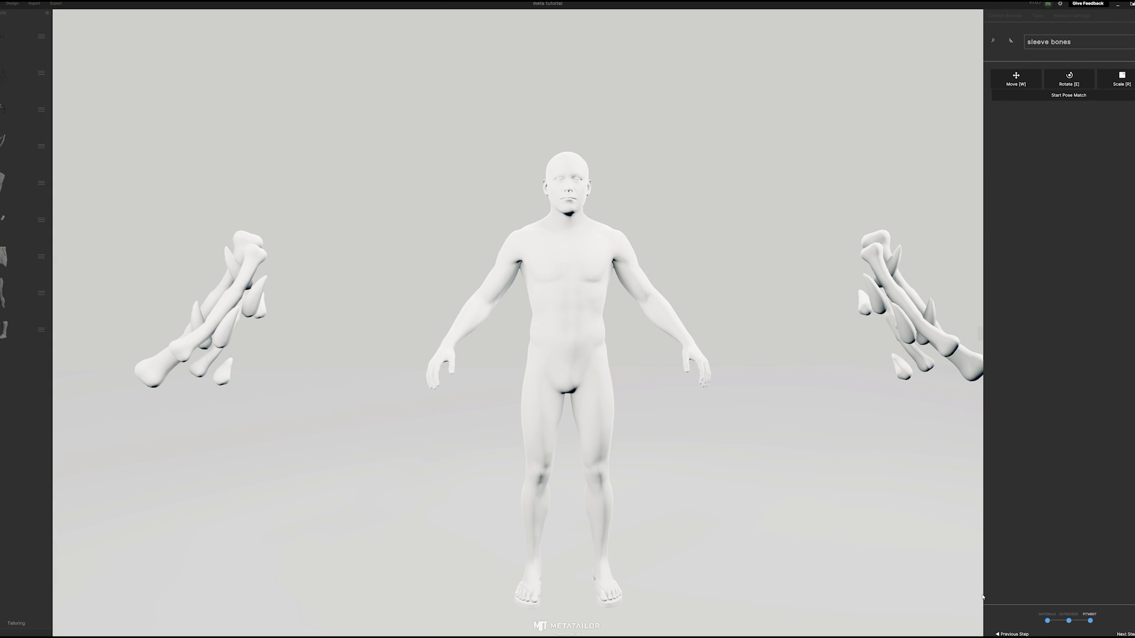
Step: Scale the sleeve bones down to line up with the avatar's forearms, and finish their import
key("r")
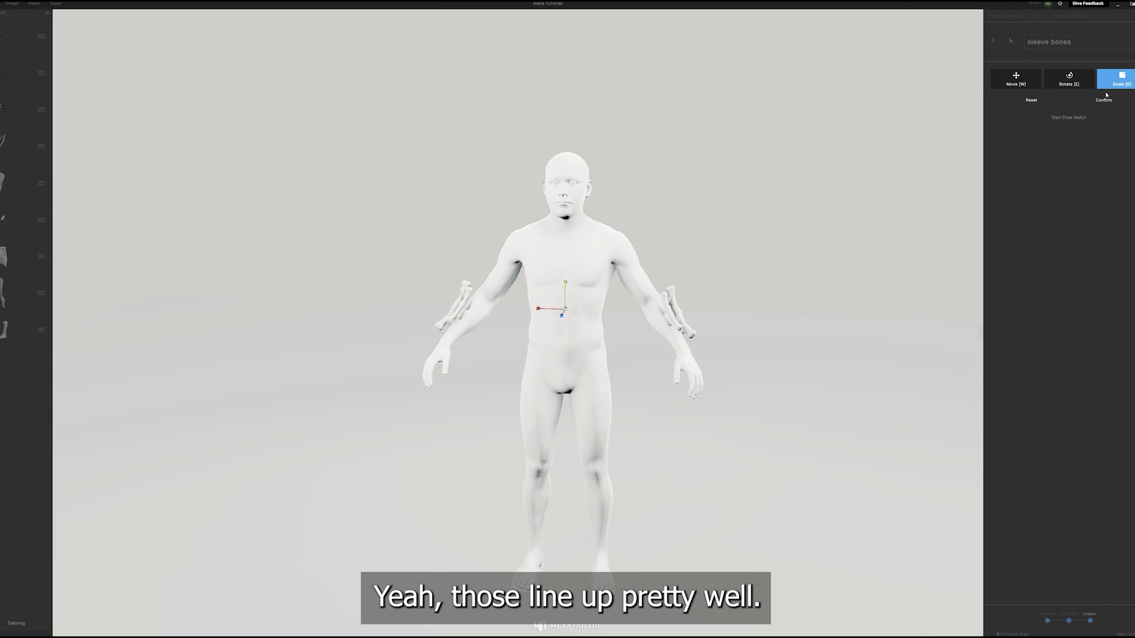
left_click(1104, 98)
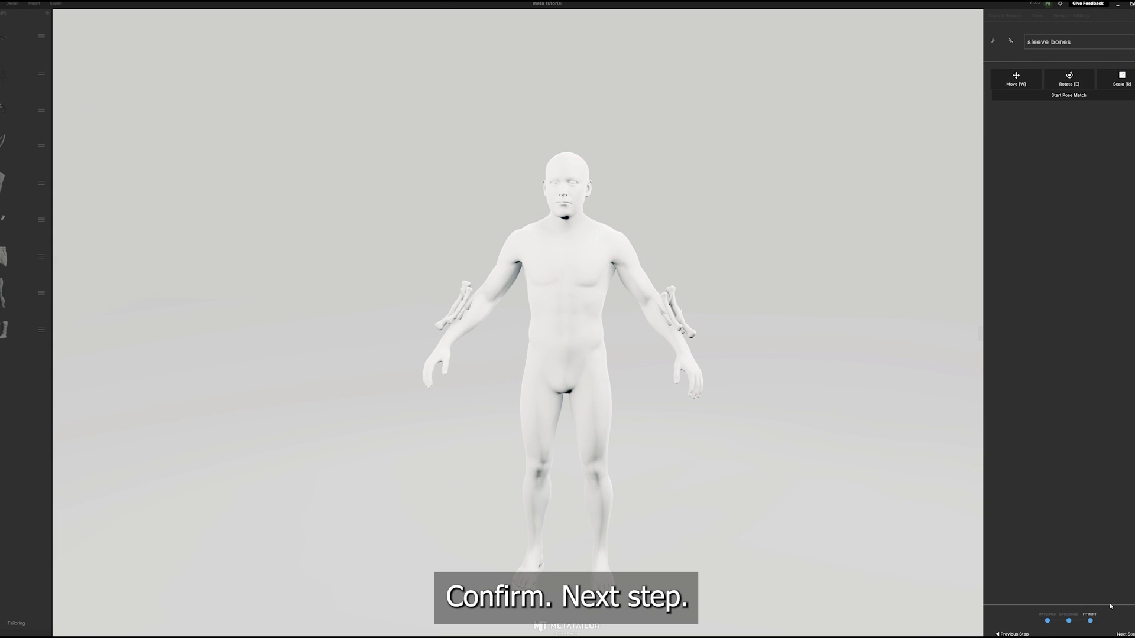
left_click(1122, 633)
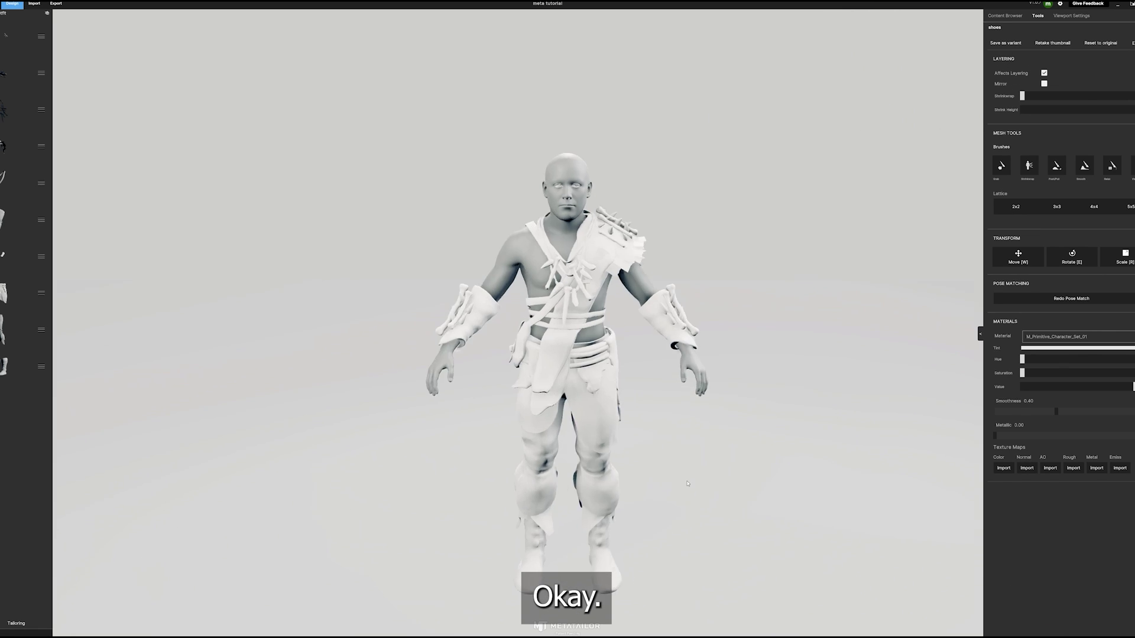
Step: Import the sleeve wool FBX from the Primitive 1 folder and continue to its fitment stage
left_click(34, 3)
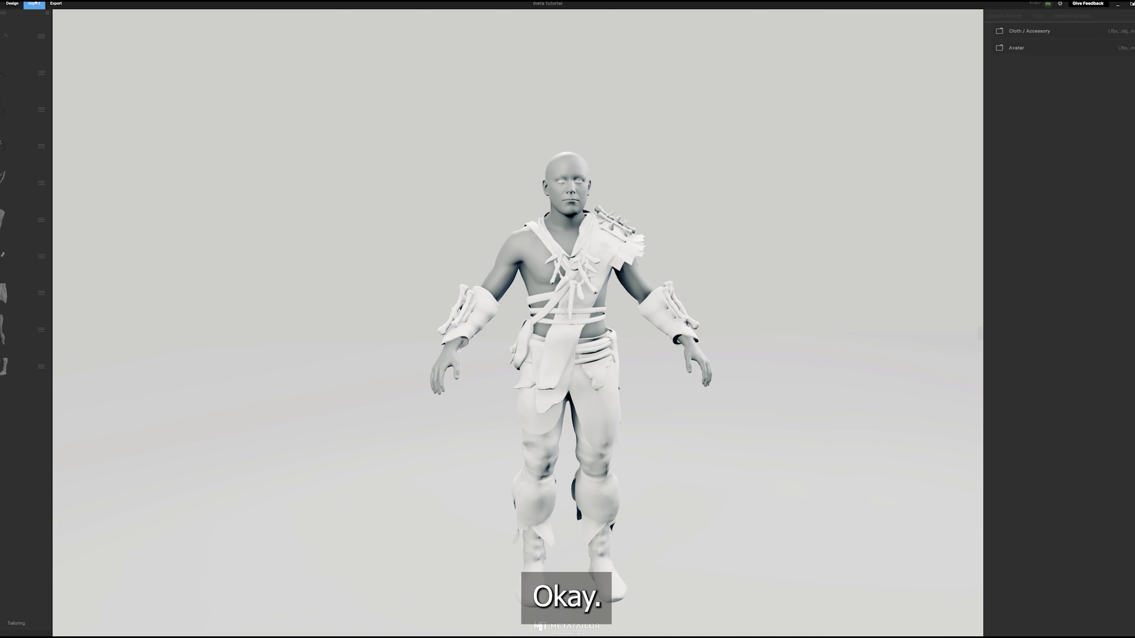
left_click(1029, 53)
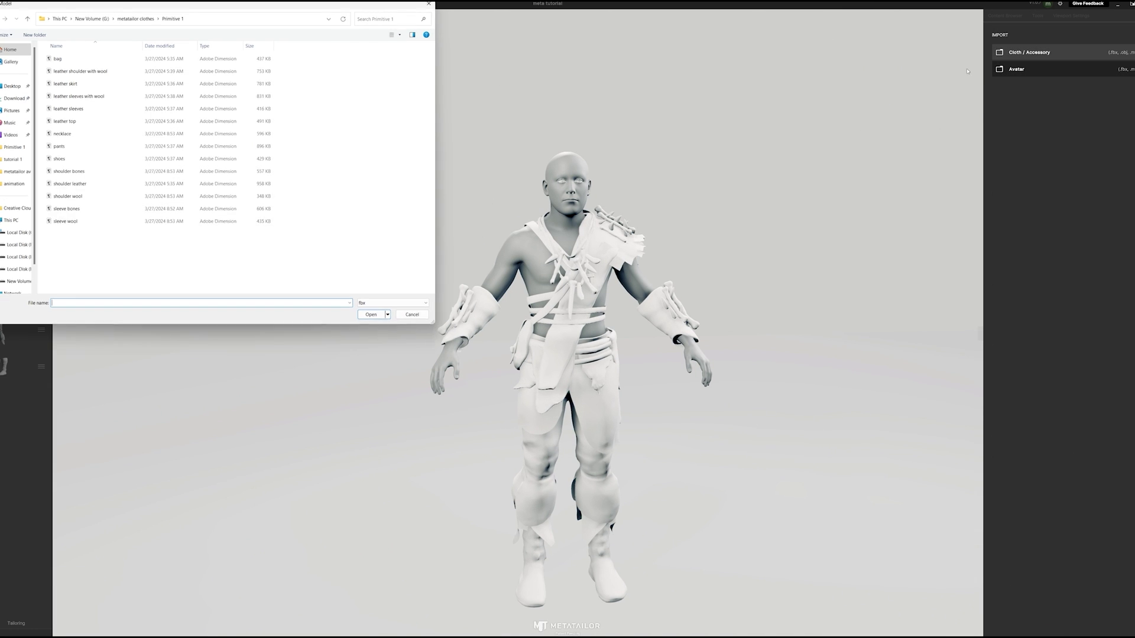
double_click(74, 221)
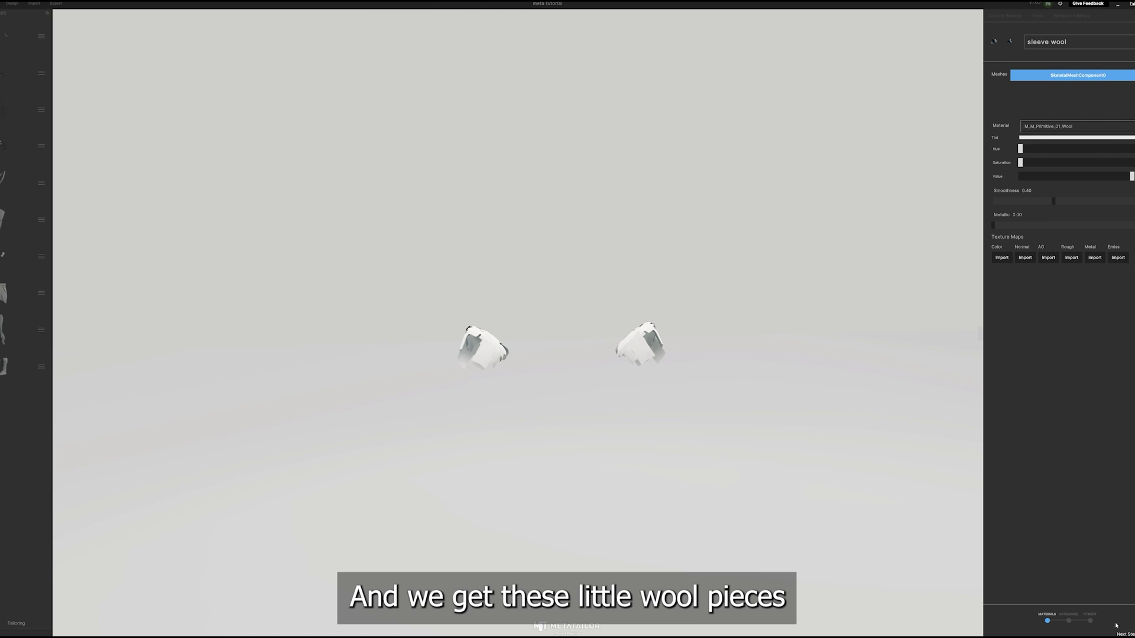
left_click(1117, 628)
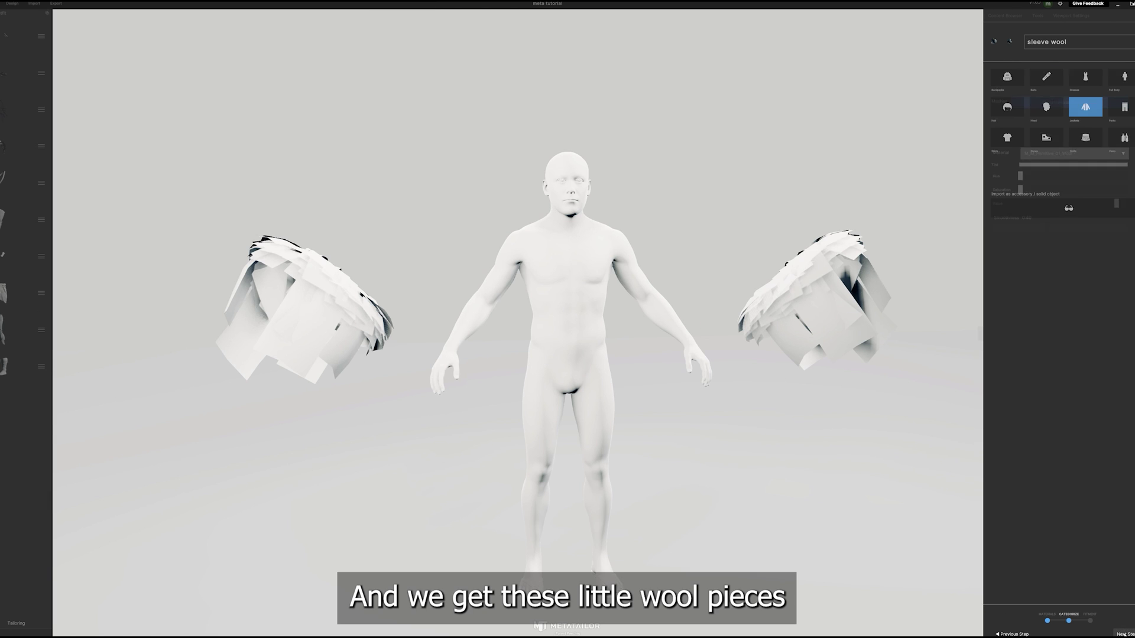
left_click(1124, 635)
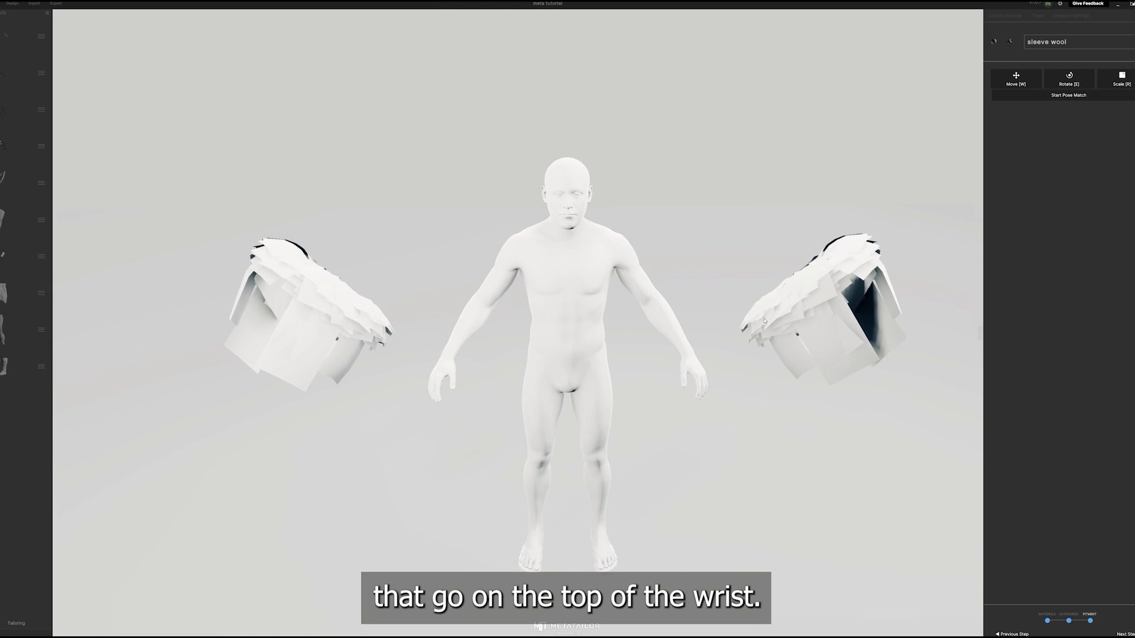
Step: Scale, rotate and move the sleeve wool to wrap around the avatar's forearms just below the elbows, and confirm the fit
key("e")
left_click_drag(675, 382, 633, 350)
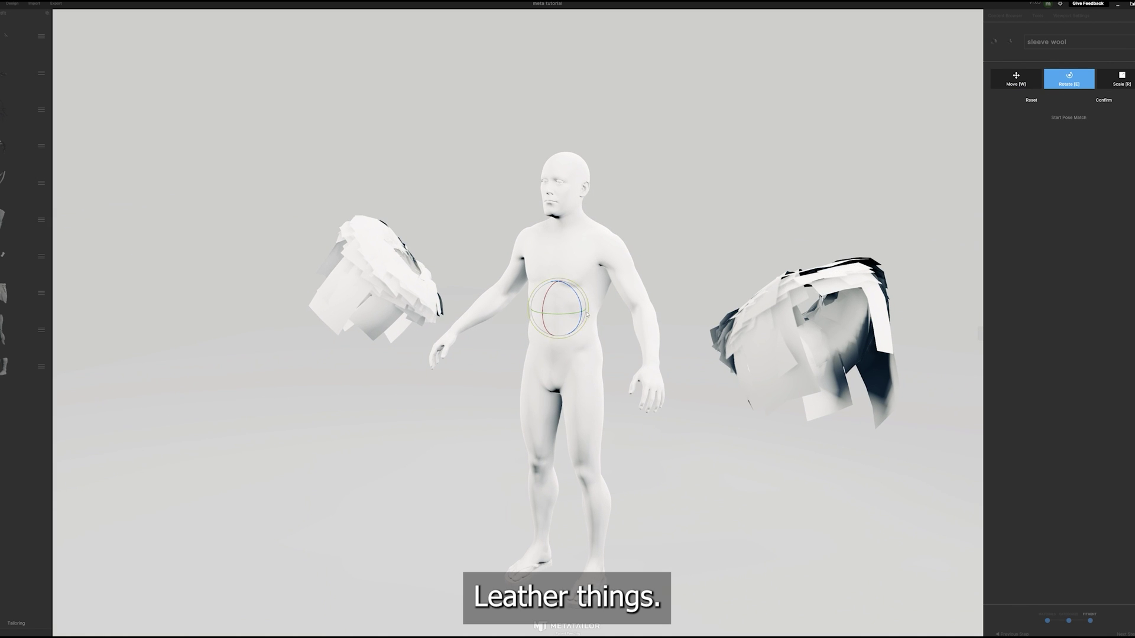
left_click_drag(563, 310, 508, 296)
key("w")
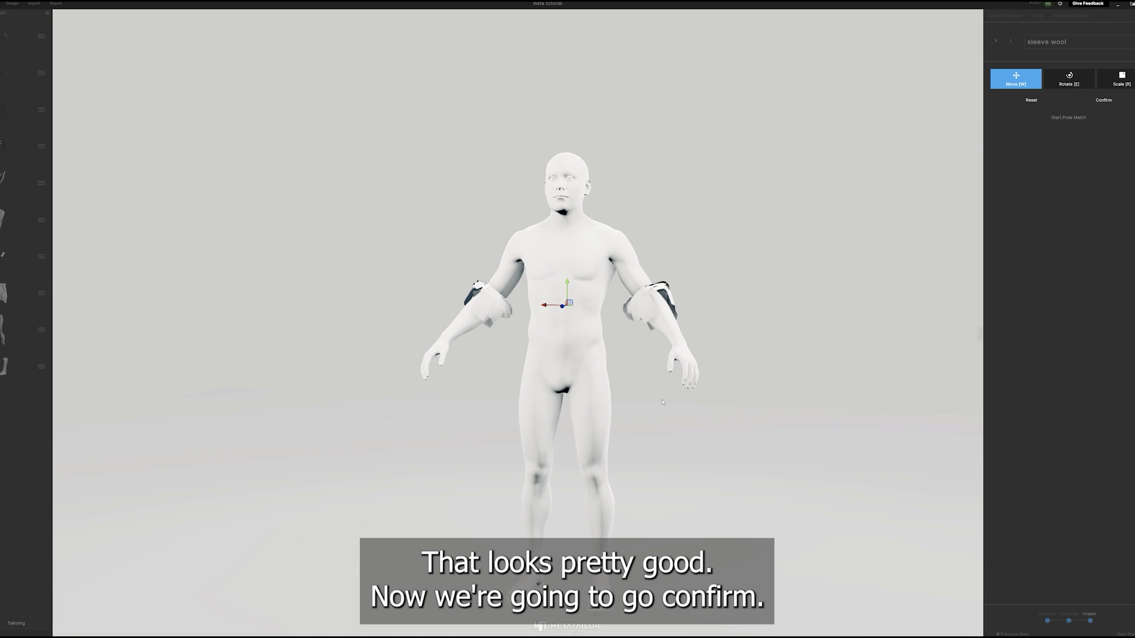
left_click(1101, 100)
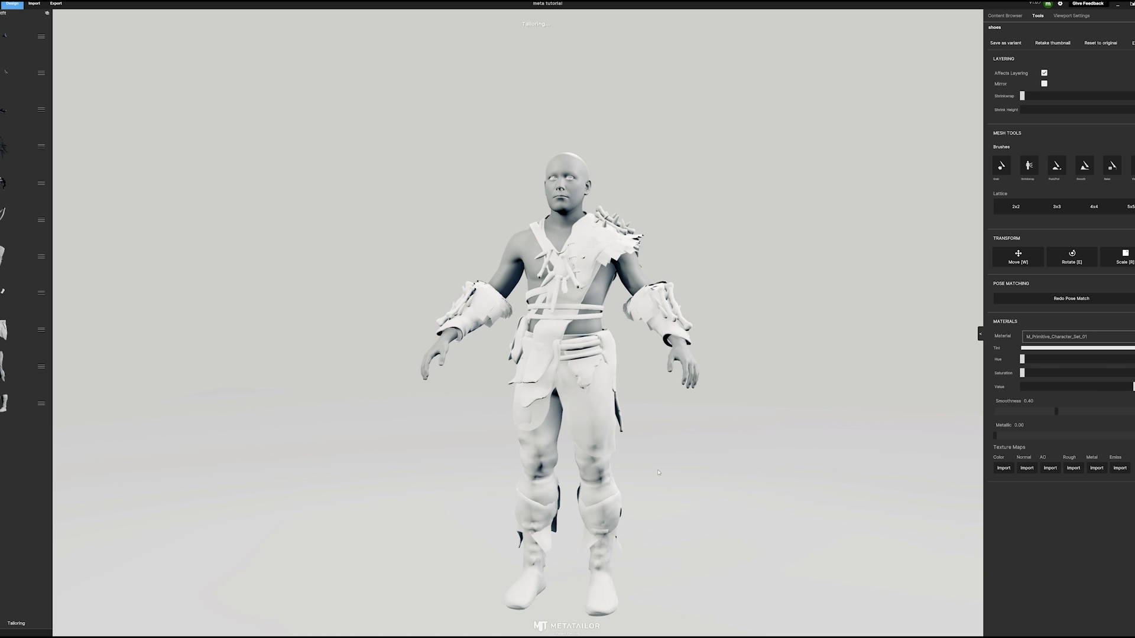
Step: Export the clothes without the avatar as FBX with PNG textures, using the folder name "primitive man outfit tutorial"
left_click_drag(658, 472, 601, 514)
left_click_drag(532, 454, 524, 603)
left_click(56, 4)
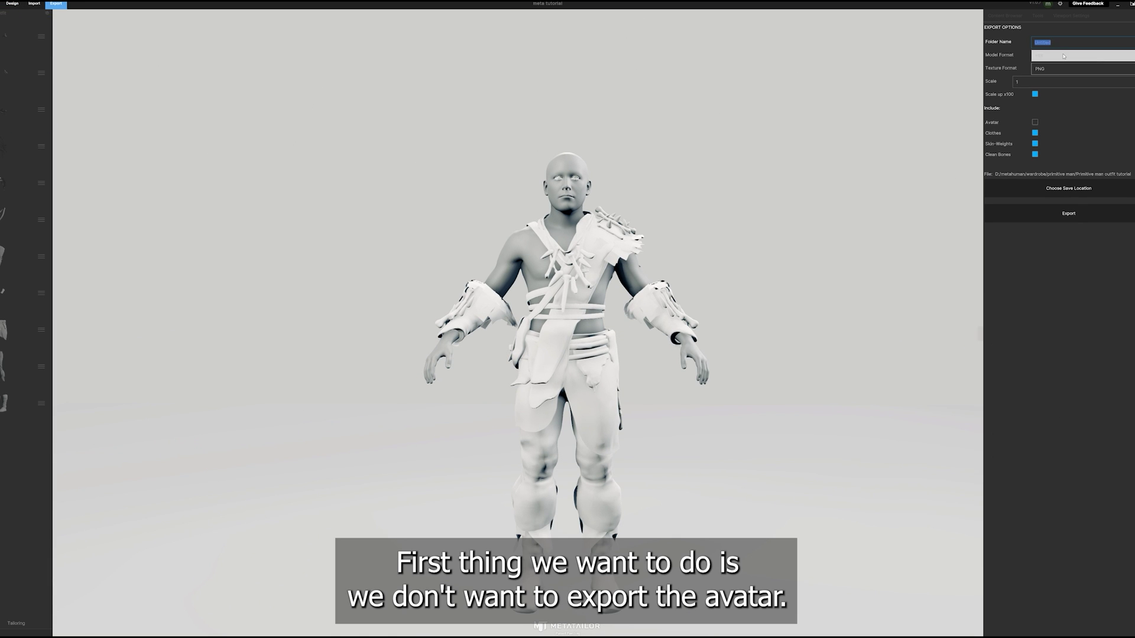
type("primitive man")
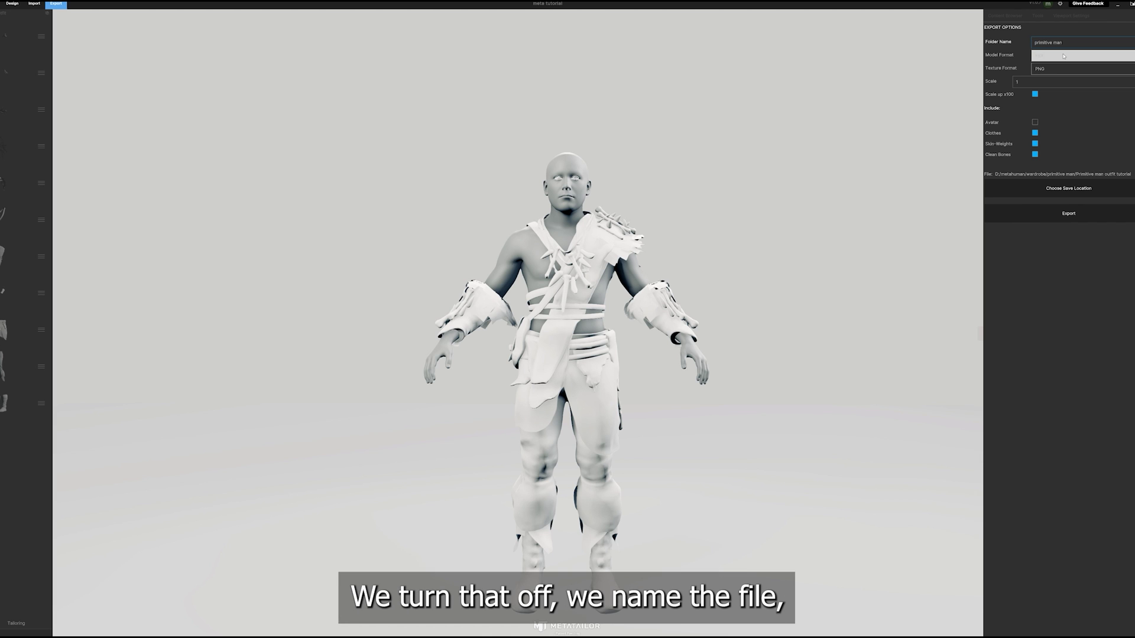
type(" outfi")
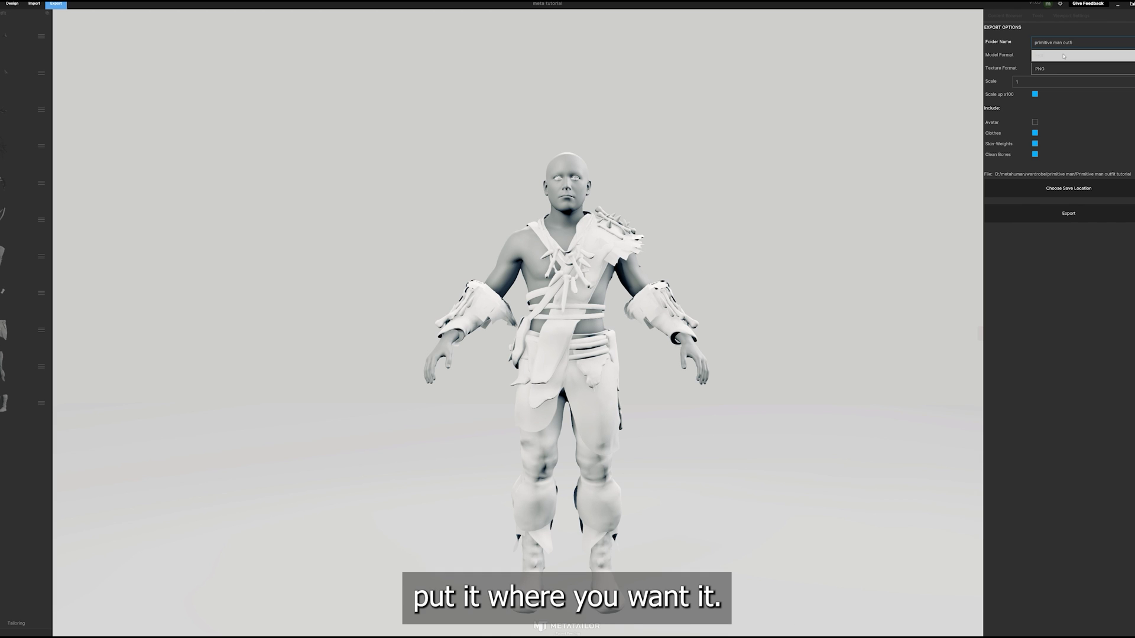
type("t tutorial")
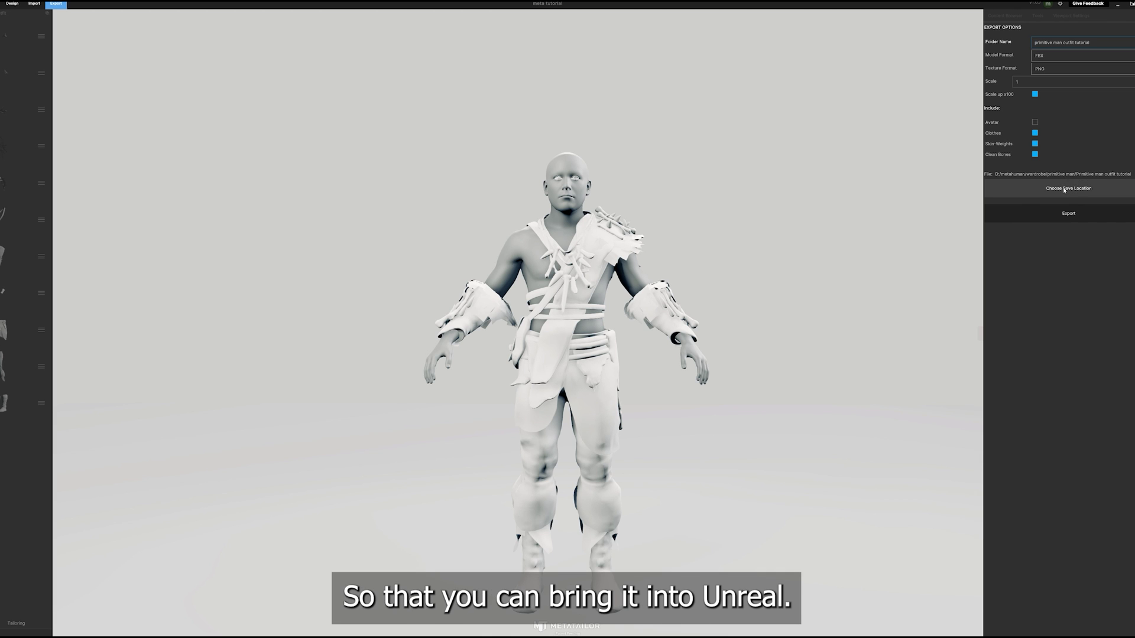
left_click(1068, 214)
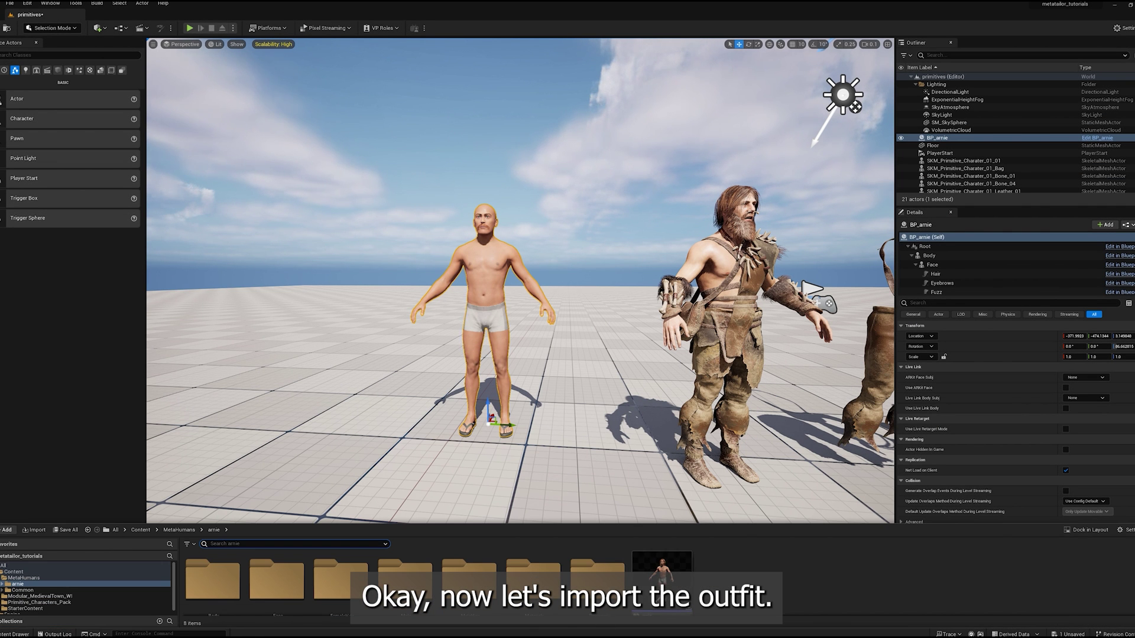
Step: Switch to Unreal Engine and create a folder named wardrobe inside the MetaHumans content folder
scroll(66, 589, "down", 1)
left_click(23, 574)
right_click(355, 576)
left_click(396, 277)
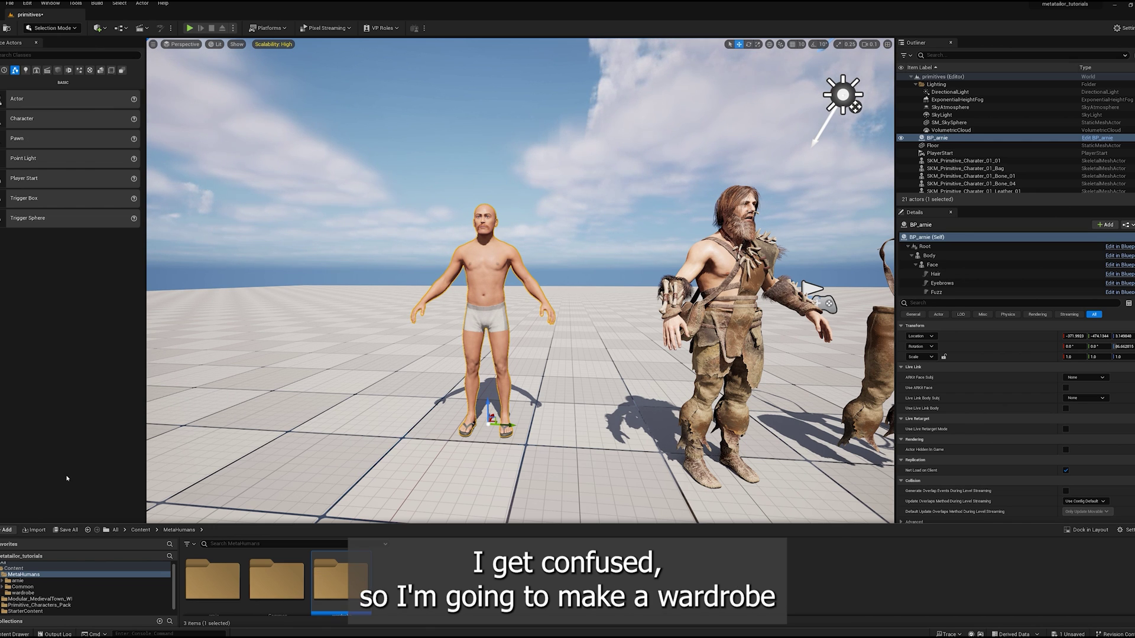
left_click_drag(124, 525, 126, 506)
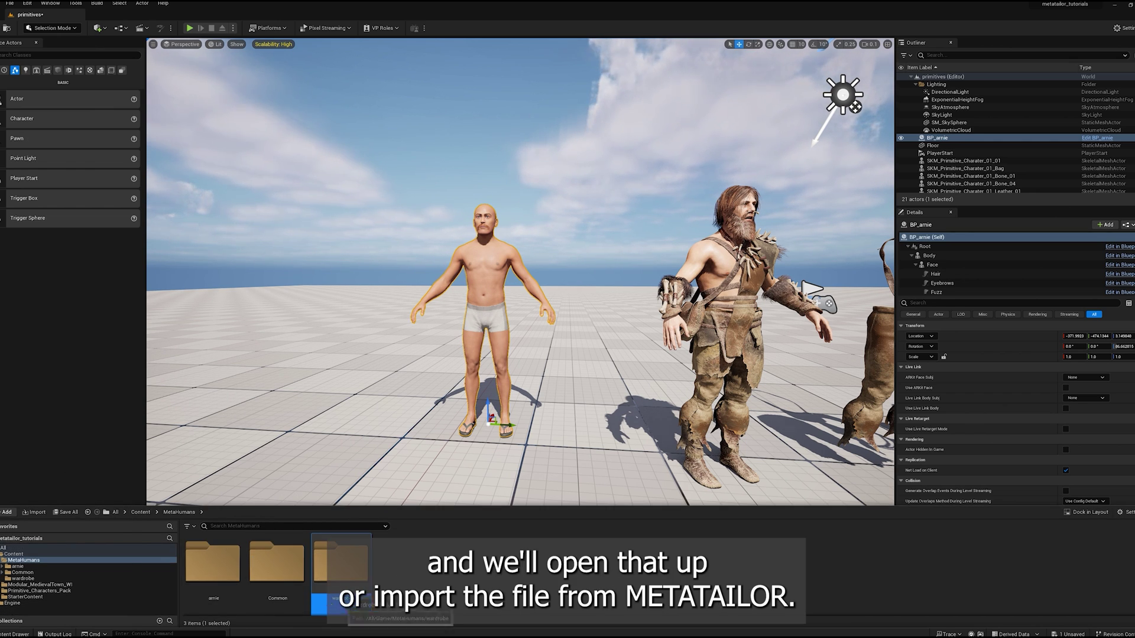
Step: Start an import into the wardrobe folder and select the primitive 1 outfit file within the Primitive man outfit tutorial folder
double_click(341, 561)
right_click(296, 565)
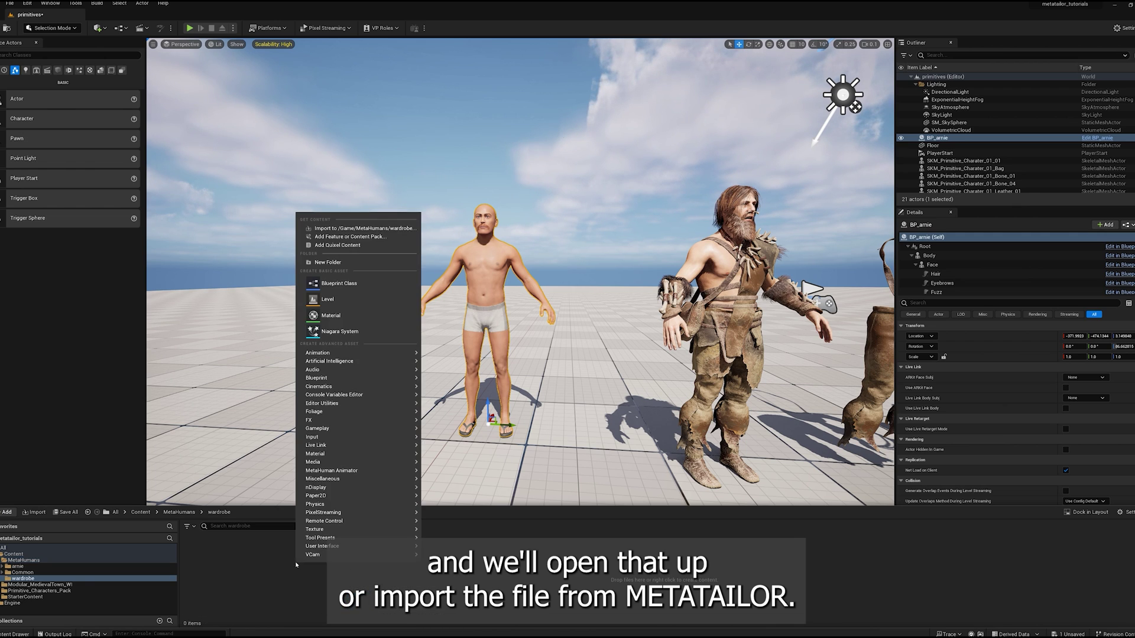
left_click(381, 229)
left_click(89, 19)
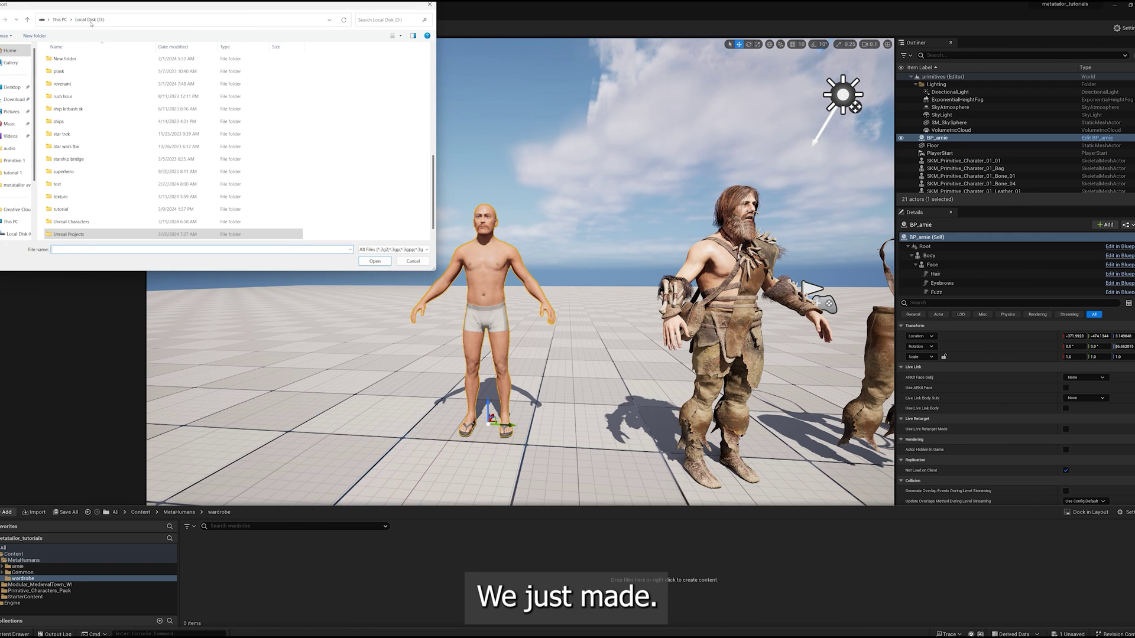
double_click(73, 138)
double_click(73, 123)
scroll(74, 178, "down", 3)
double_click(75, 184)
double_click(75, 111)
left_click(75, 61)
double_click(73, 61)
left_click(71, 60)
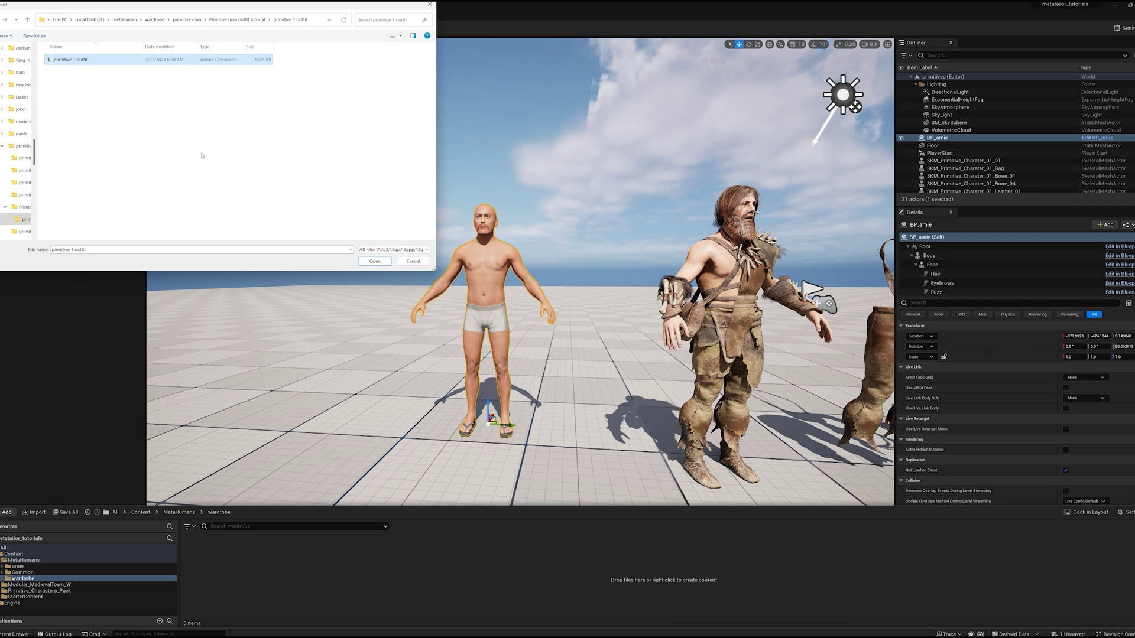
Step: Set the import file type to FBX meshes and animations and open the primitive 1 outfit file
left_click(427, 250)
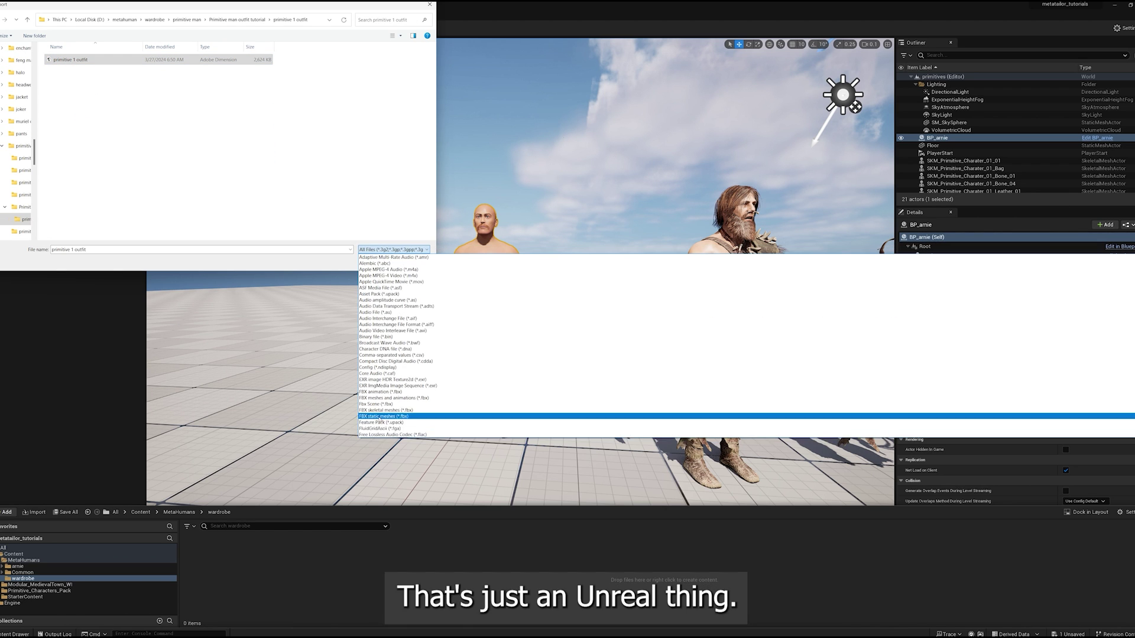
left_click(382, 408)
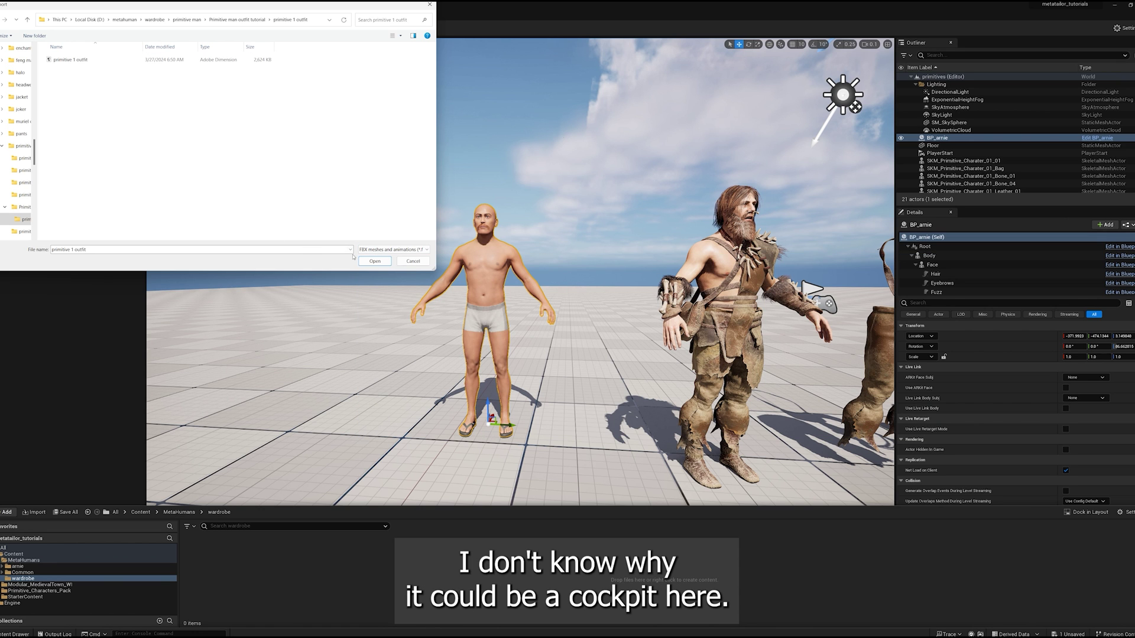
left_click(375, 261)
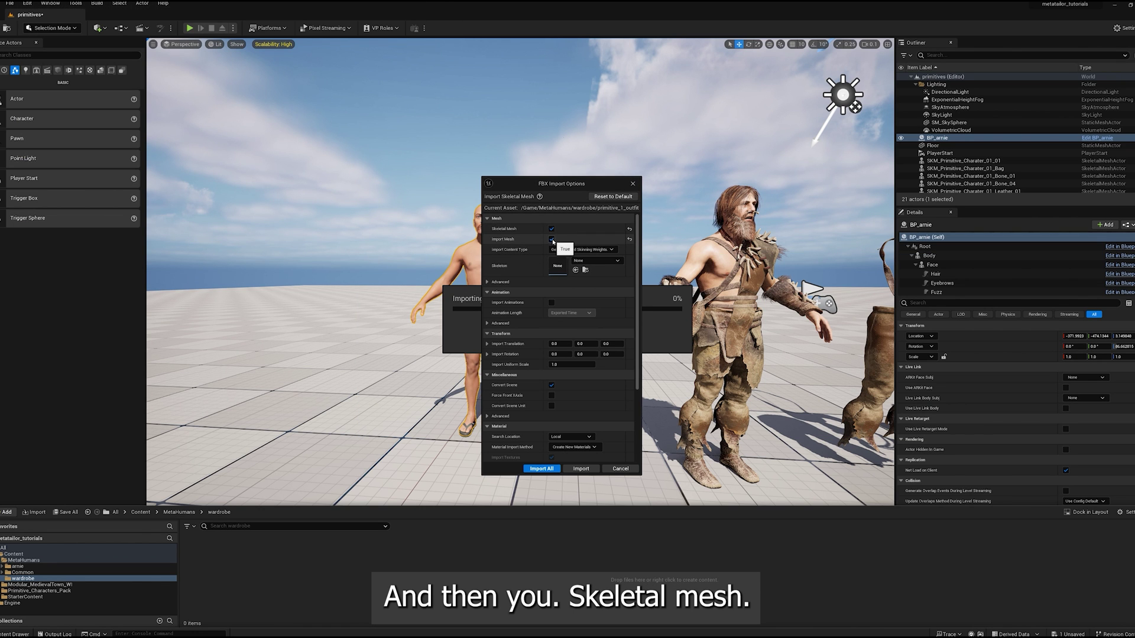
Step: Import the outfit as a skeletal mesh using the metahuman_base_skel skeleton, and dismiss the message log
left_click(597, 261)
type("base")
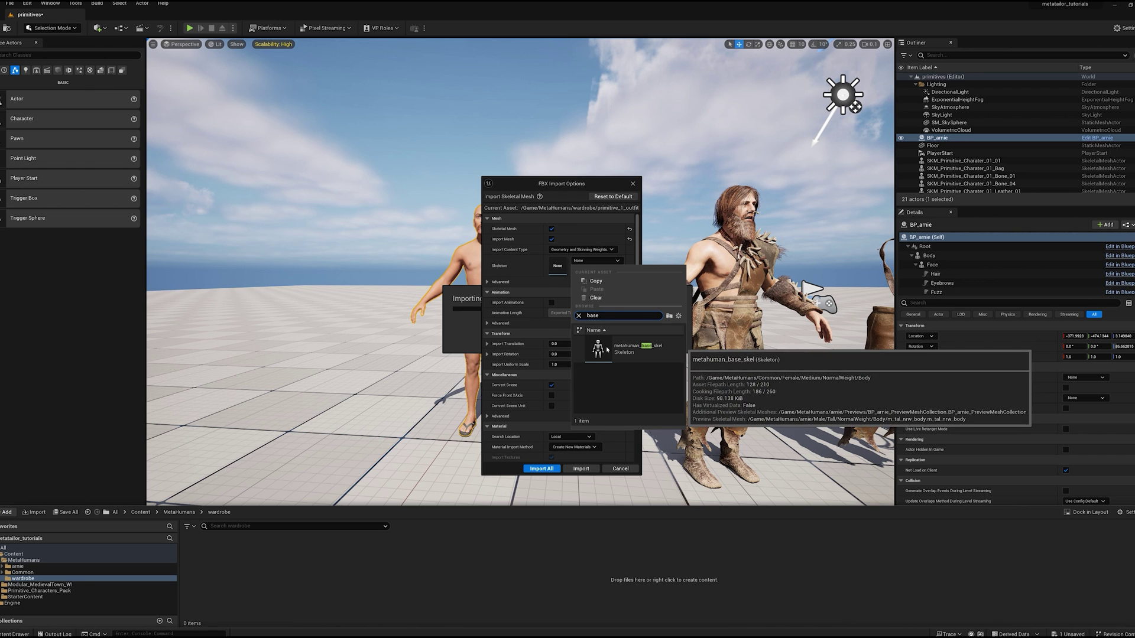
left_click(618, 348)
left_click(528, 468)
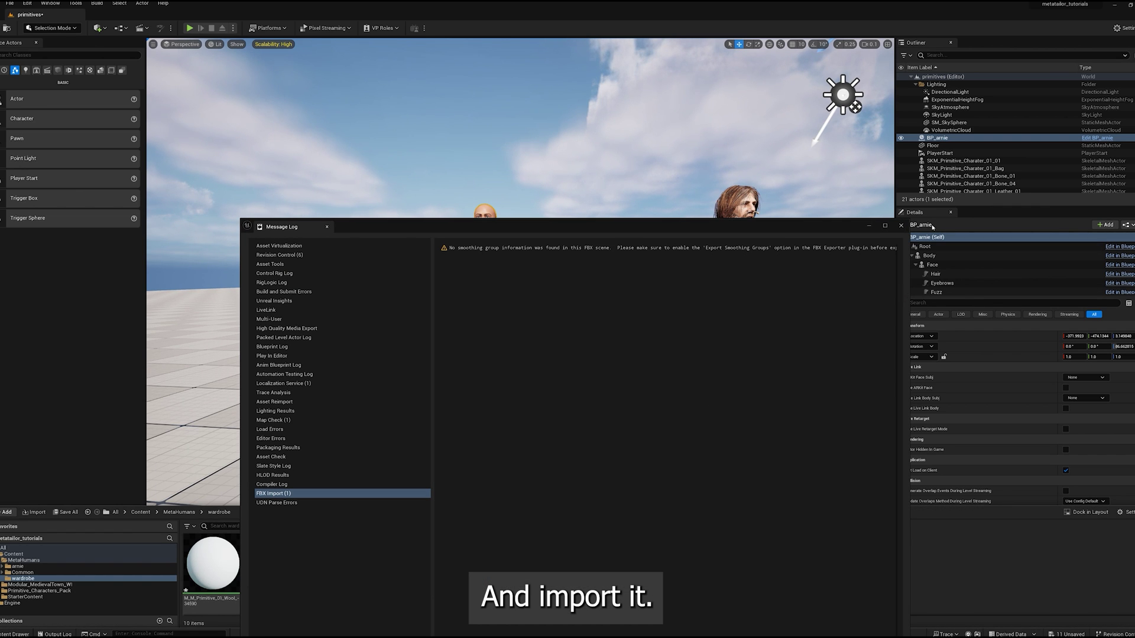
left_click(901, 226)
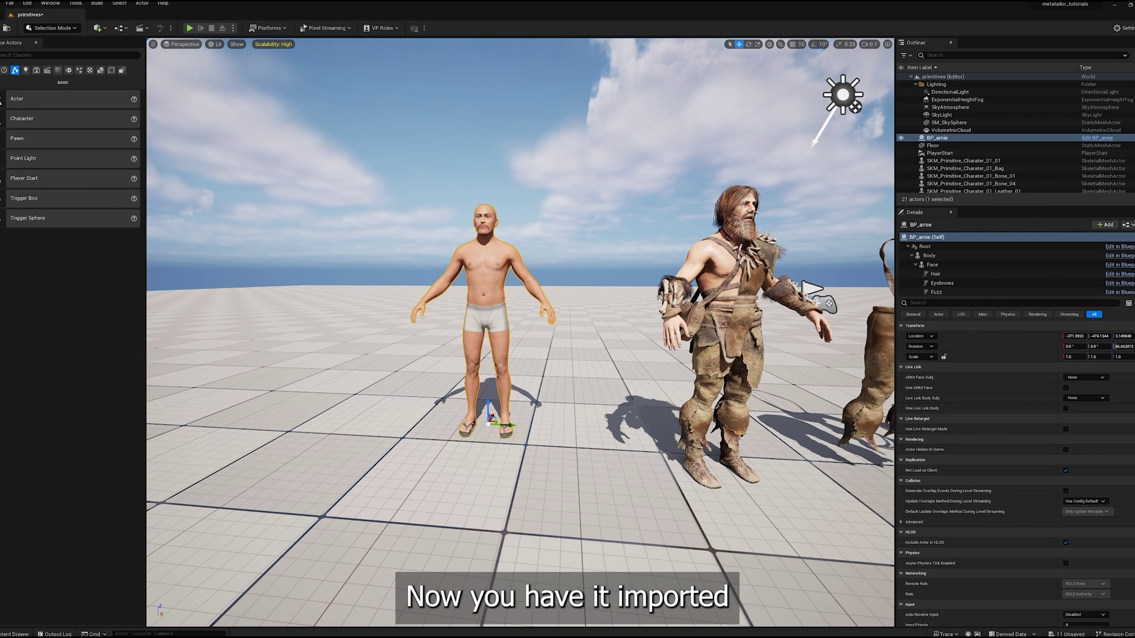
Step: Open the imported outfit's skeletal mesh and browse to the Primitive_01 materials folder of Primitive_Characters_Pack
key("ctrl+space")
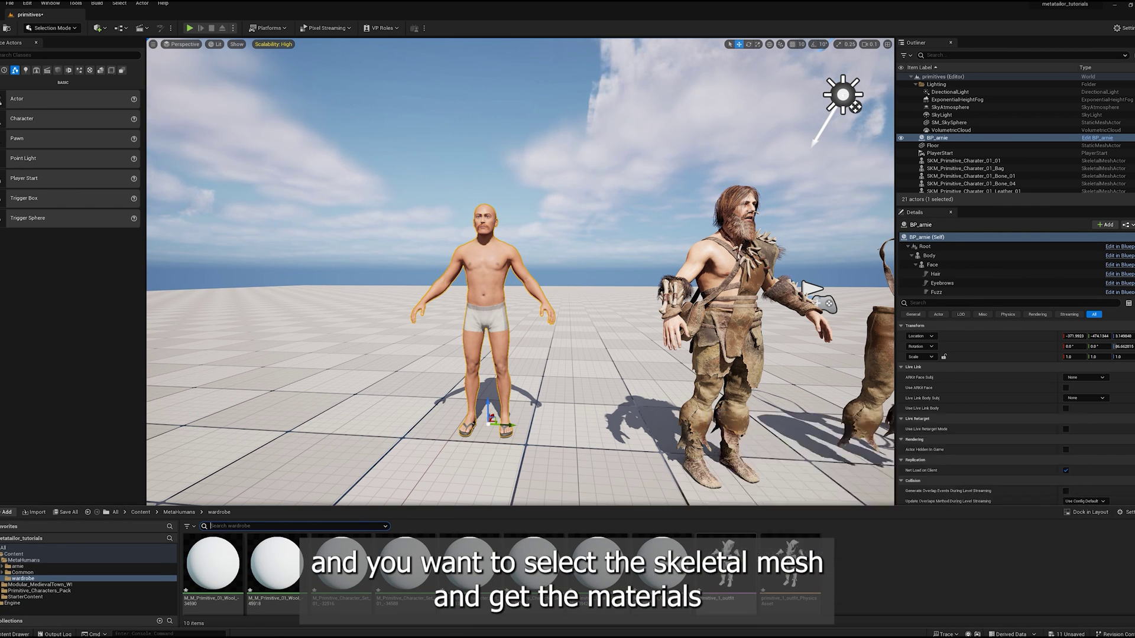
double_click(727, 555)
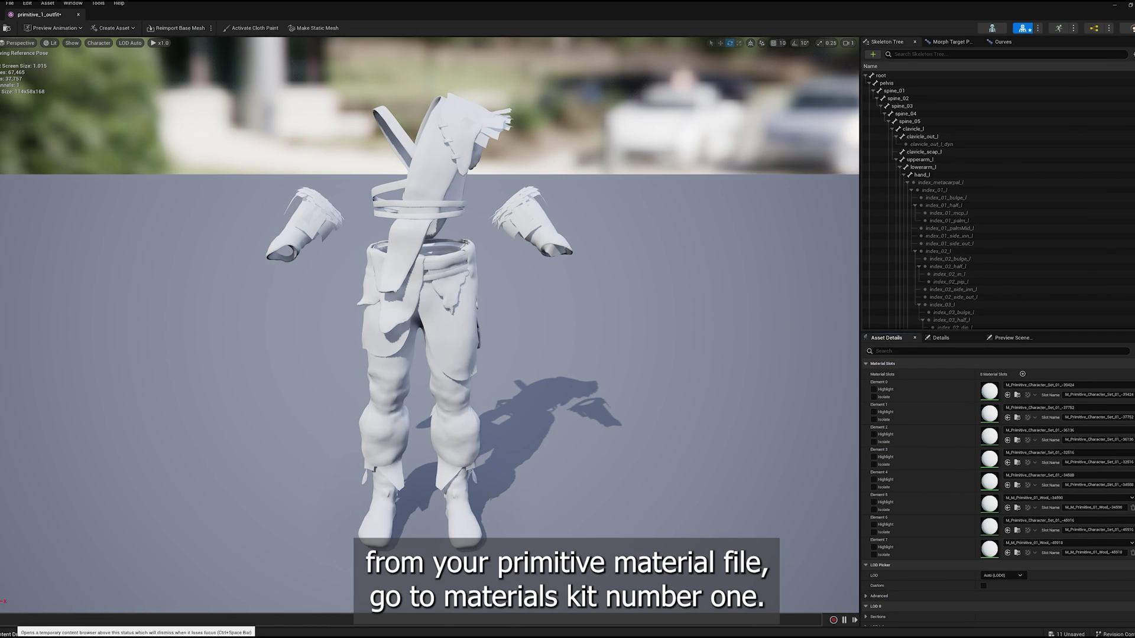
left_click(18, 634)
left_click(31, 546)
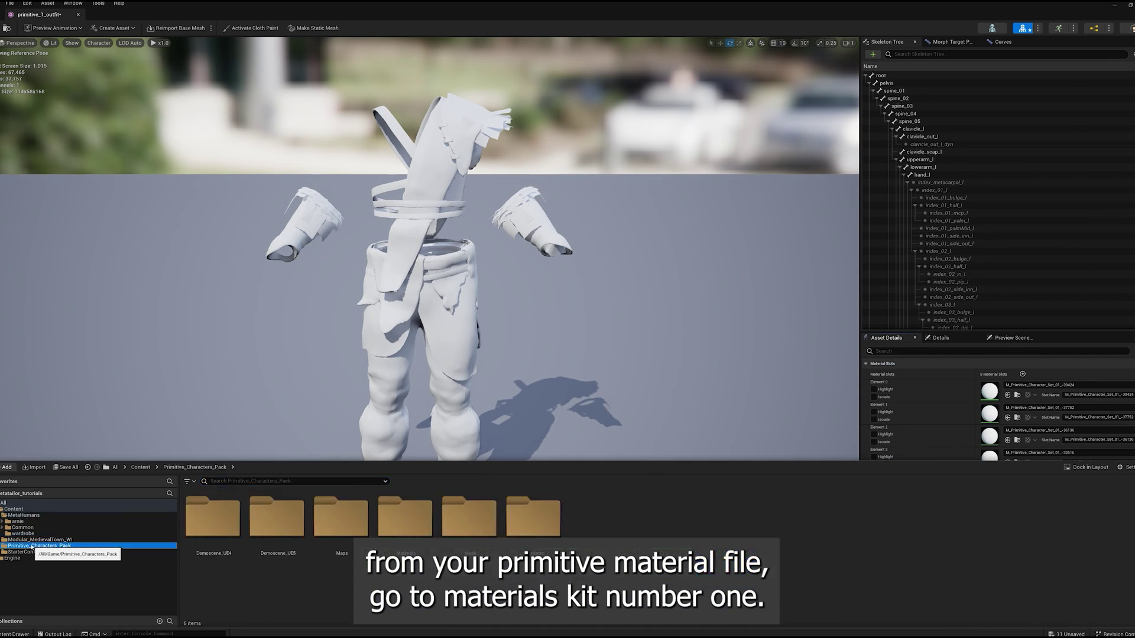
double_click(406, 517)
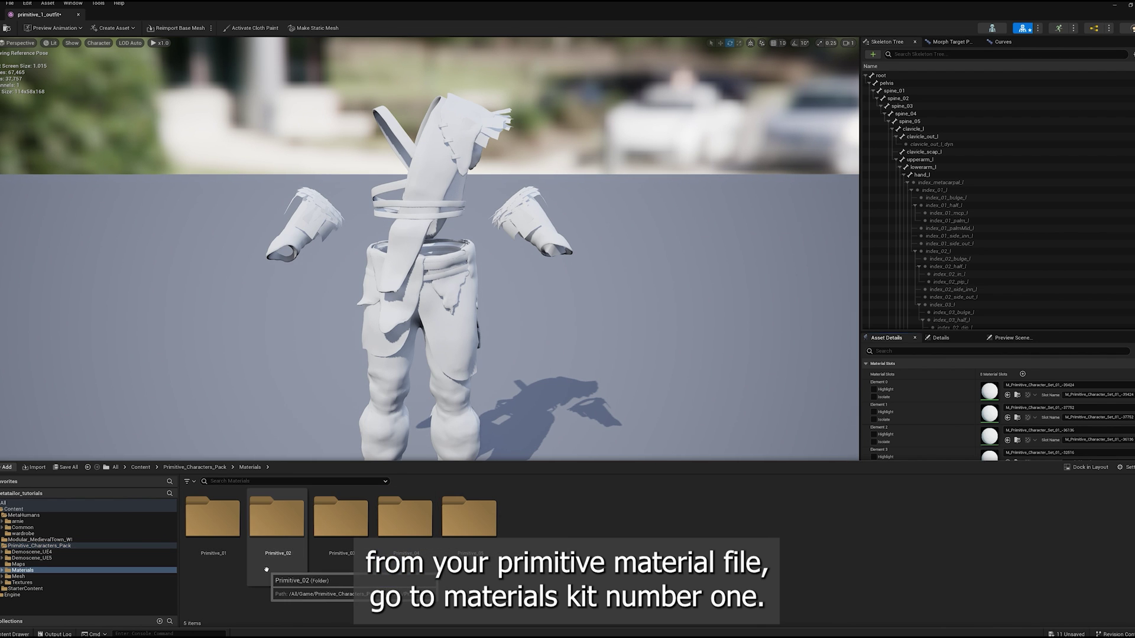
double_click(213, 519)
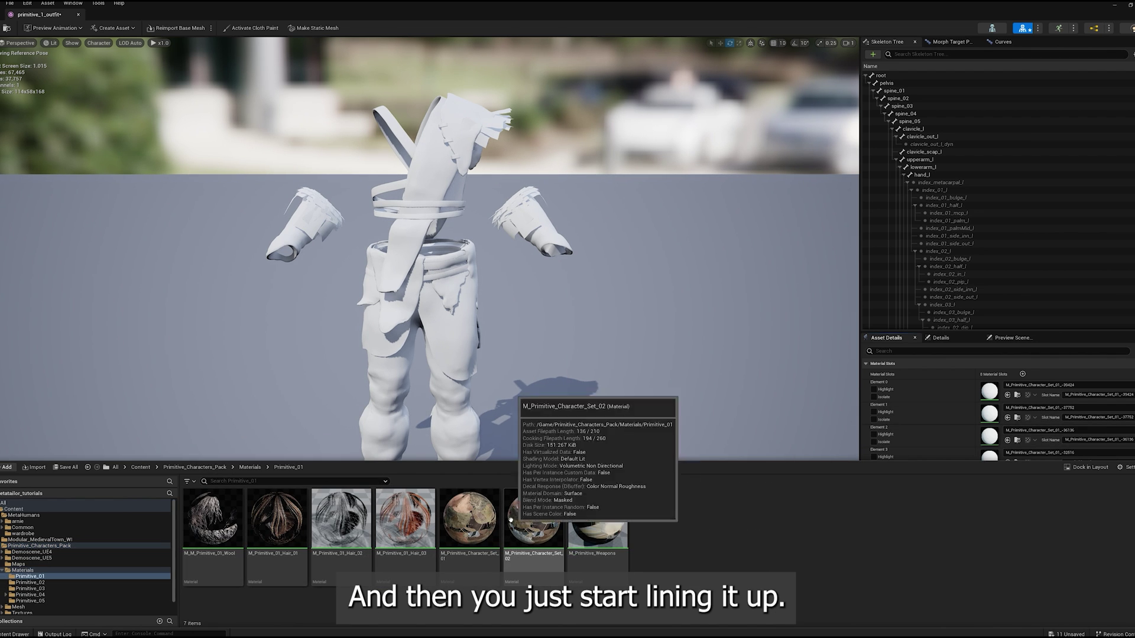
Step: Assign the M_Primitive_Character_Set_01 material to Elements 0 through 4 of the outfit mesh
left_click_drag(469, 519, 990, 392)
left_click_drag(468, 519, 986, 416)
scroll(916, 400, "down", 1)
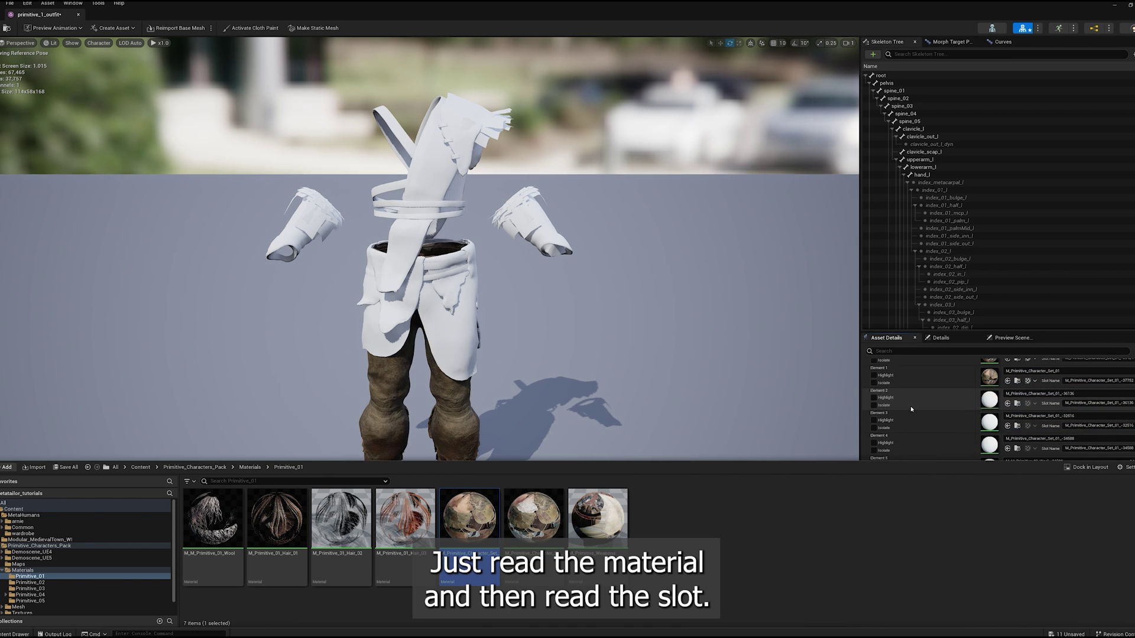
left_click_drag(477, 530, 1005, 421)
scroll(931, 398, "down", 2)
left_click_drag(477, 513, 988, 396)
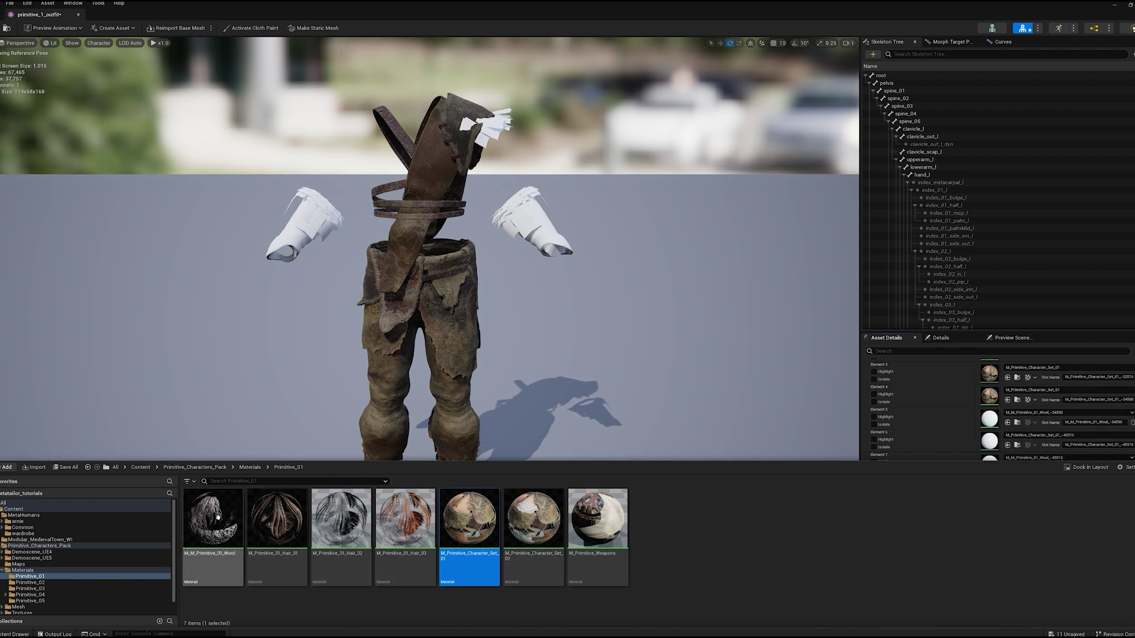
Step: Assign M_M_Primitive_01_Wool to Elements 5 and 7 and M_Primitive_Character_Set_01 to Element 6, and save the outfit mesh
left_click_drag(212, 518, 988, 417)
scroll(936, 408, "down", 2)
left_click_drag(470, 517, 988, 405)
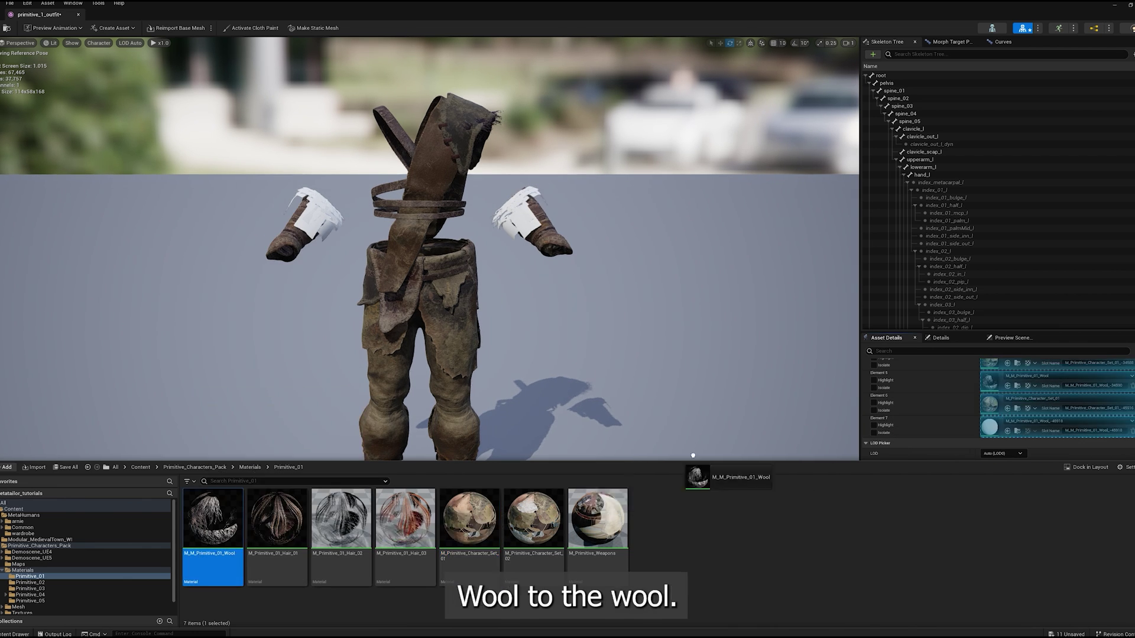
left_click_drag(750, 438, 1040, 426)
scroll(499, 325, "down", 3)
scroll(494, 320, "down", 2)
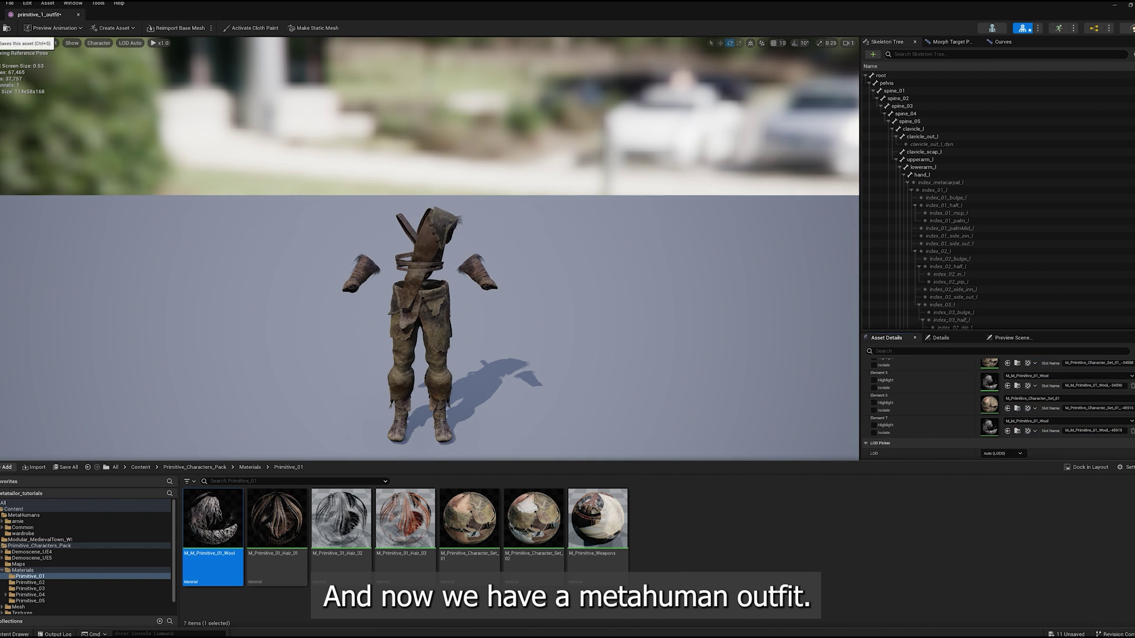
left_click(7, 28)
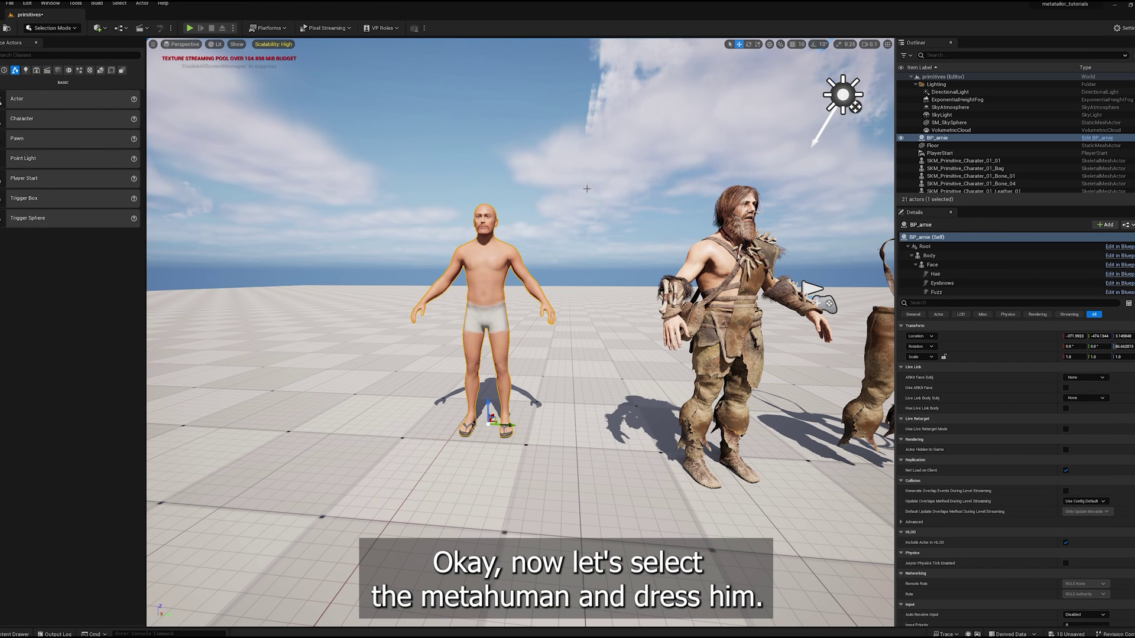
Step: Open the BP_arnie MetaHuman blueprint for editing and show its viewport
left_click(959, 137)
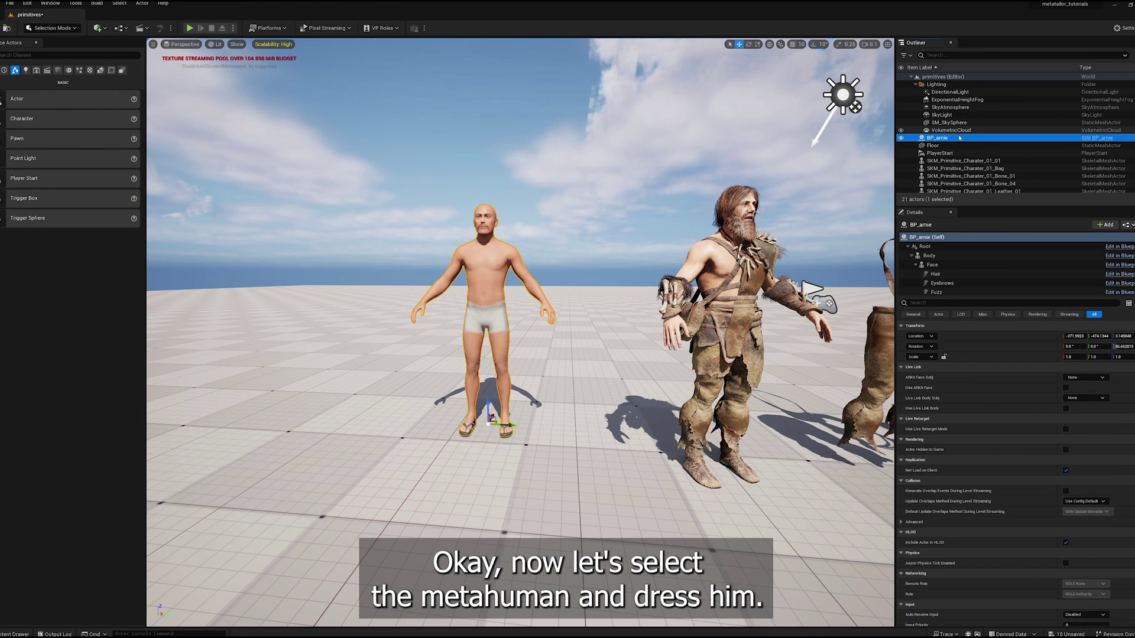
left_click(1086, 138)
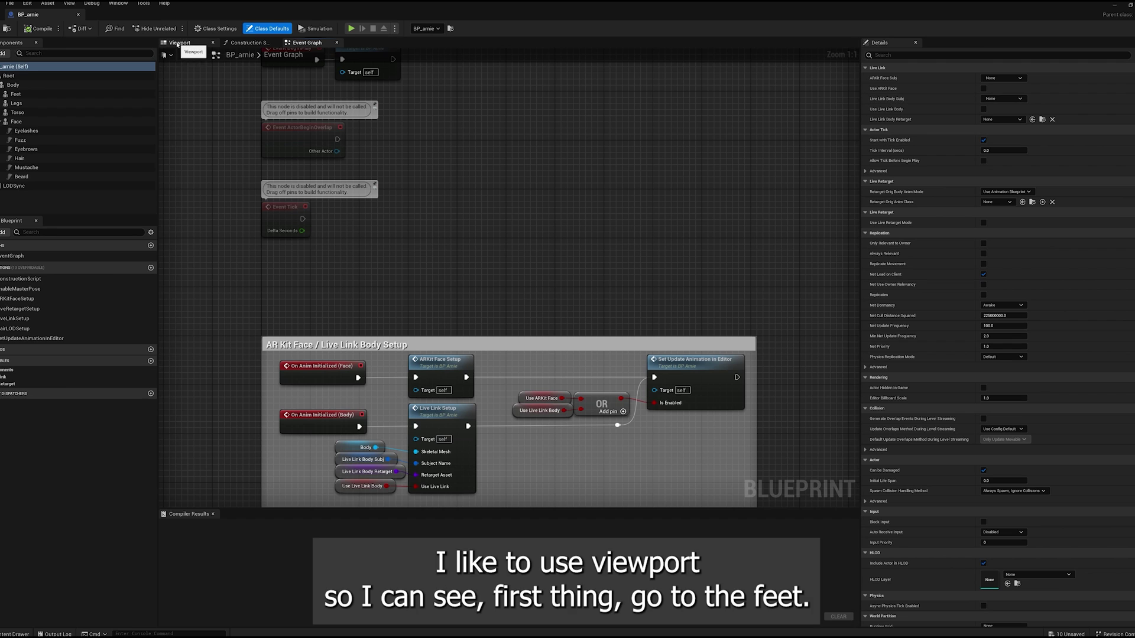
left_click(177, 45)
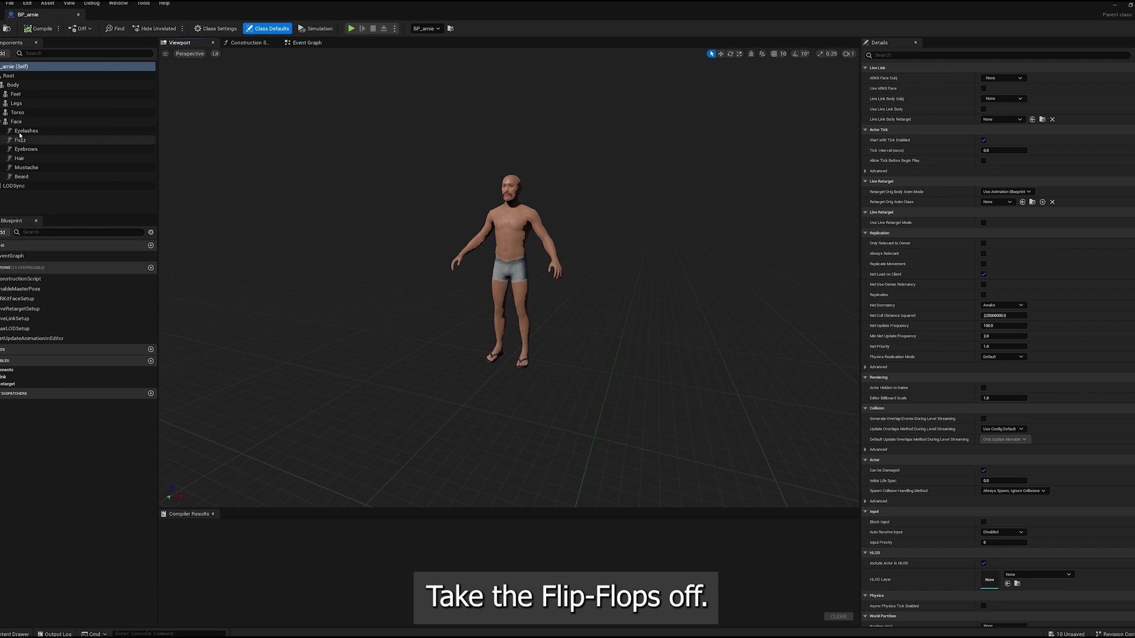
Step: Clear the skeletal mesh asset of the Feet component to remove the flip-flops
left_click(16, 95)
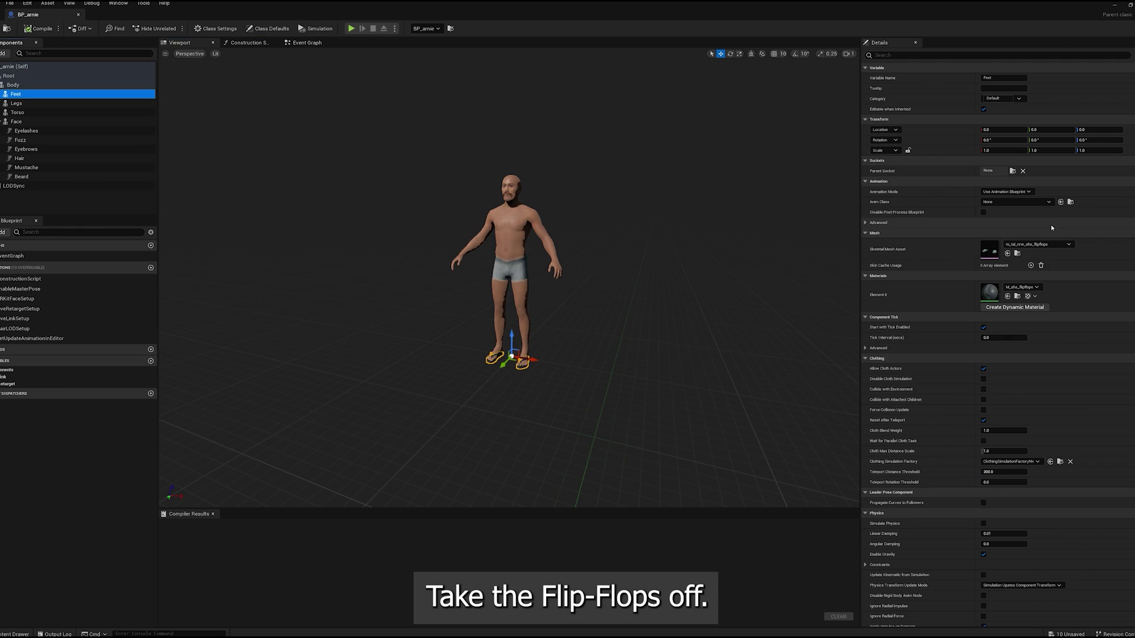
left_click(1067, 246)
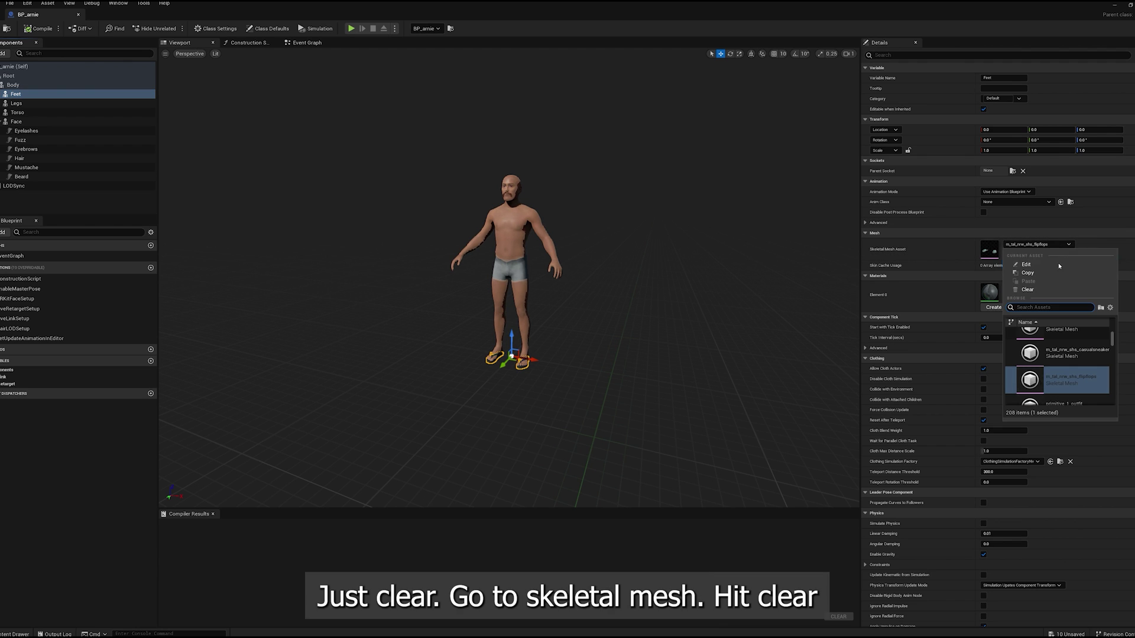
left_click(1030, 290)
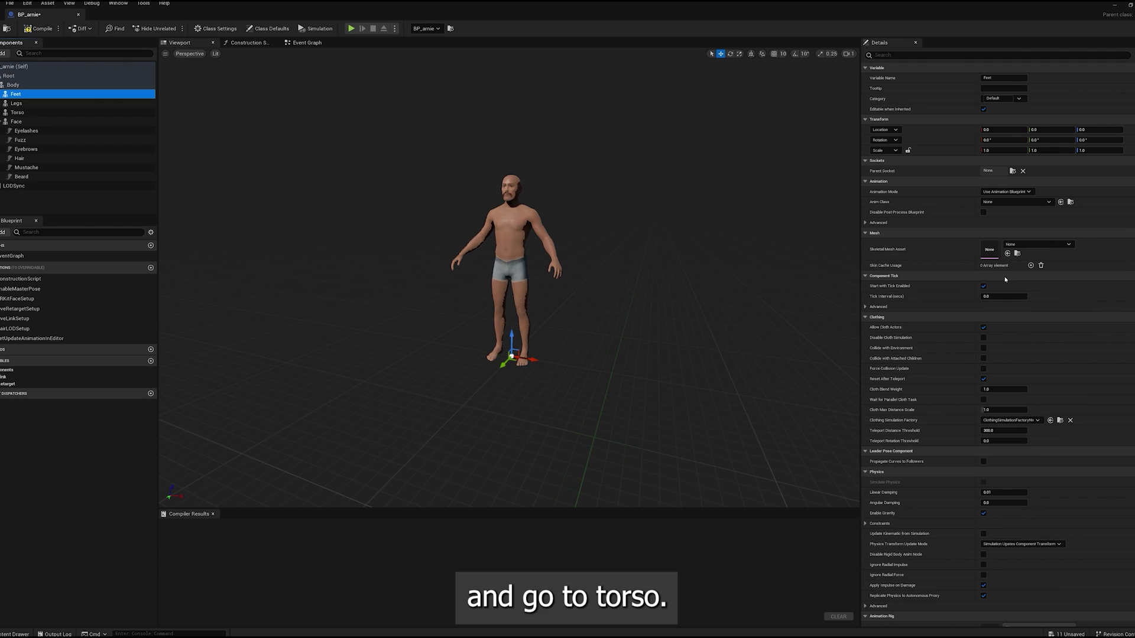
Step: Set the Torso component's skeletal mesh asset to primitive_1_outfit
left_click(19, 113)
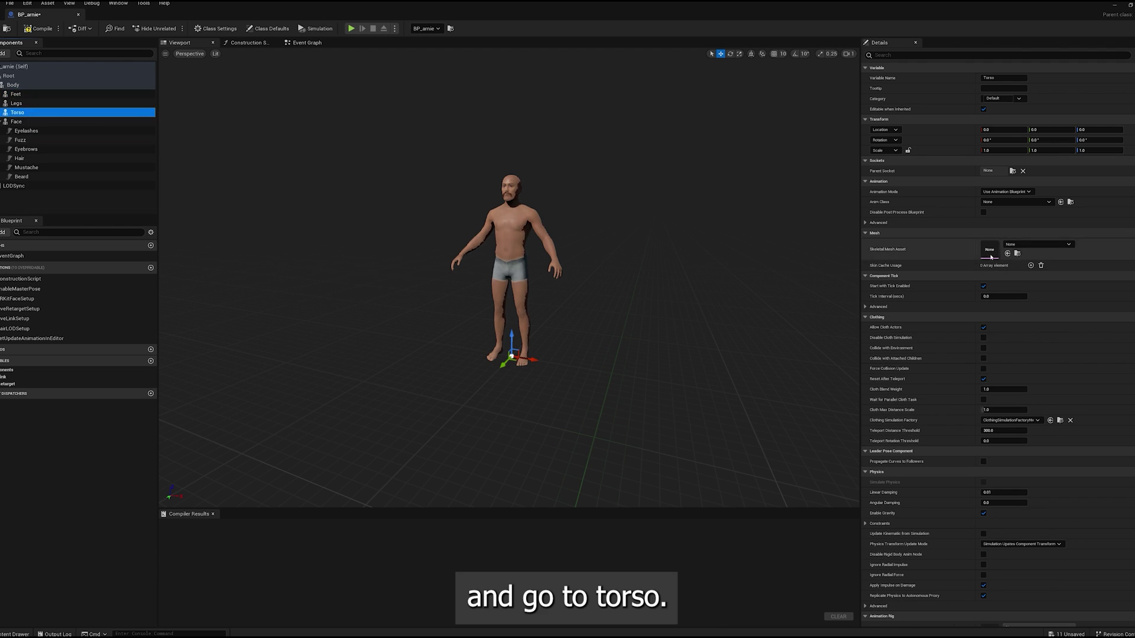
left_click(1067, 244)
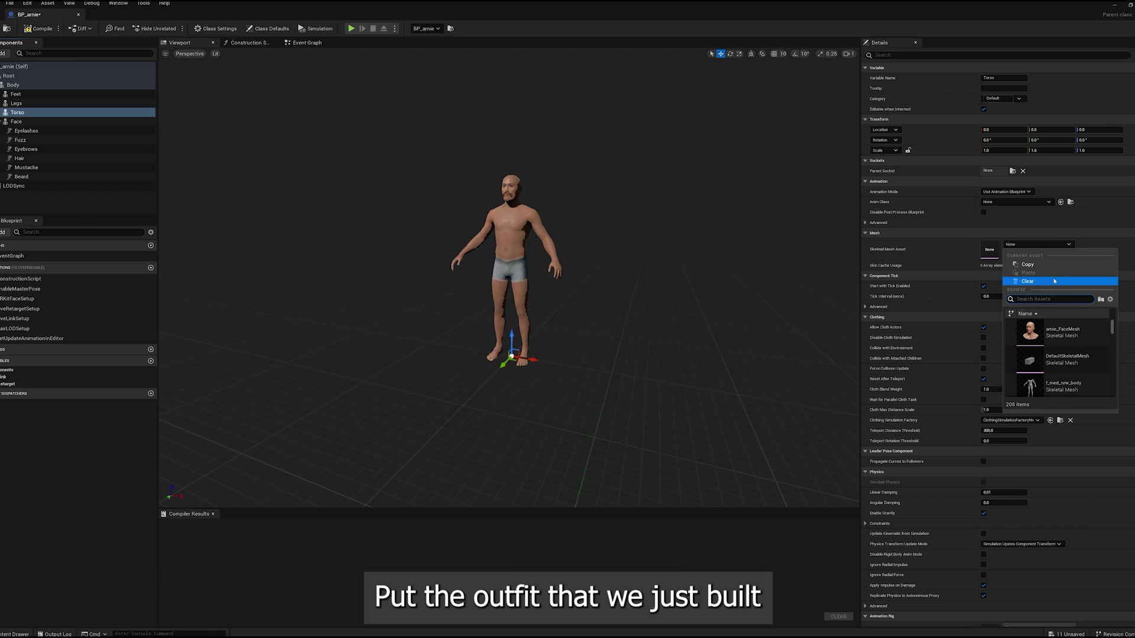
type("out")
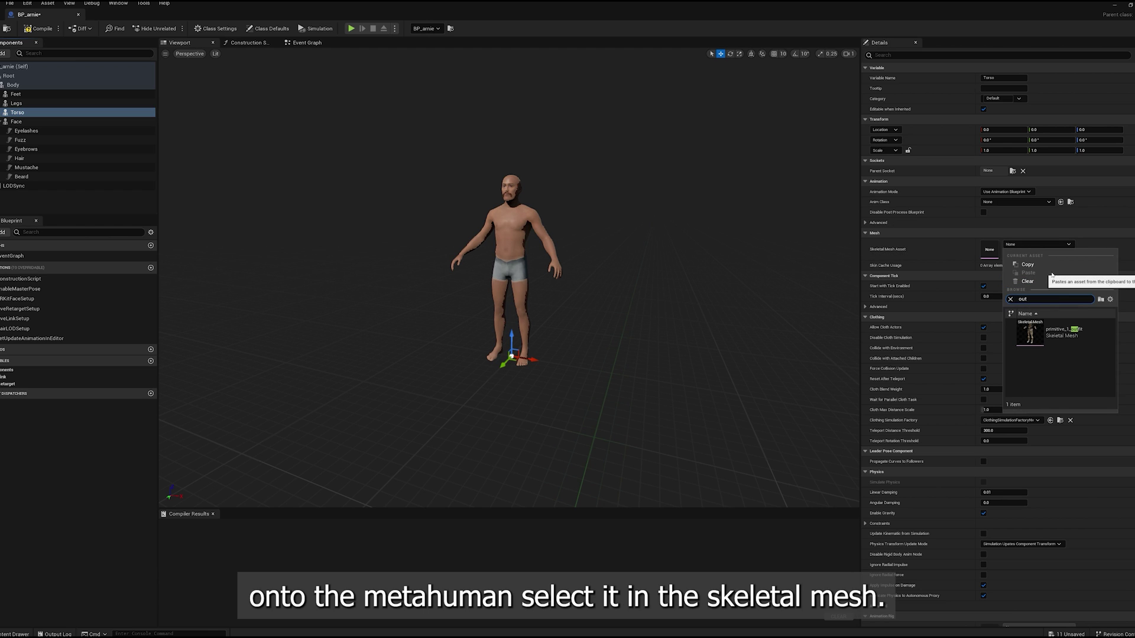
left_click(1031, 332)
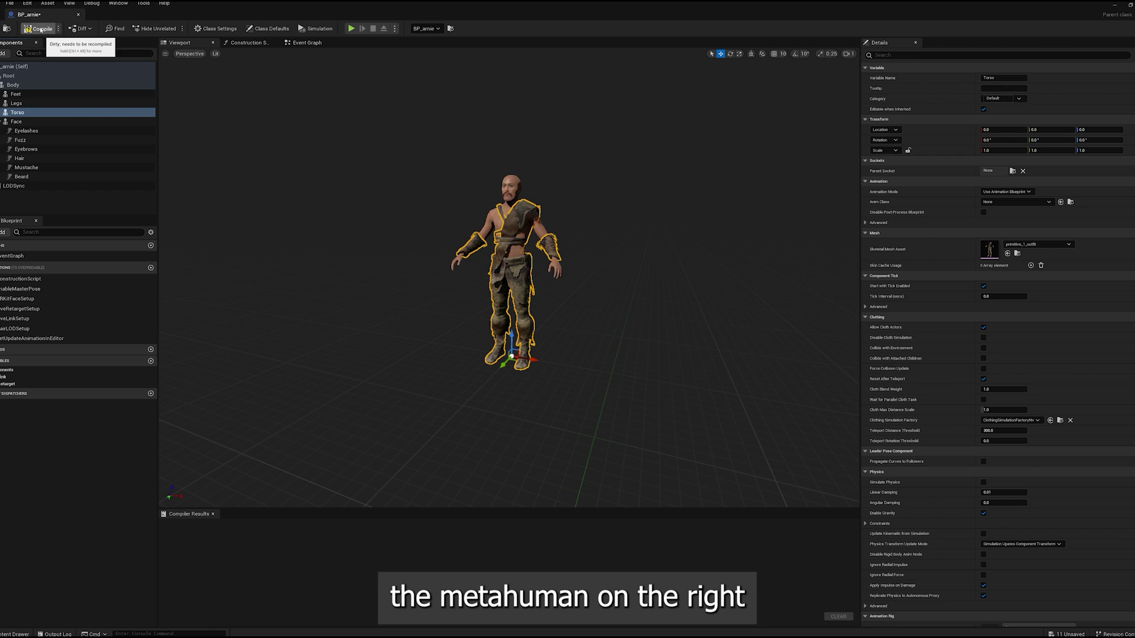
Step: Compile the MetaHuman blueprint and select its LODSync component
left_click(40, 29)
left_click(18, 186)
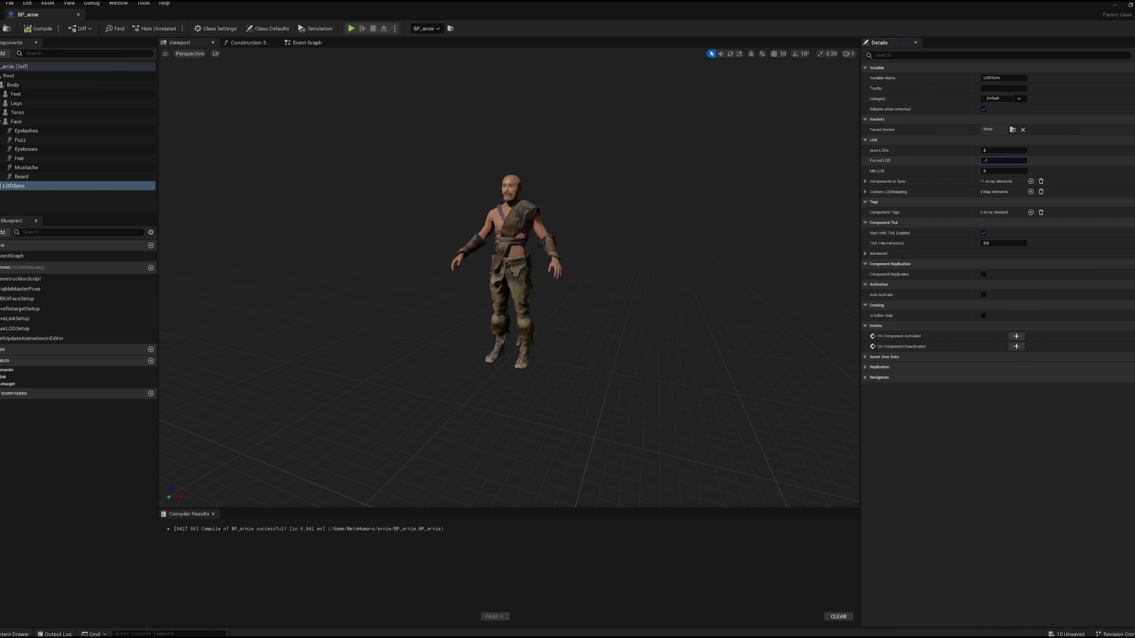